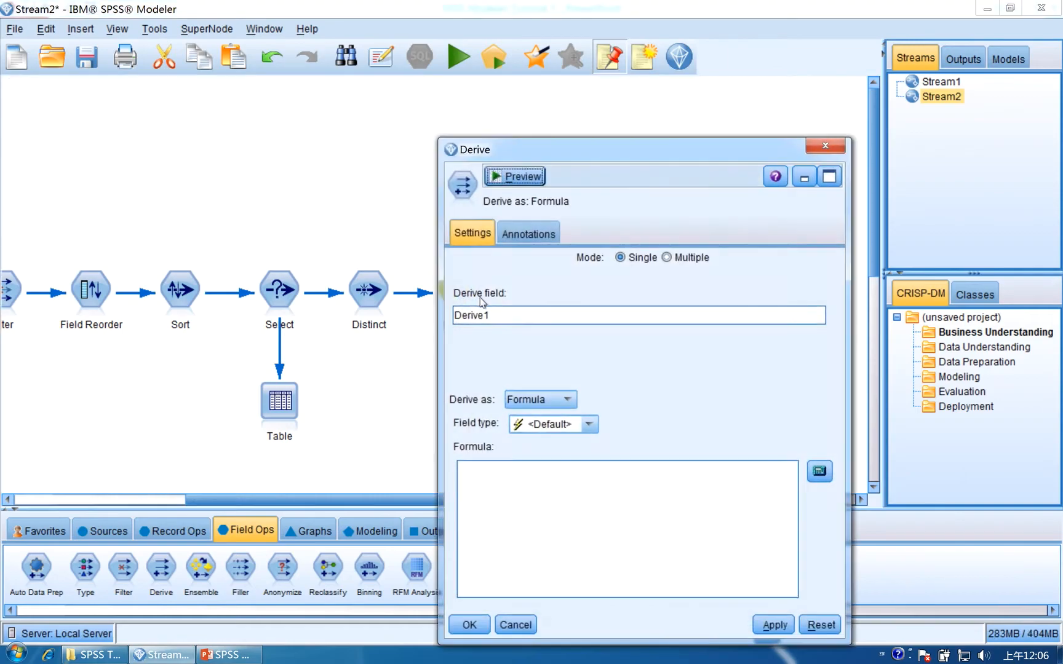
# Name the derived field Time_type and set it to be derived as Nominal.
pyautogui.doubleClick(500, 315)
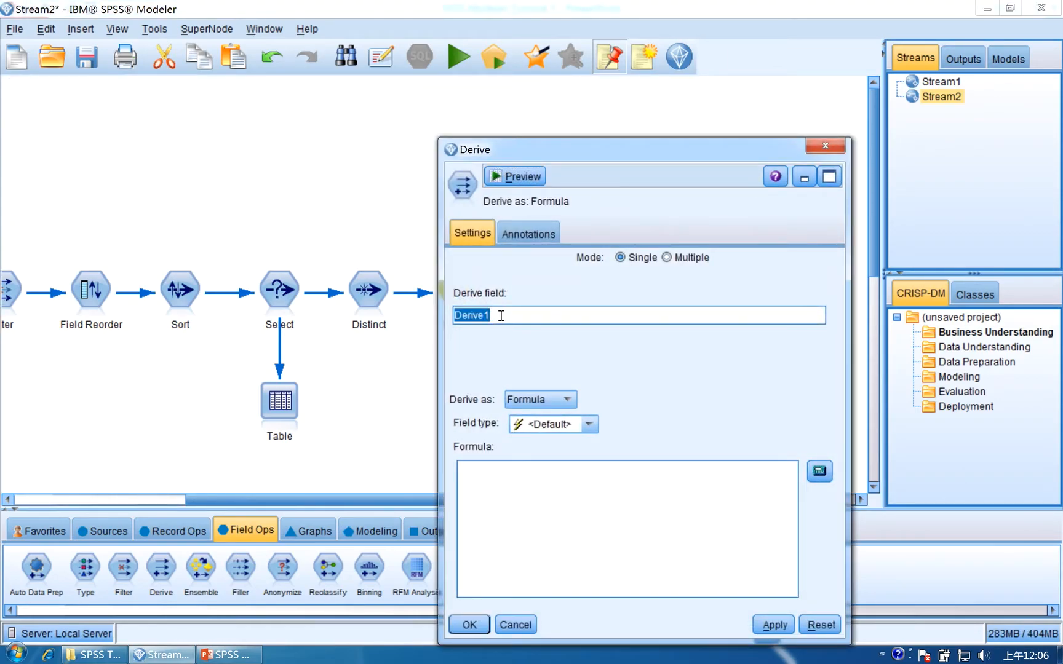
pyautogui.moveTo(544, 149); pyautogui.dragTo(540, 115)
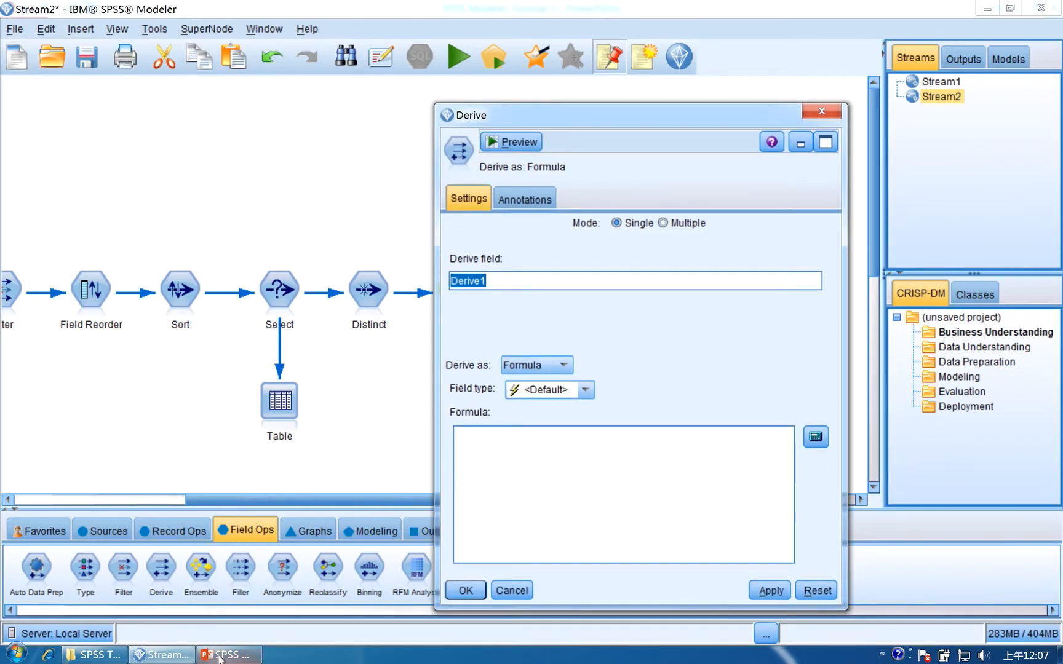
pyautogui.click(218, 656)
pyautogui.click(190, 651)
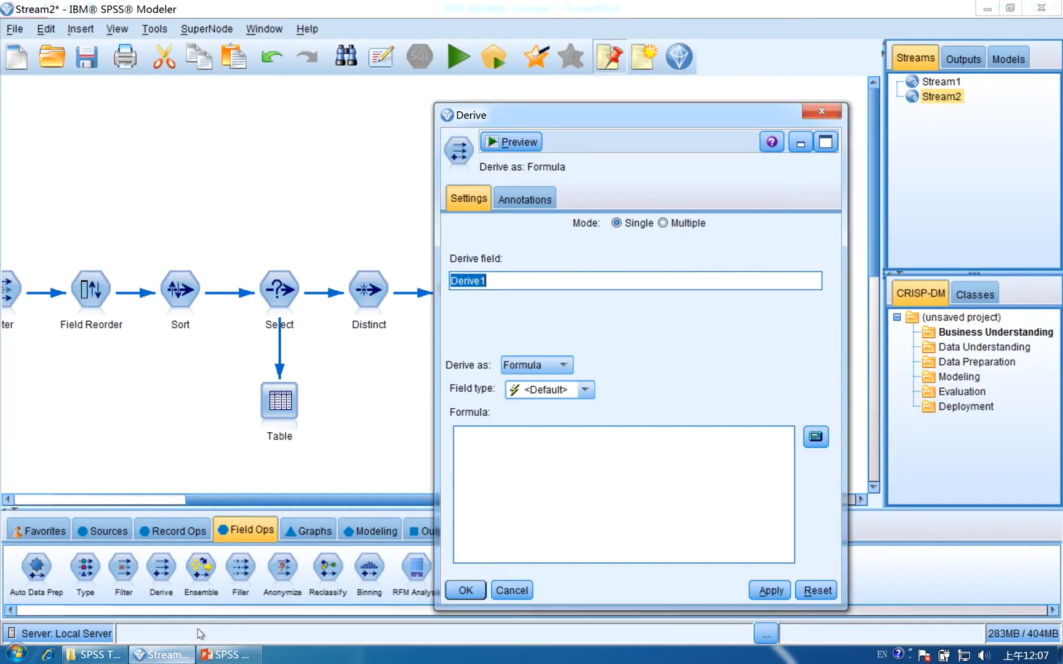
pyautogui.write('Time_type')
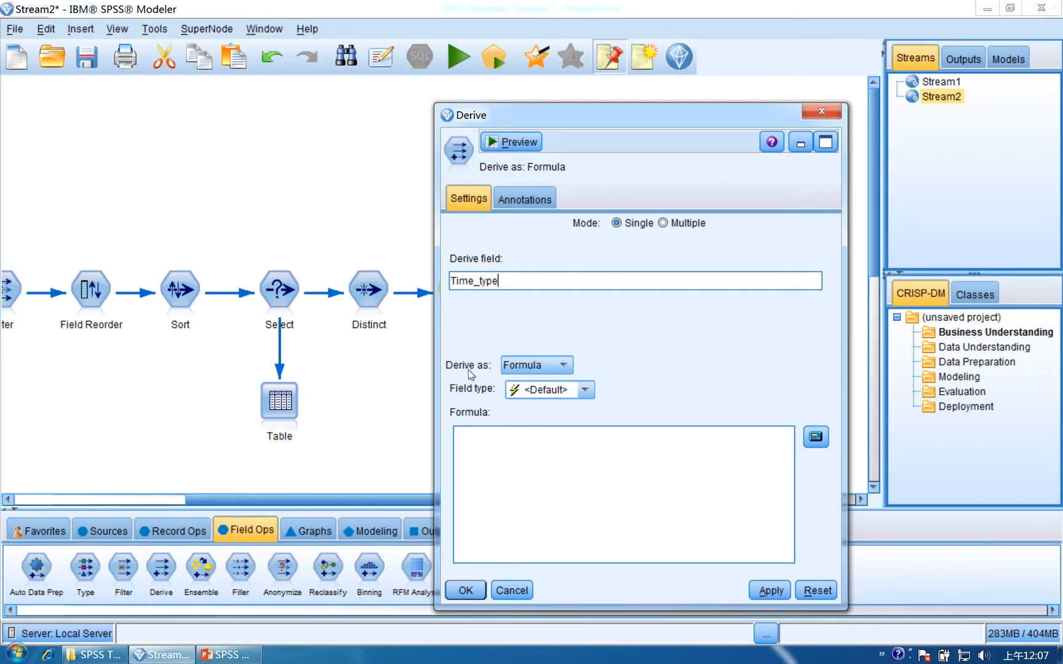
pyautogui.click(541, 367)
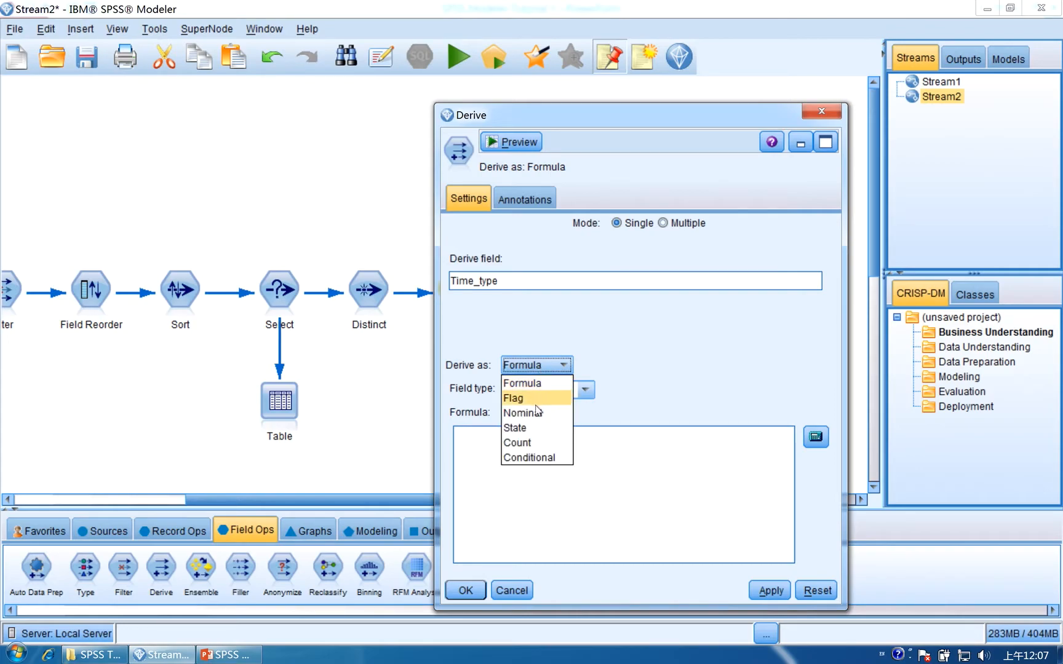
pyautogui.click(541, 411)
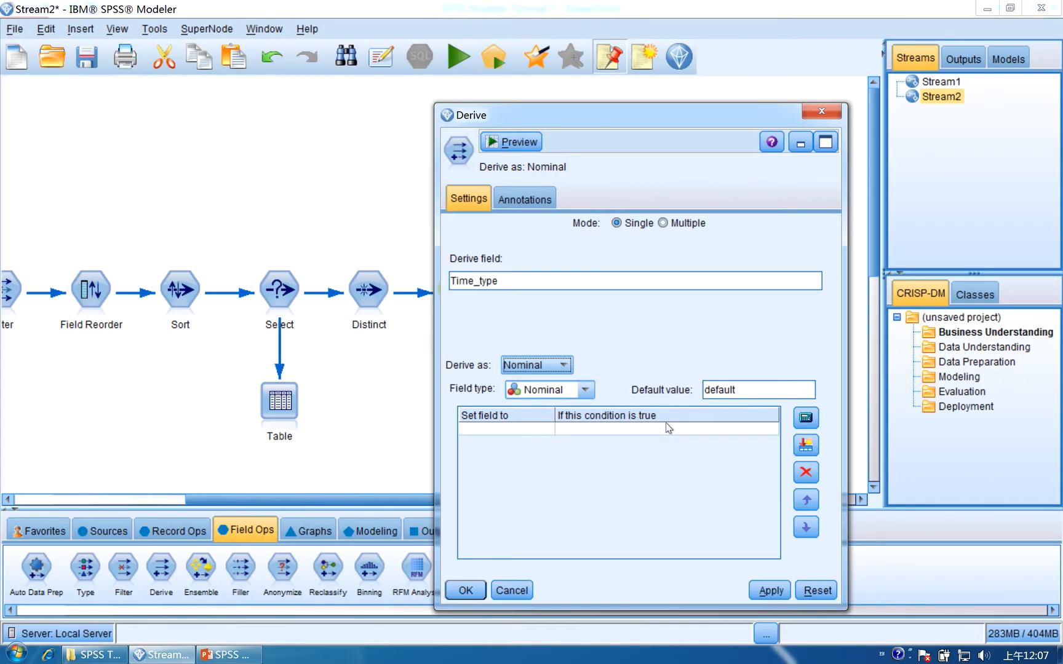
# Begin the first row's condition in the Expression Builder with the Time field and the <= operator.
pyautogui.click(613, 431)
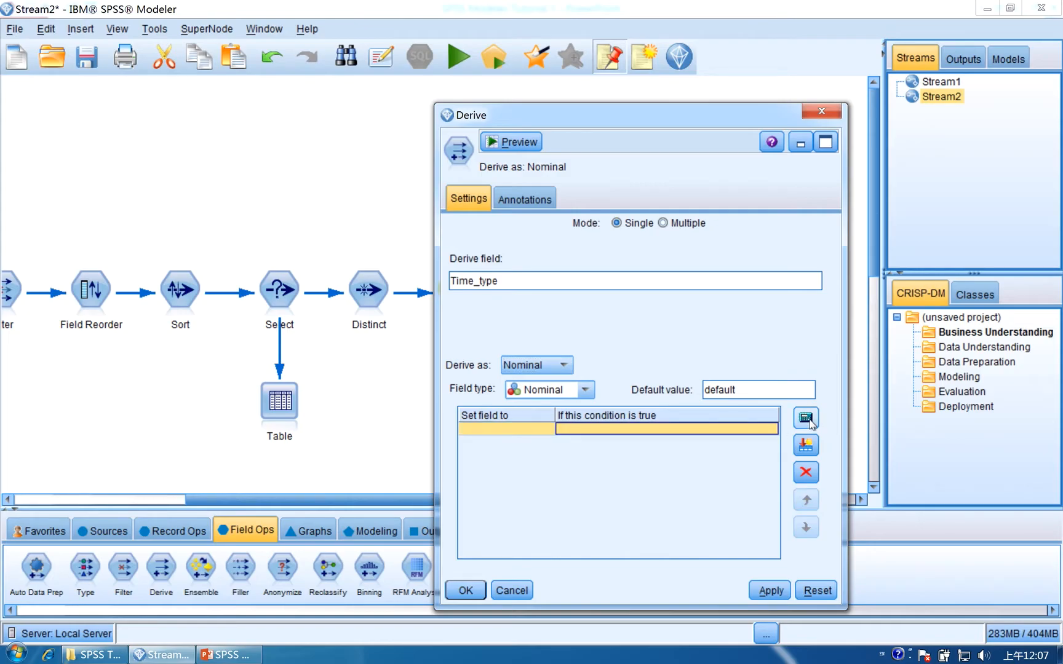
pyautogui.click(806, 418)
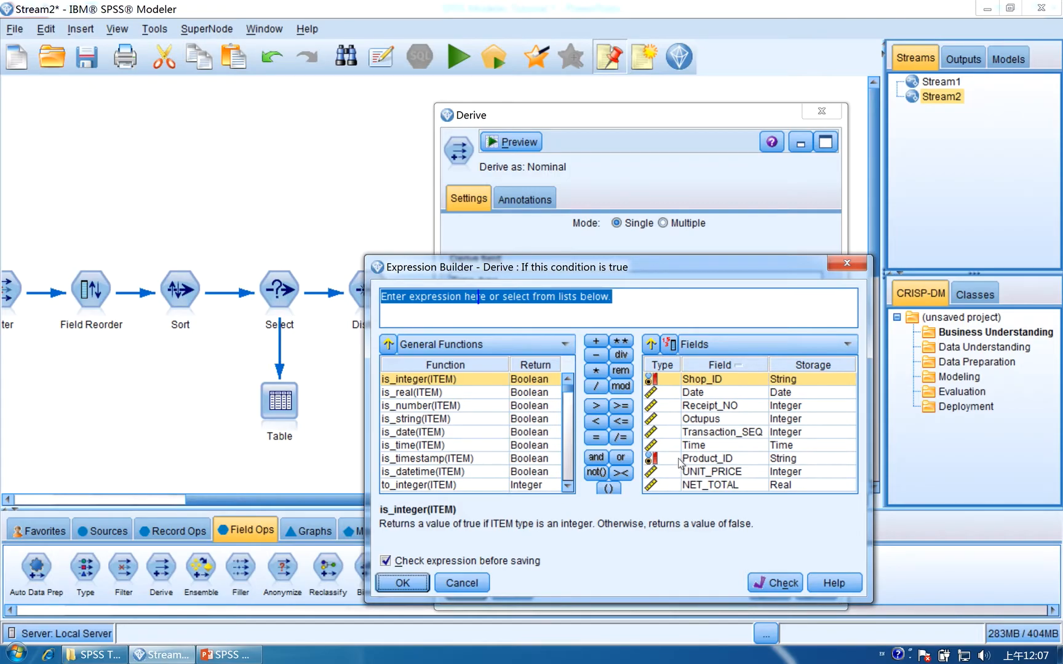
pyautogui.click(211, 655)
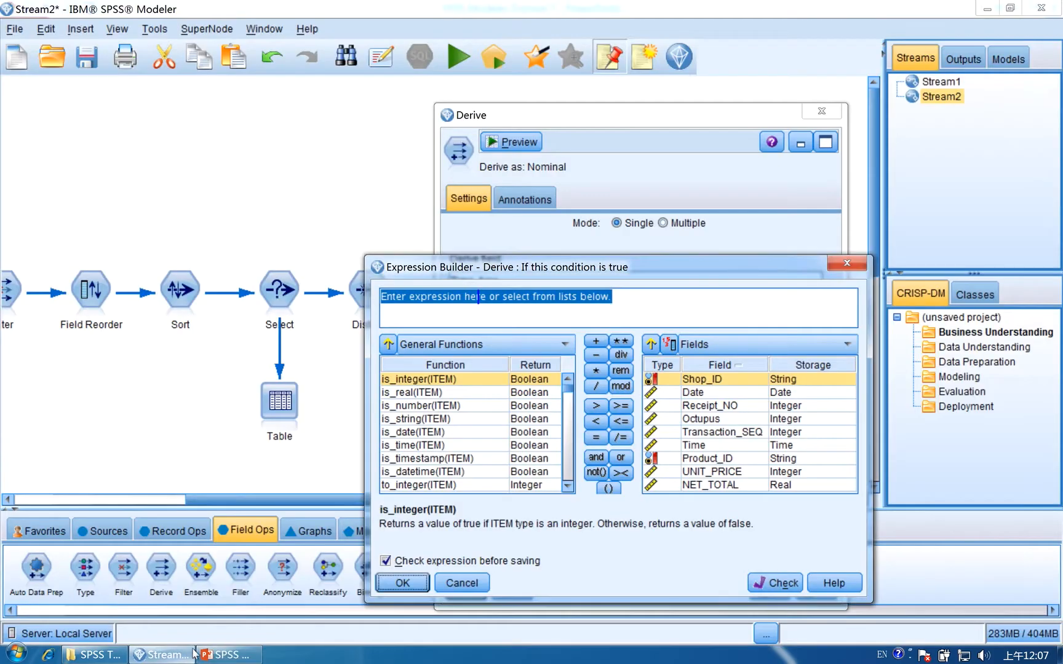
pyautogui.click(185, 656)
pyautogui.doubleClick(714, 445)
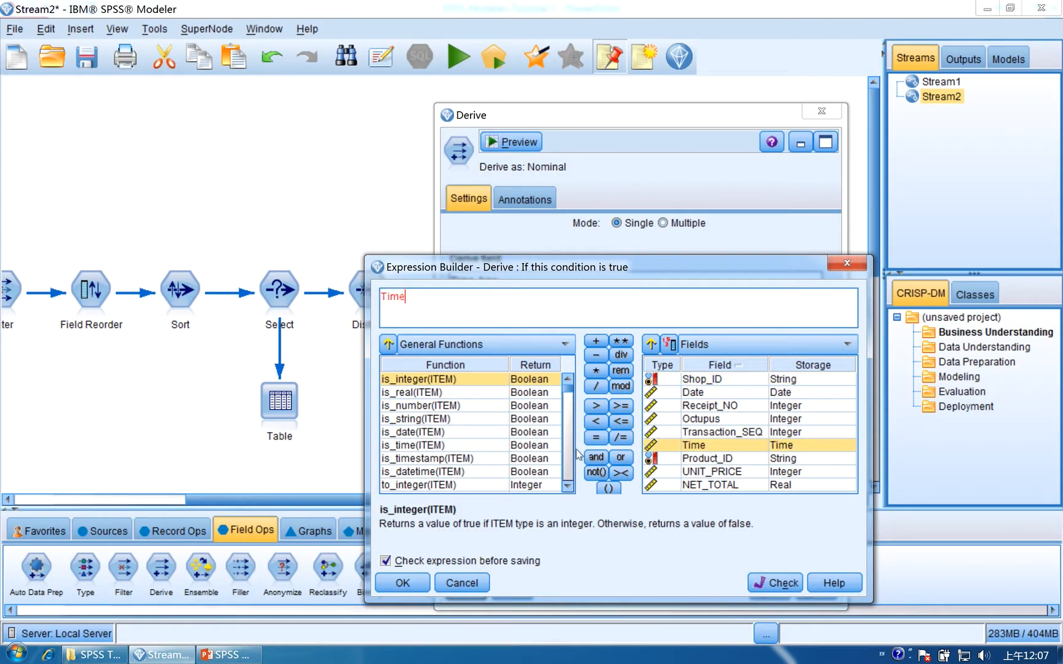
pyautogui.click(621, 421)
# Complete the first row's condition with to_time("12:00") and save the expression.
pyautogui.click(568, 486)
pyautogui.click(568, 487)
pyautogui.click(568, 487)
pyautogui.click(567, 486)
pyautogui.click(568, 486)
pyautogui.click(567, 486)
pyautogui.doubleClick(431, 471)
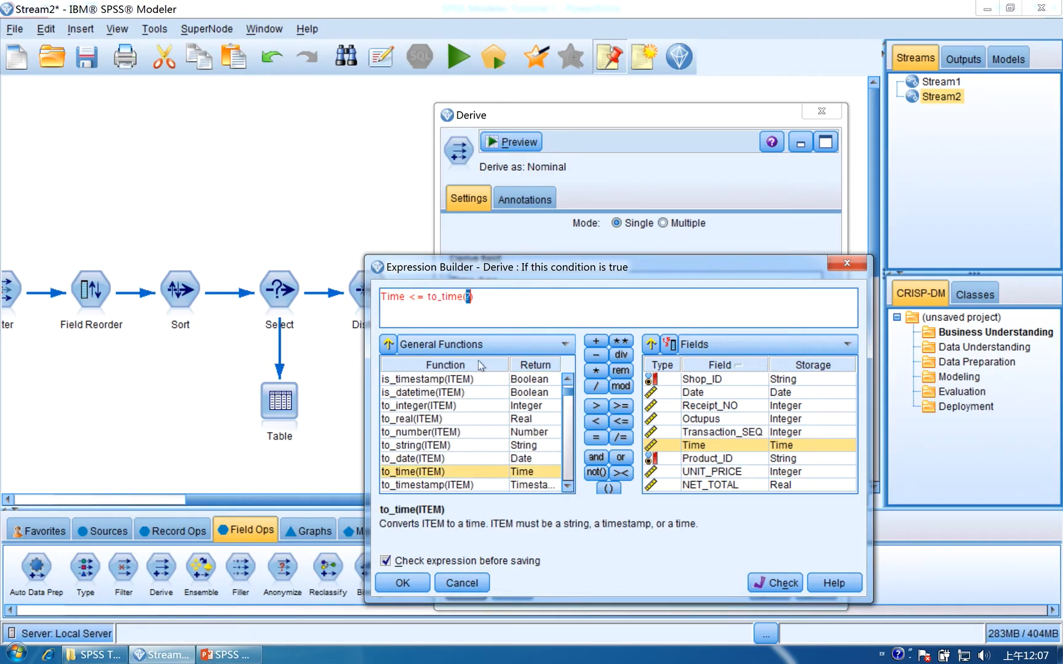
pyautogui.write('"12:00"')
pyautogui.click(224, 654)
pyautogui.click(174, 655)
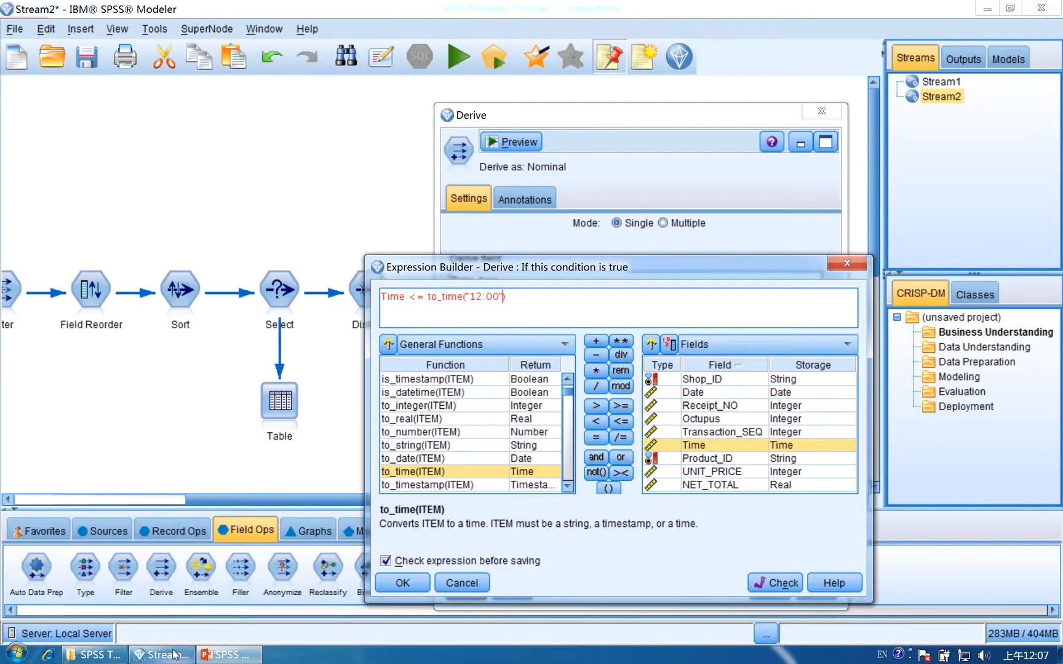
pyautogui.write(')')
pyautogui.click(403, 583)
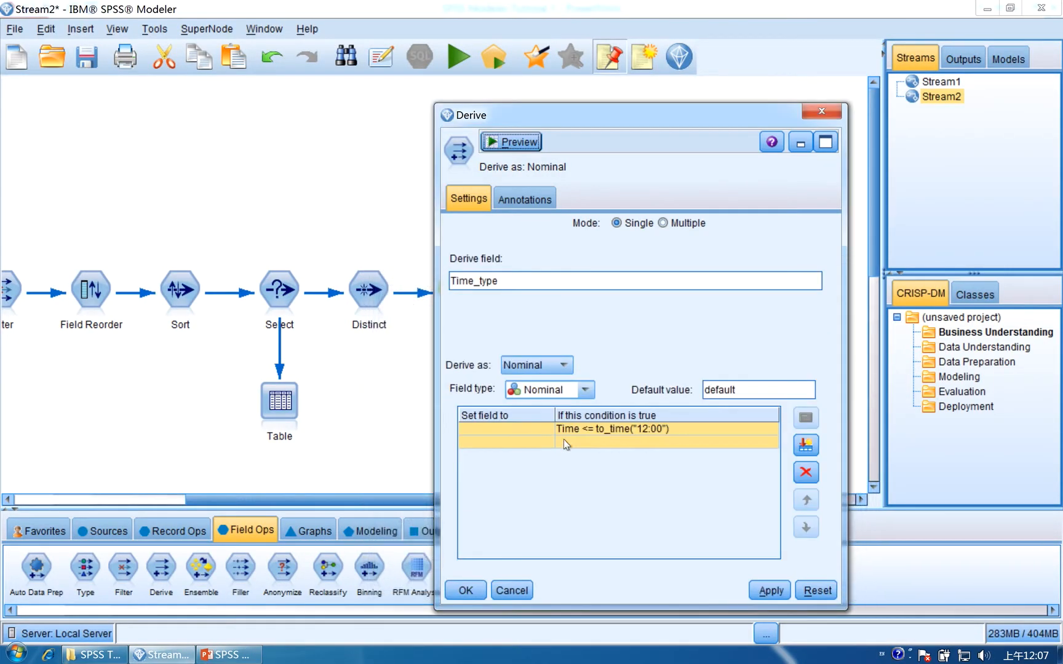
# Set the field value to 1 for the 12:00 condition and enter 2 as the value of the second row.
pyautogui.click(515, 430)
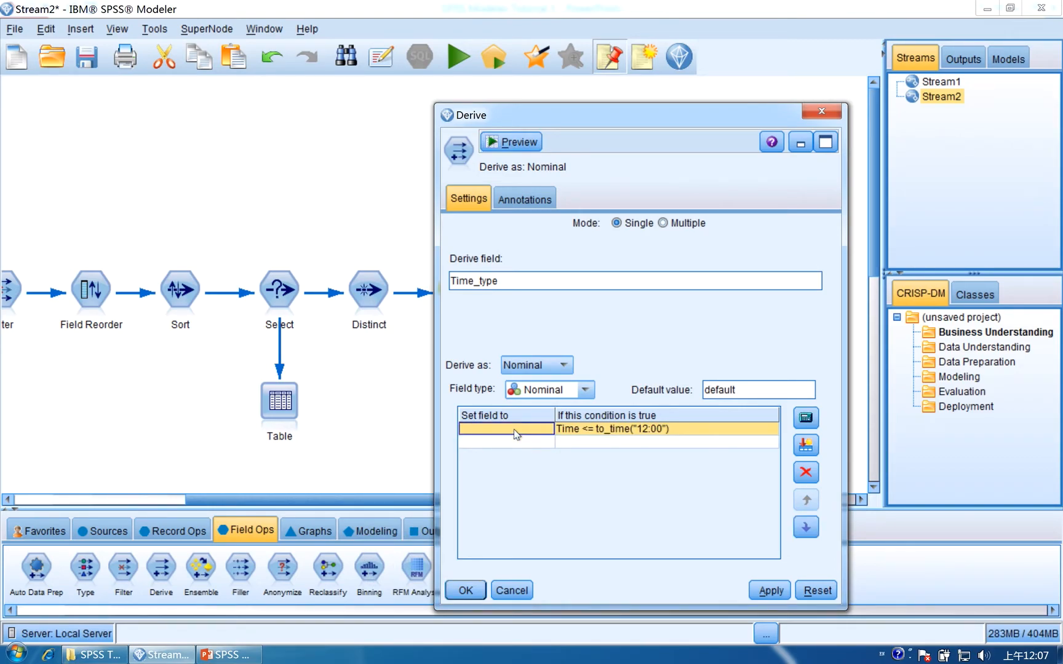
pyautogui.click(515, 431)
pyautogui.write('1')
pyautogui.click(511, 445)
pyautogui.write('2')
# Build the condition Time <= to_time("14:00") for value 2, check the expression and save it.
pyautogui.click(595, 447)
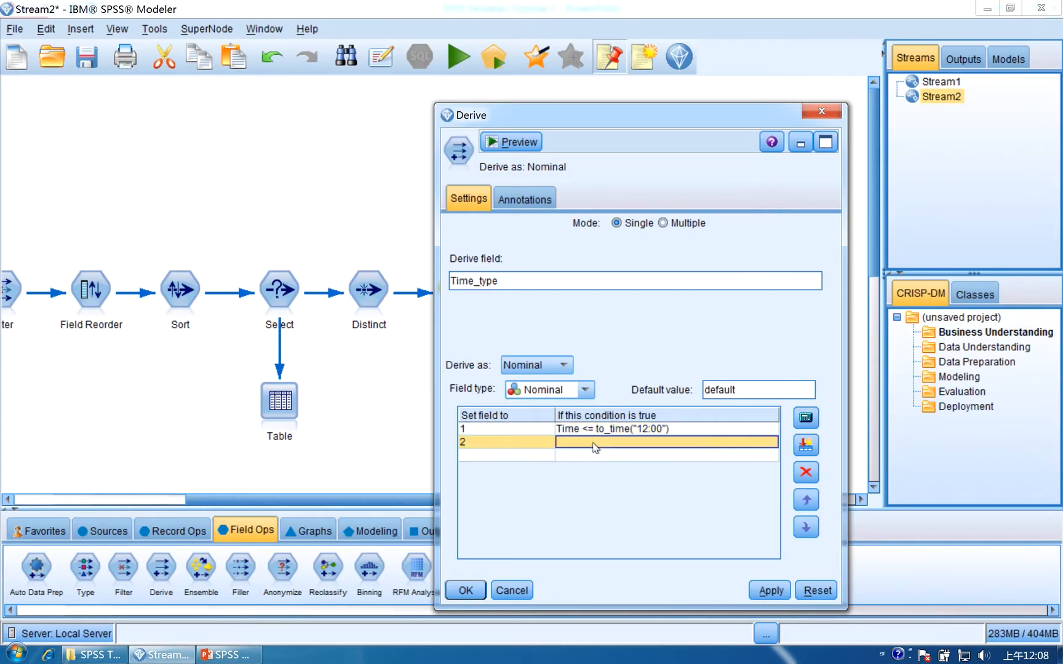
pyautogui.click(806, 419)
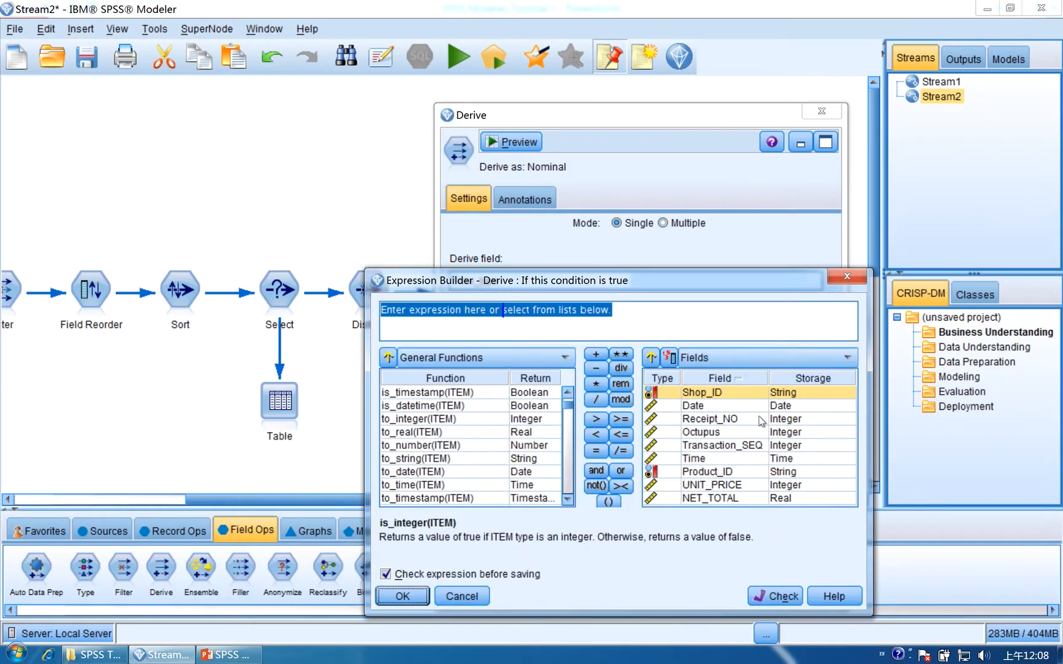
pyautogui.doubleClick(726, 459)
pyautogui.doubleClick(621, 435)
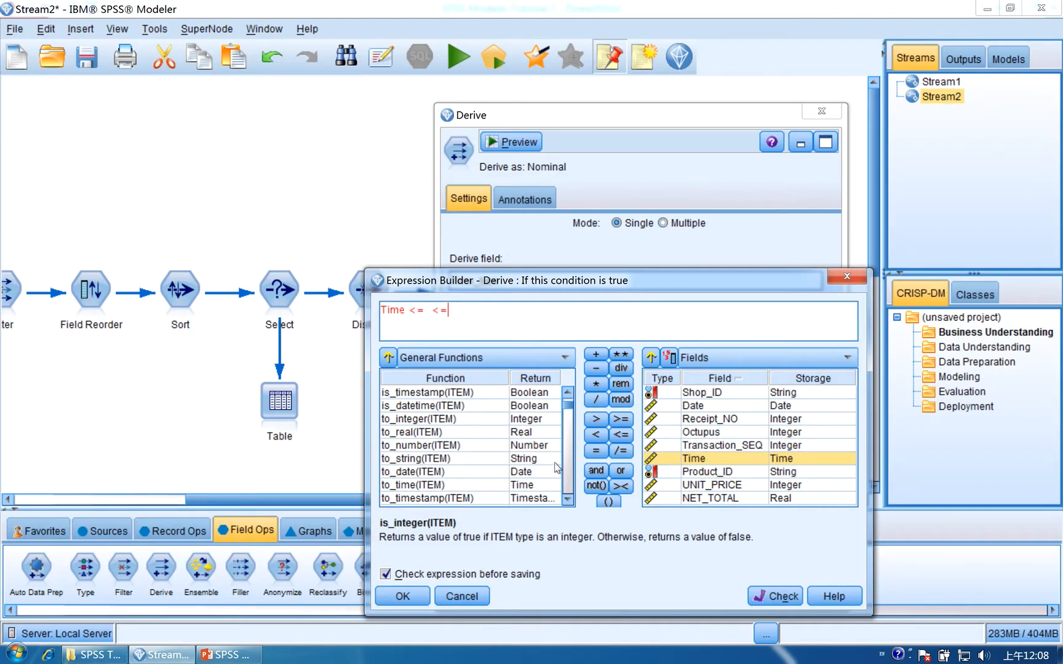
pyautogui.doubleClick(465, 484)
pyautogui.write('"')
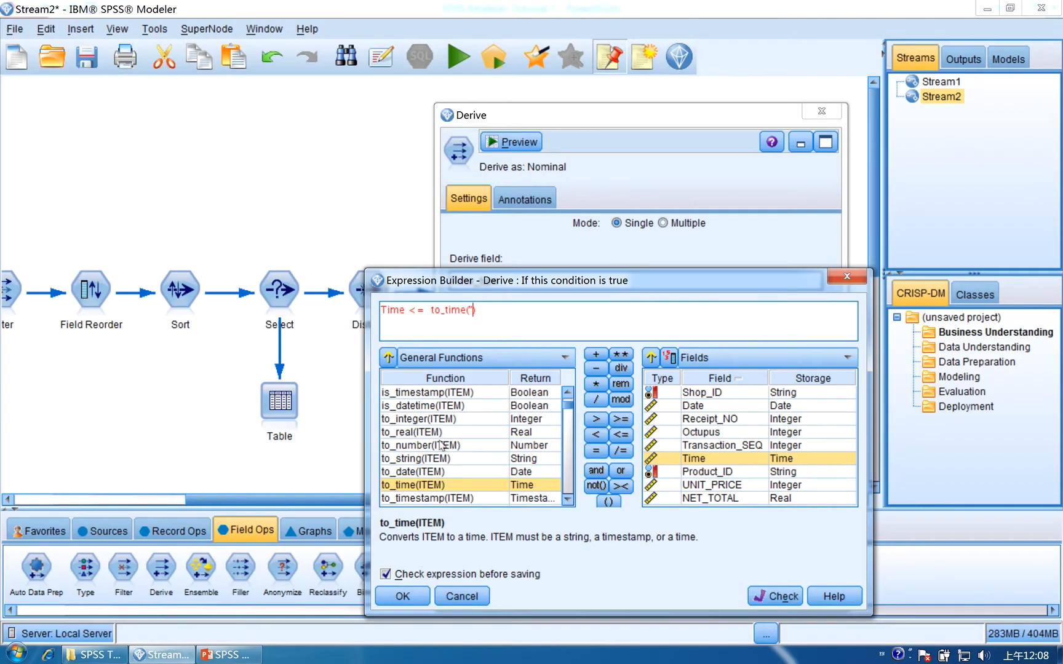
pyautogui.click(235, 653)
pyautogui.click(235, 654)
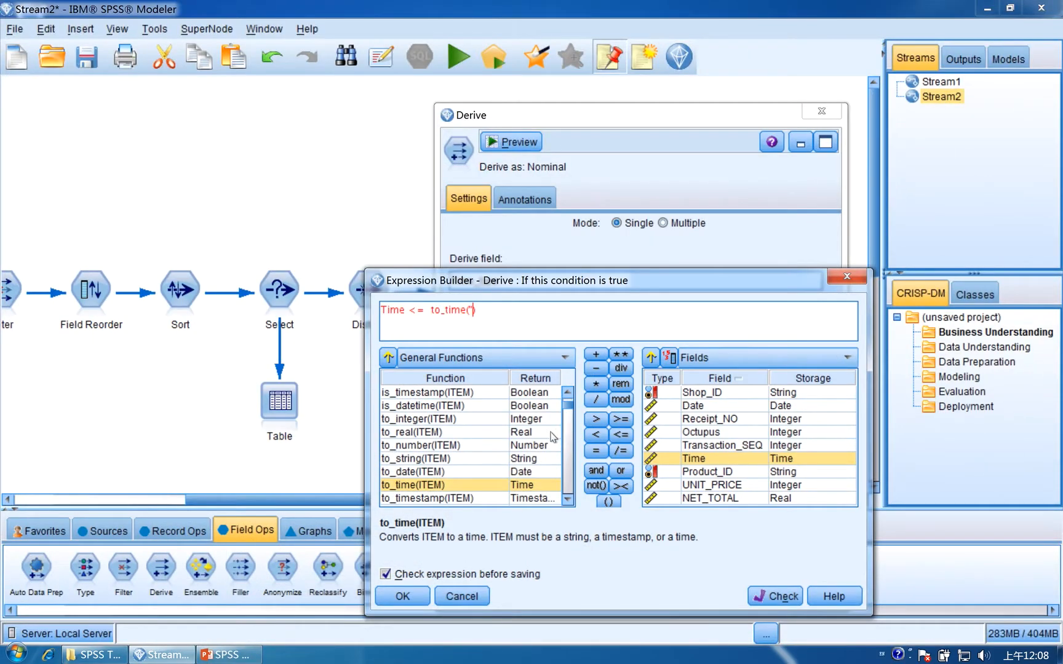
pyautogui.write('14:00')
pyautogui.click(757, 599)
pyautogui.click(403, 596)
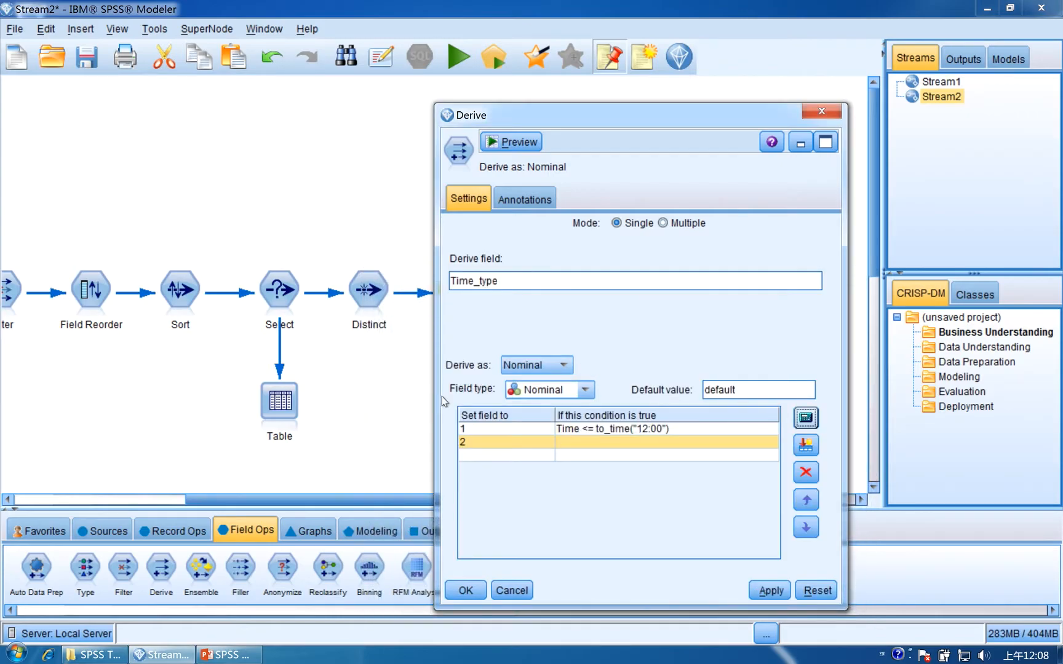
# Add a third row with value 3 and the condition Time <= to_time("18:00").
pyautogui.click(496, 459)
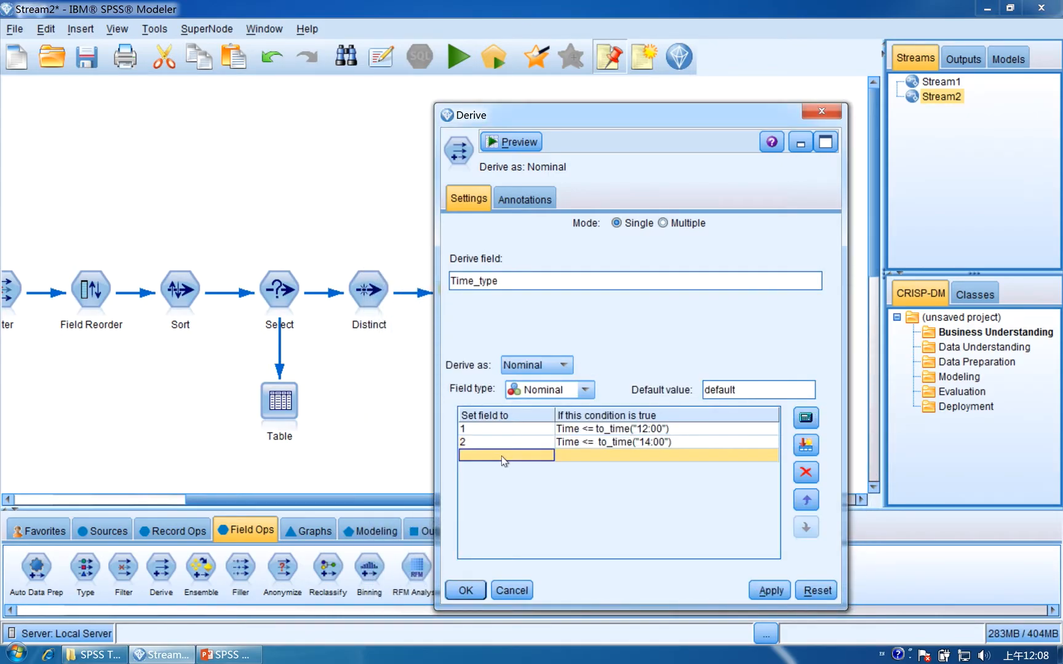
pyautogui.write('3')
pyautogui.click(577, 461)
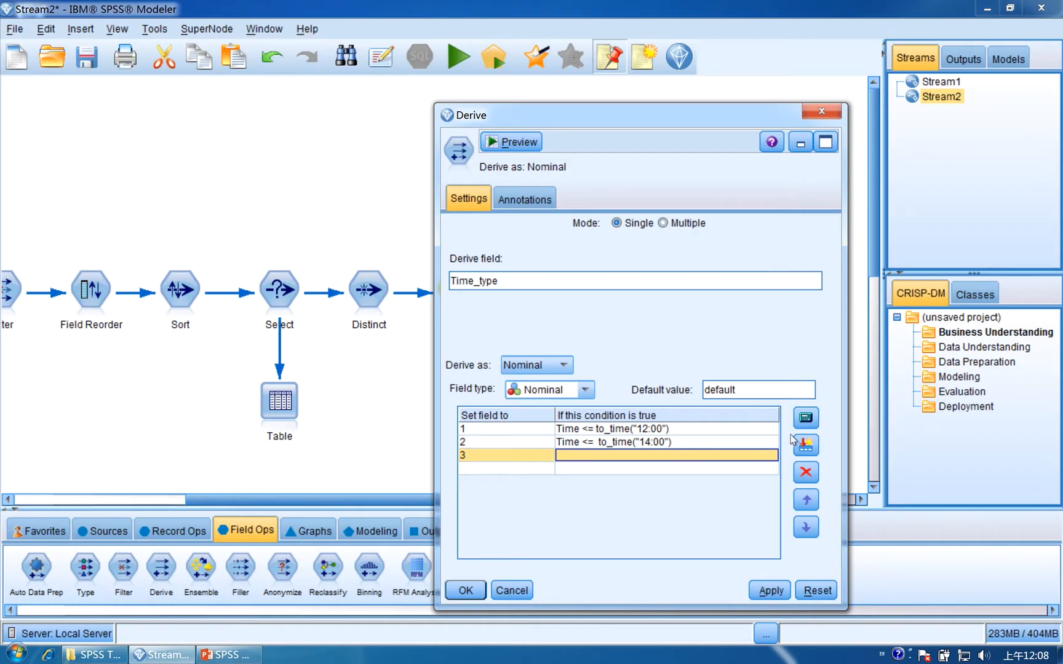
pyautogui.click(802, 423)
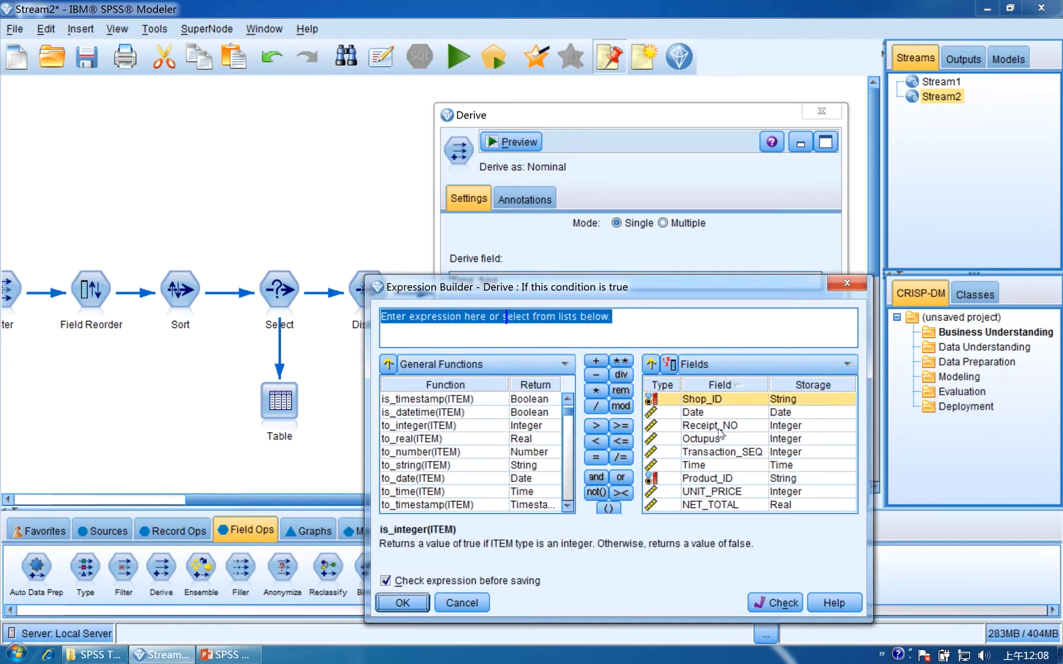
pyautogui.doubleClick(691, 471)
pyautogui.click(621, 441)
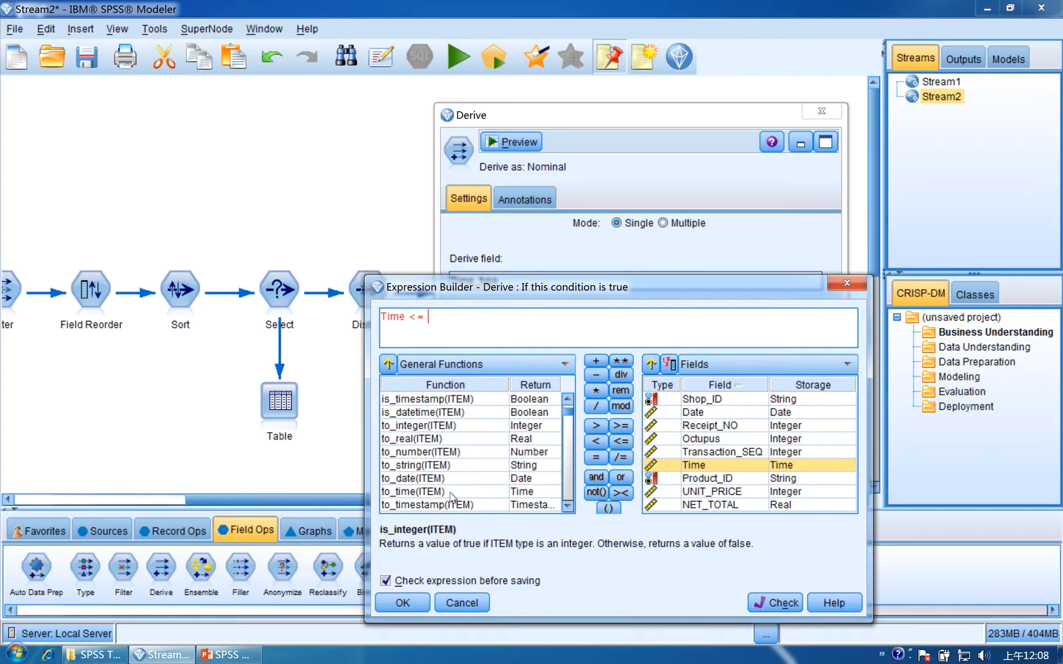
pyautogui.doubleClick(454, 493)
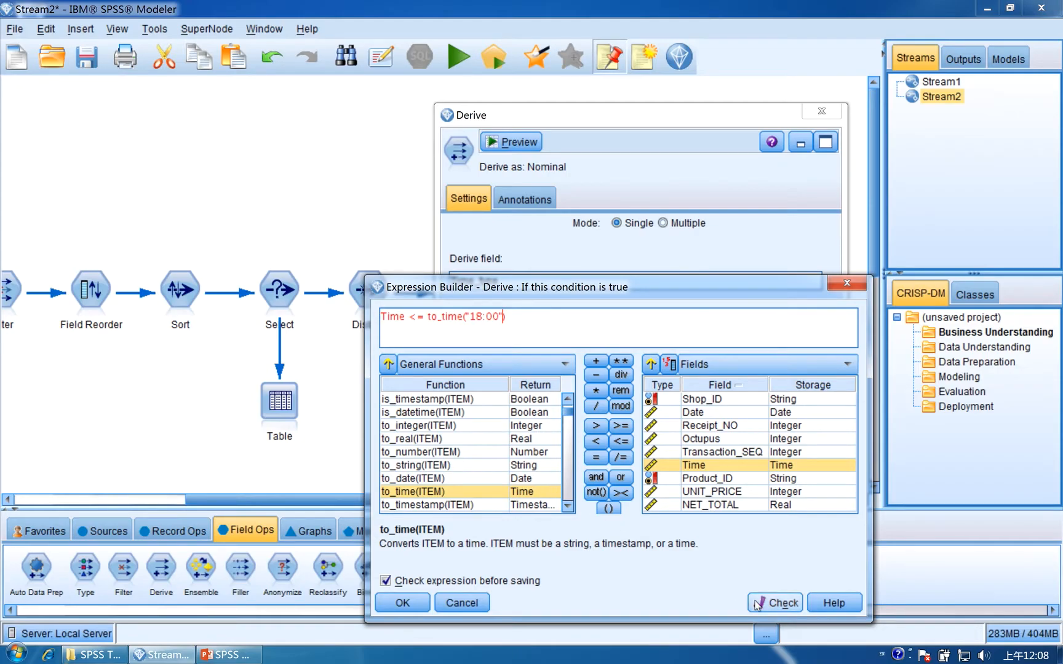
pyautogui.click(416, 601)
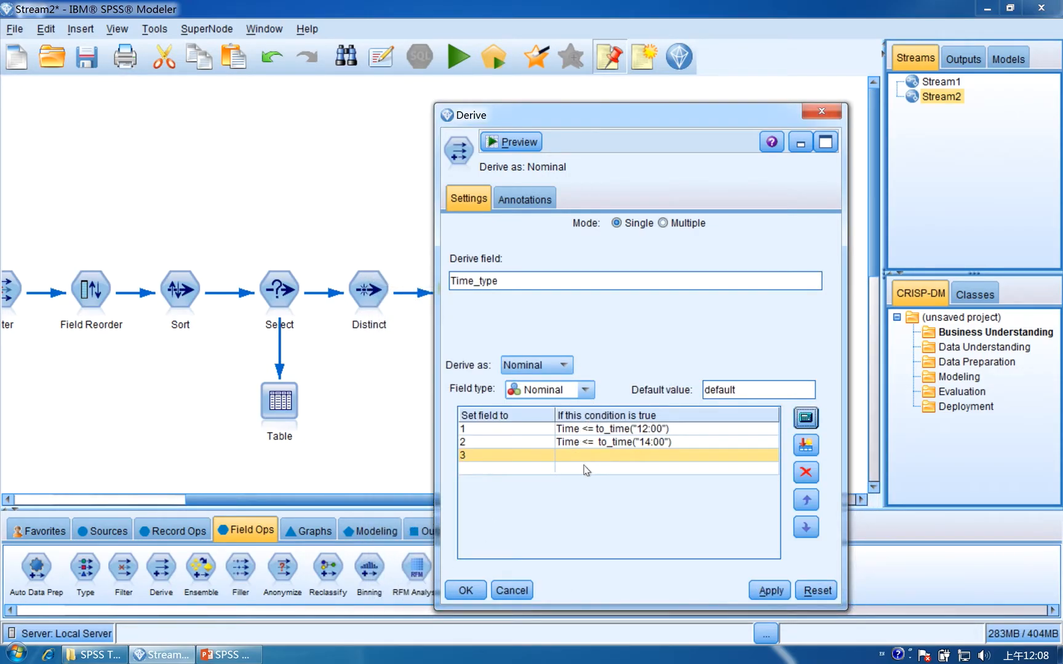
# Add a fourth row with value 4 and the condition Time > to_time("18:00"), checking the expression before saving it.
pyautogui.click(527, 470)
pyautogui.write('4')
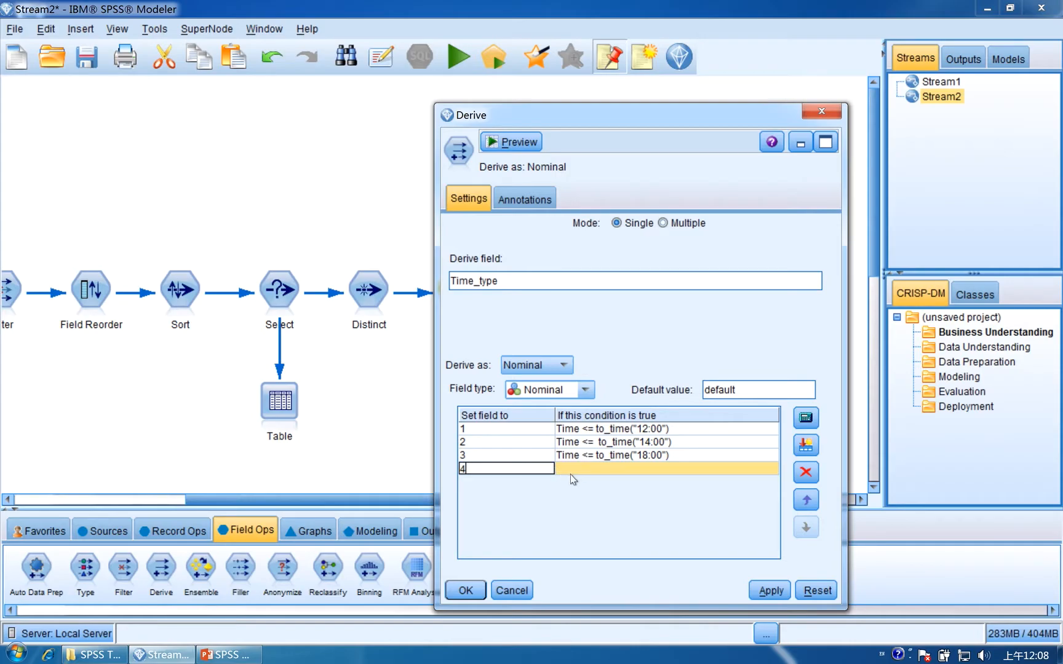
pyautogui.click(593, 471)
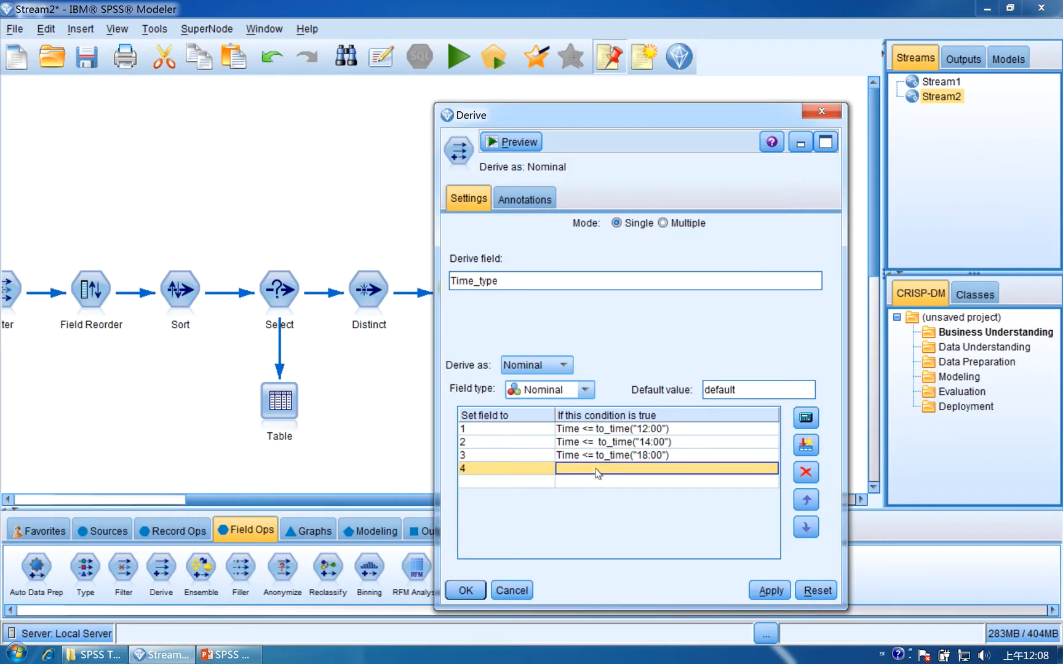
pyautogui.click(806, 419)
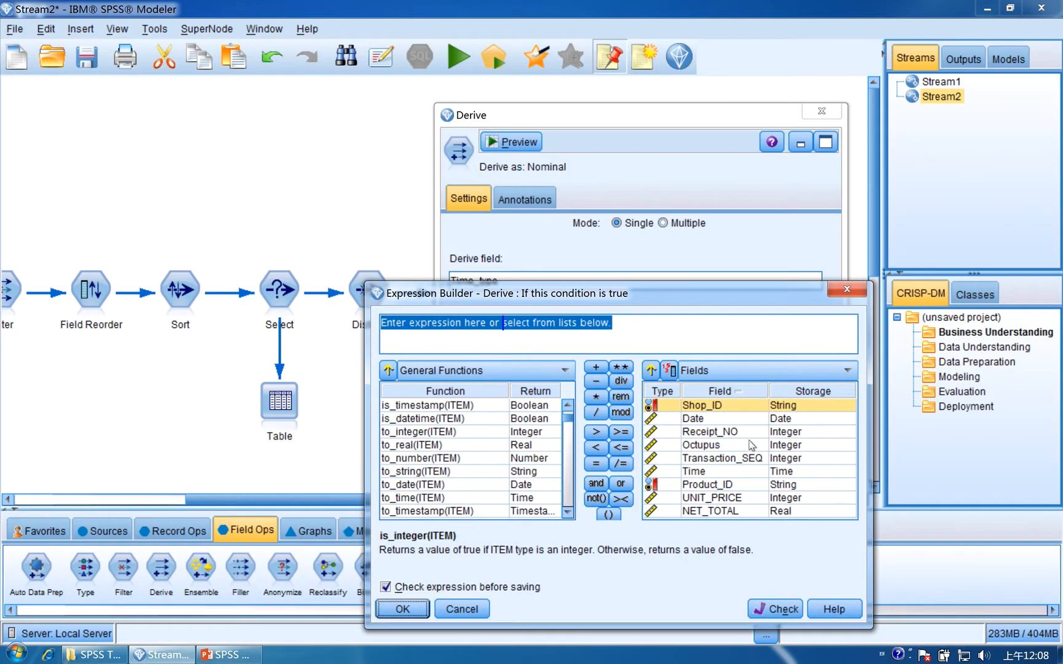
pyautogui.doubleClick(731, 471)
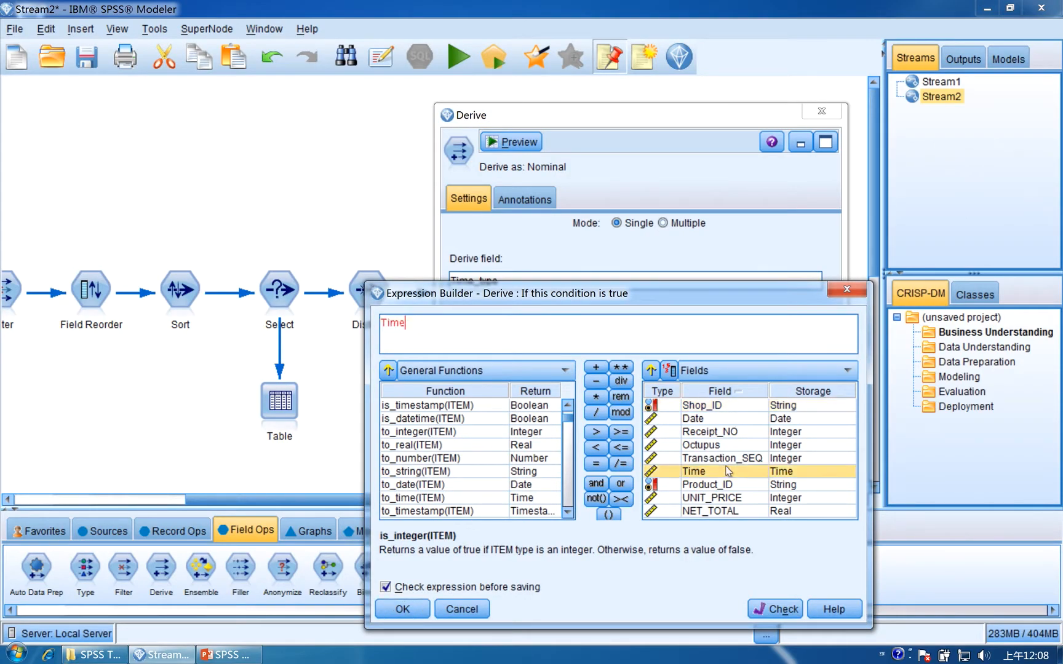
pyautogui.click(597, 433)
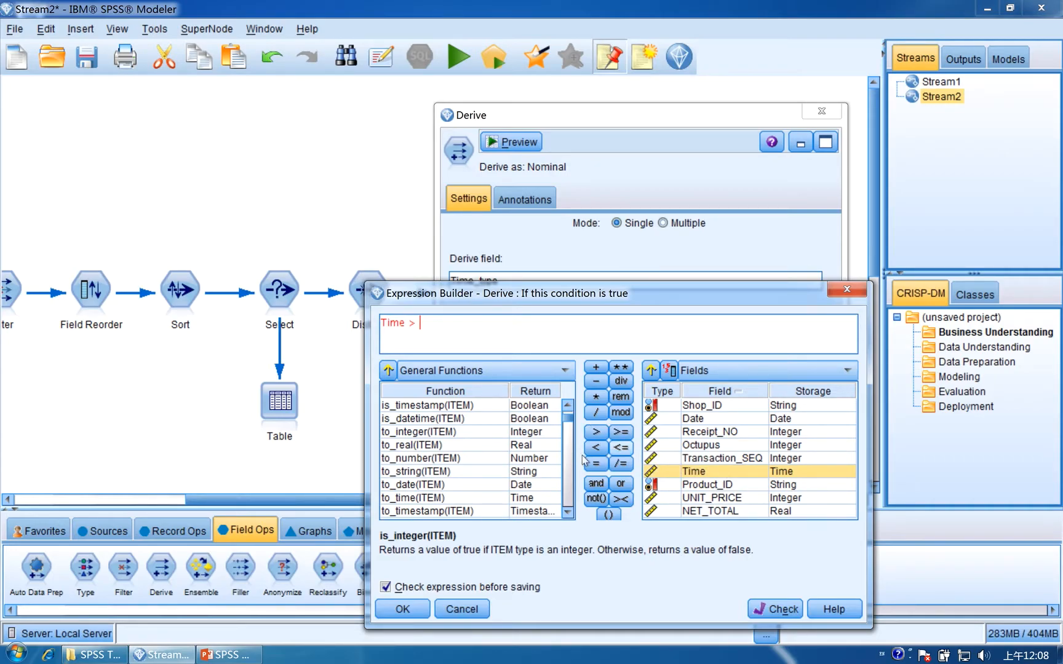
pyautogui.doubleClick(457, 499)
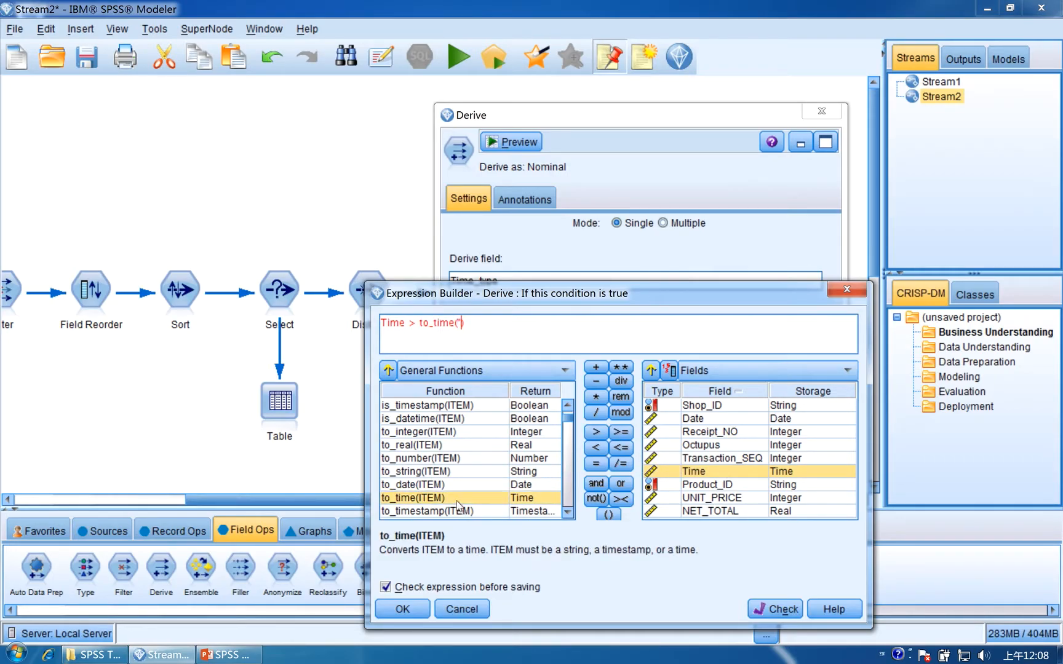
pyautogui.write('"18:00')
pyautogui.click(774, 609)
pyautogui.click(383, 612)
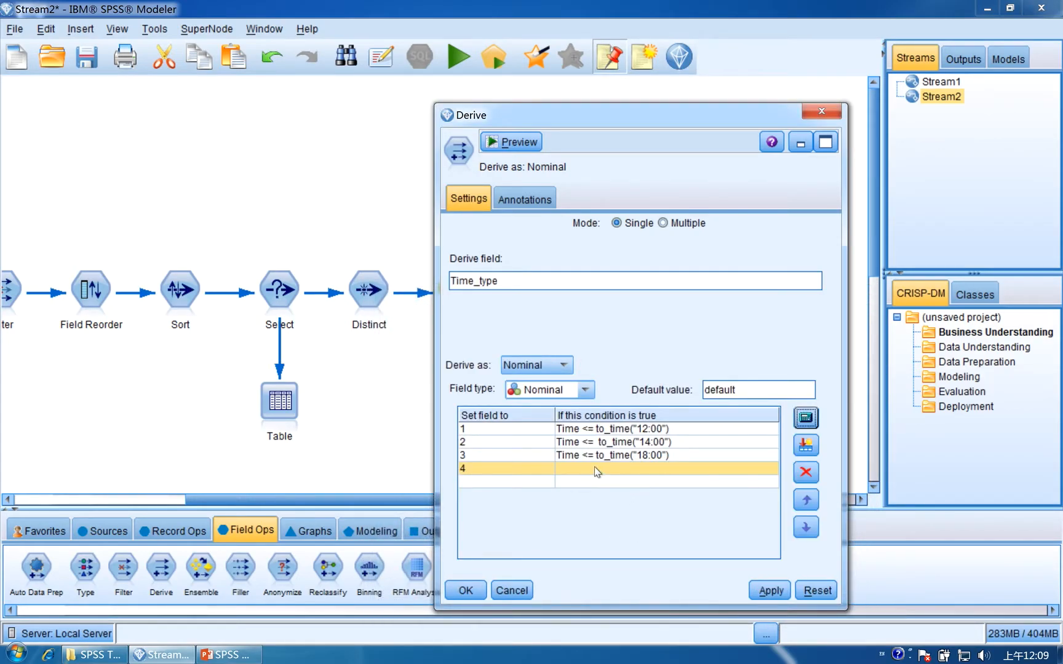
pyautogui.click(520, 470)
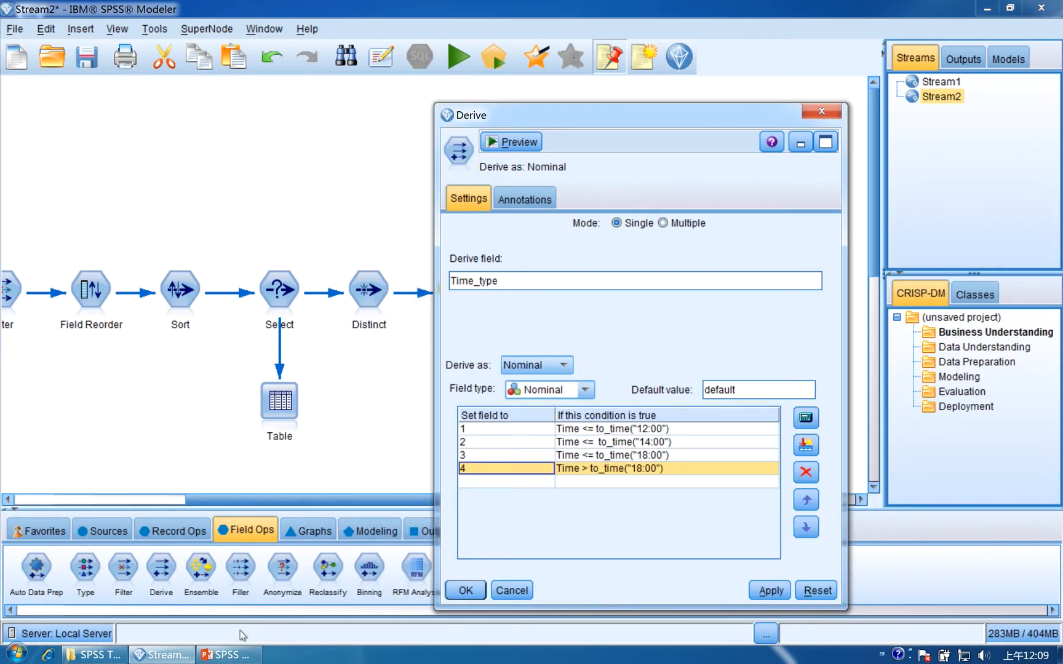
# Switch to PowerPoint and compare the Time_type conditions with the Reclassify Time slide.
pyautogui.click(233, 656)
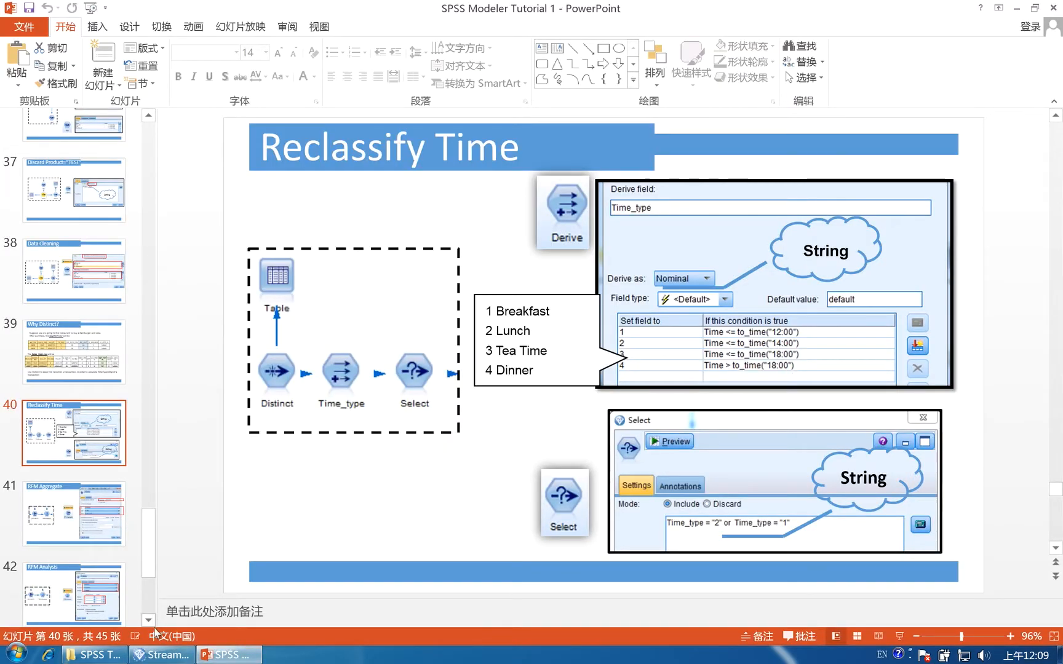
# Return to SPSS Modeler, apply the Time_type settings of the Derive node and close its dialog.
pyautogui.click(178, 654)
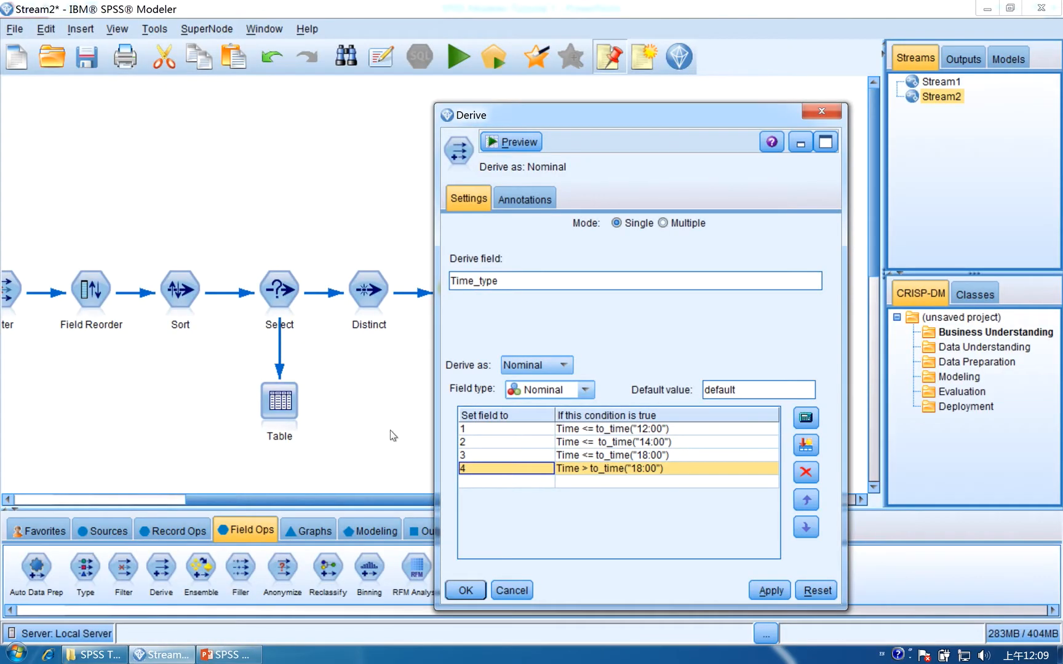
pyautogui.click(769, 591)
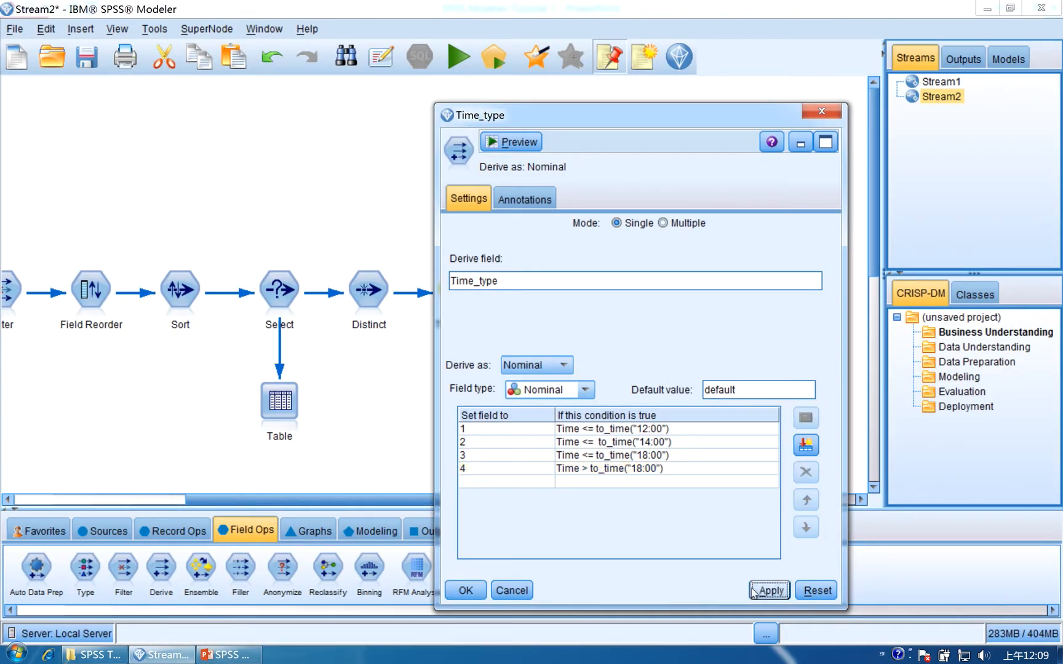
pyautogui.click(466, 590)
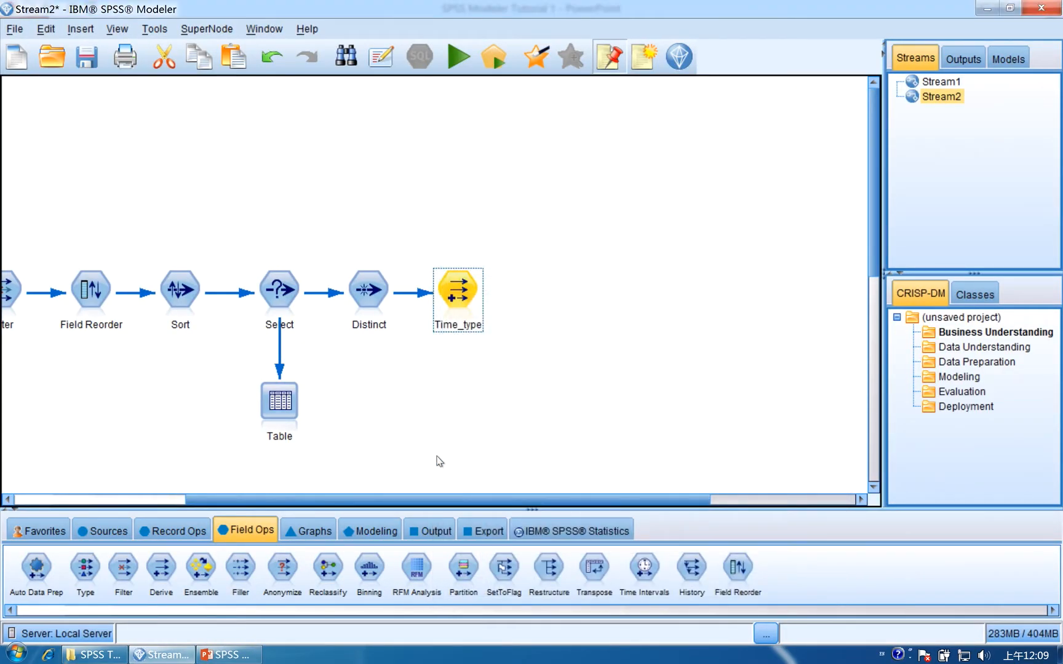
# Preview the Time_type node's output, compare the Time and Time_type columns, and close the preview and node settings.
pyautogui.doubleClick(455, 279)
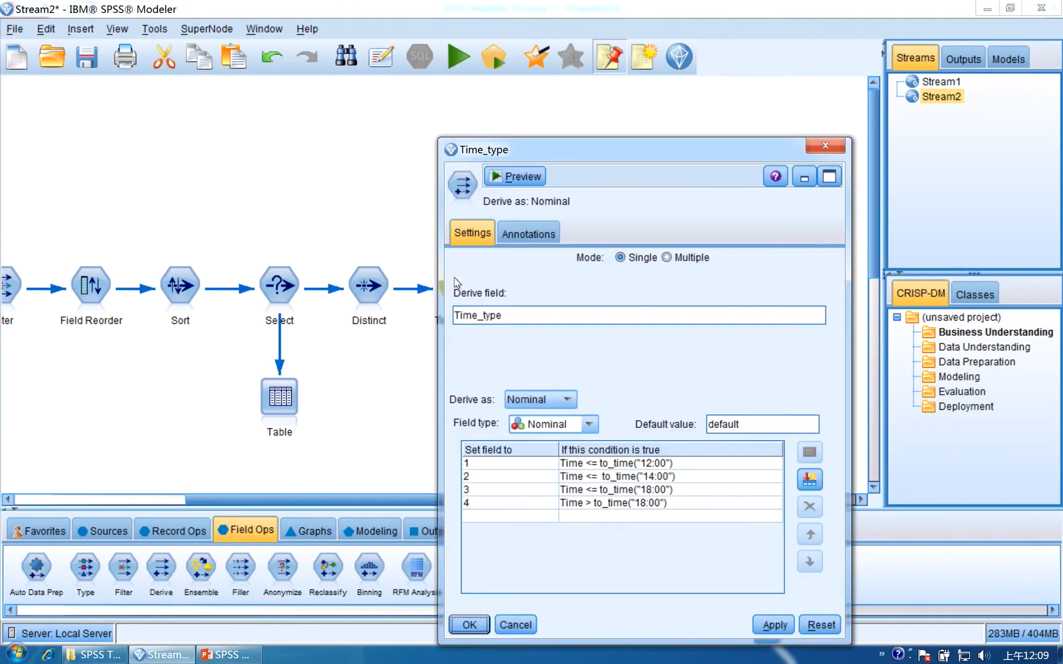
pyautogui.click(516, 178)
pyautogui.moveTo(531, 187); pyautogui.dragTo(879, 180)
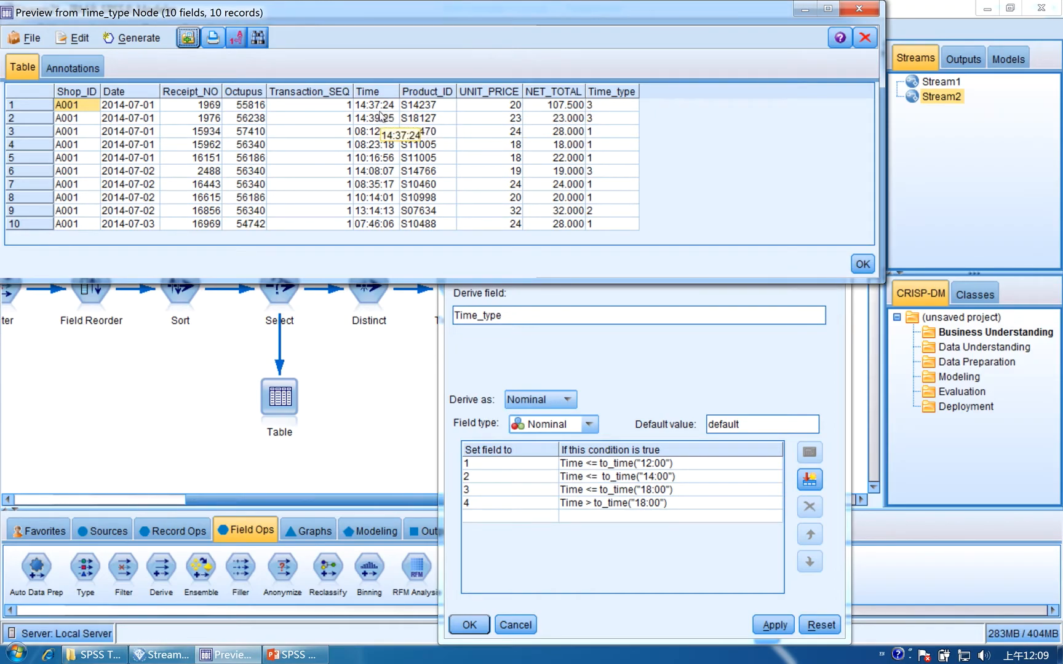
pyautogui.click(863, 7)
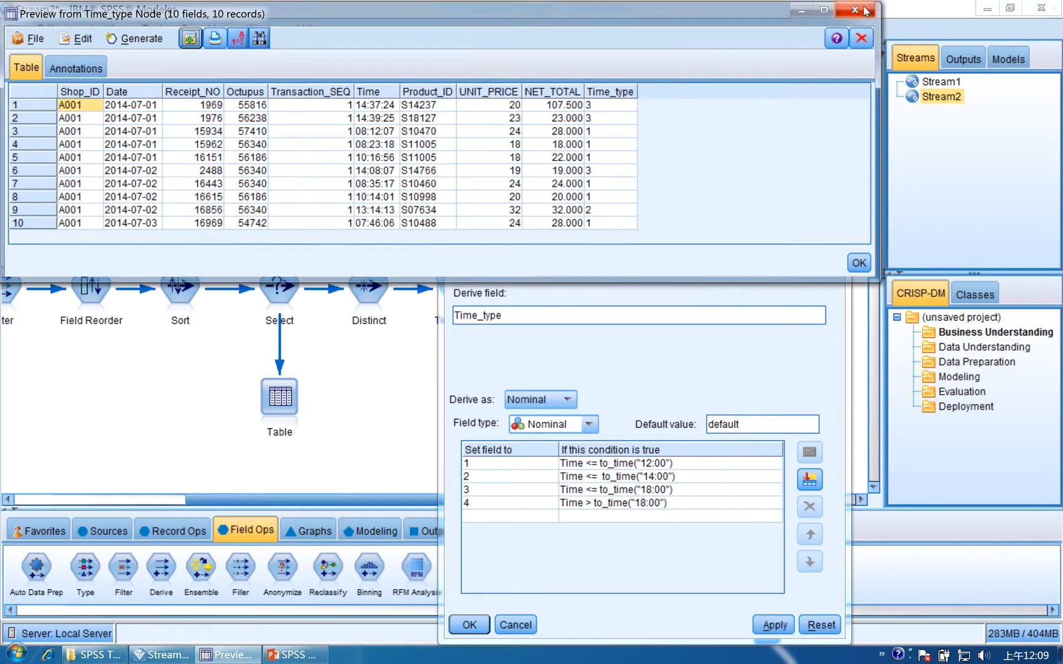
pyautogui.click(829, 146)
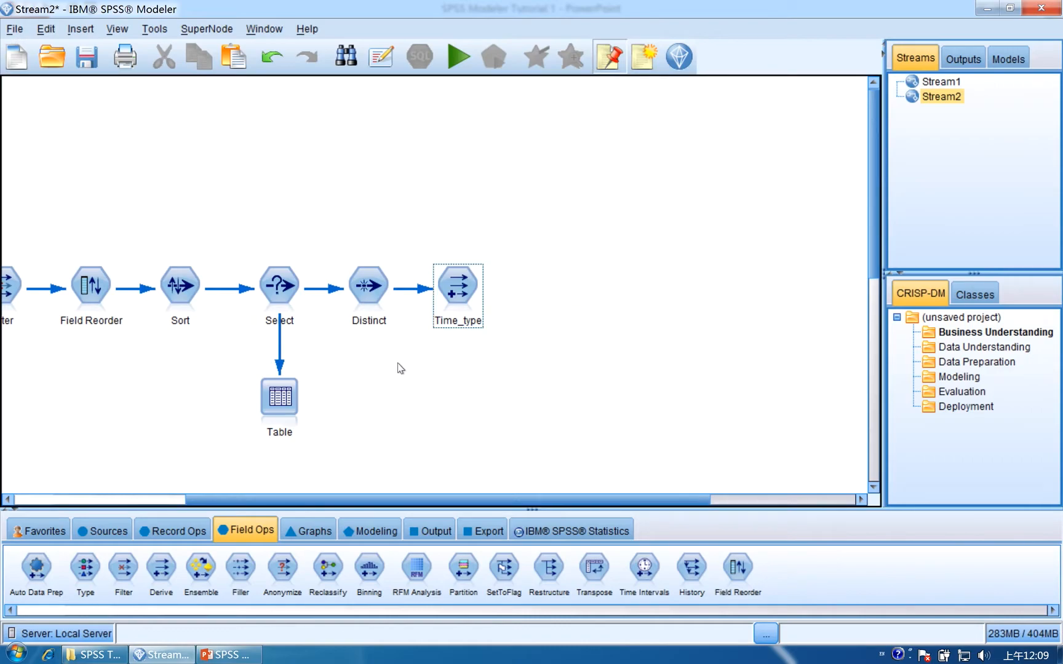
# Consult the Reclassify Time slide in PowerPoint, and back in SPSS Modeler add a Select node after the Time_type node.
pyautogui.click(232, 656)
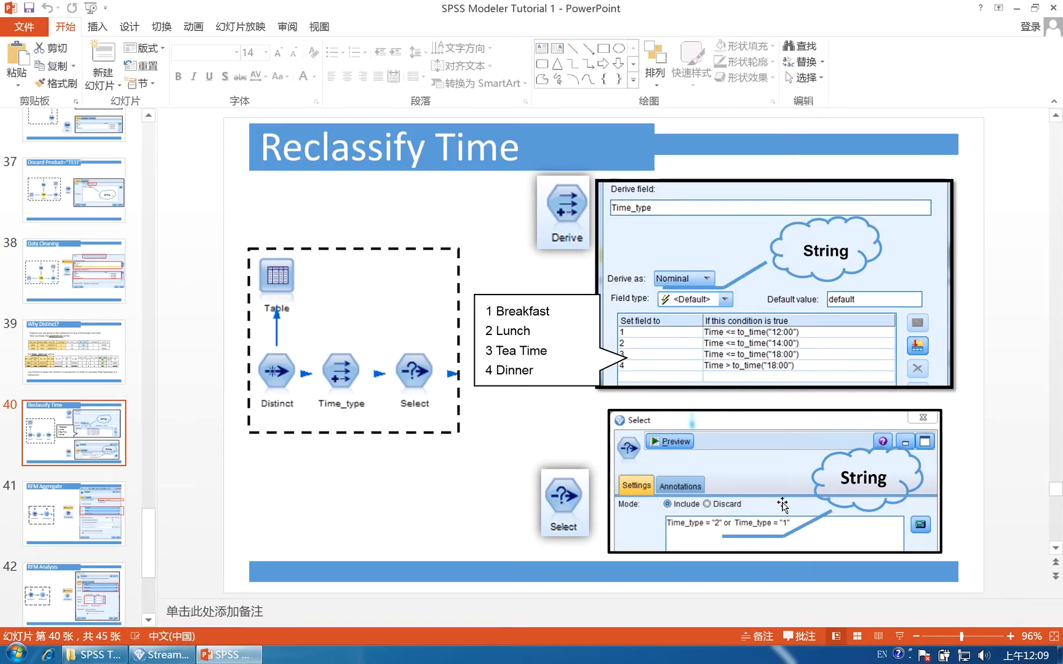
pyautogui.click(161, 655)
pyautogui.click(116, 533)
pyautogui.click(151, 529)
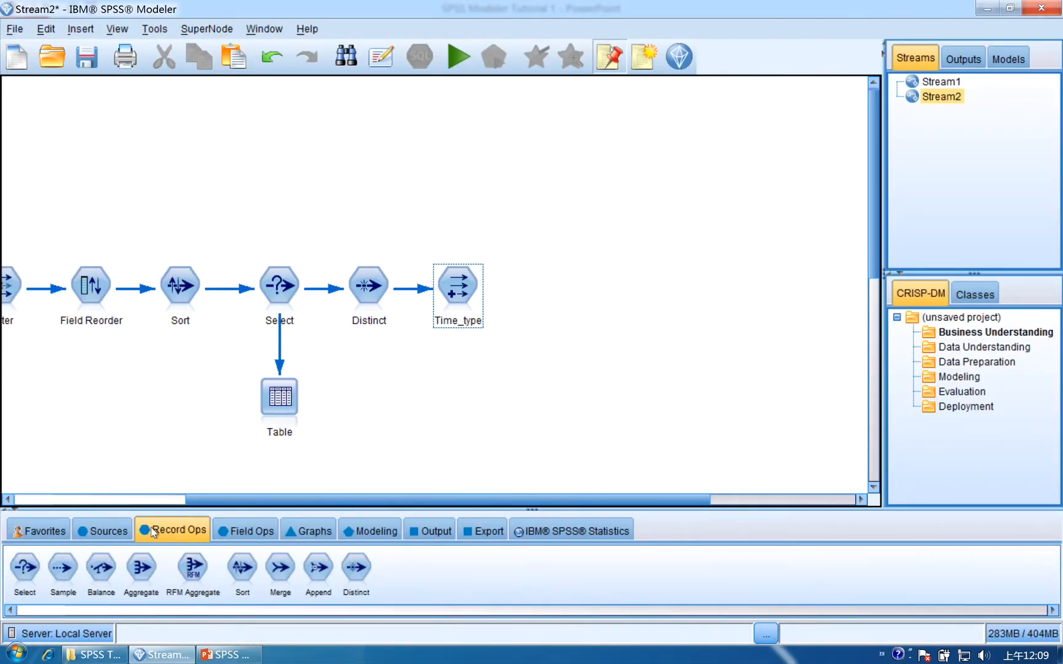
pyautogui.doubleClick(34, 564)
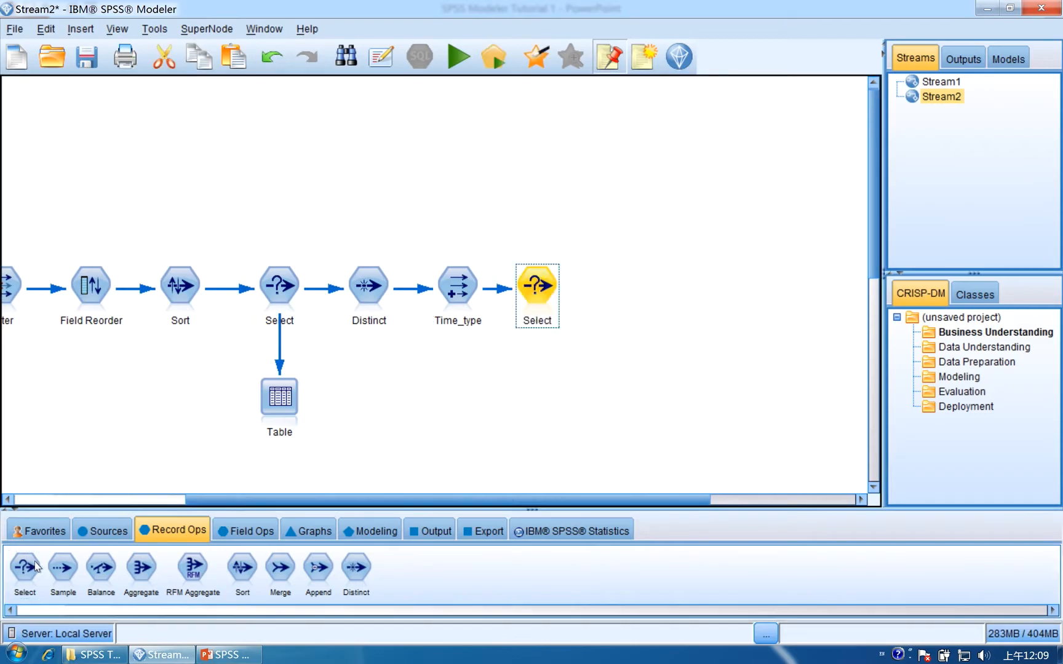
# Set the new Select node's Include condition to Time_type = "1" or Time_type="2", checking the expression before saving.
pyautogui.doubleClick(550, 289)
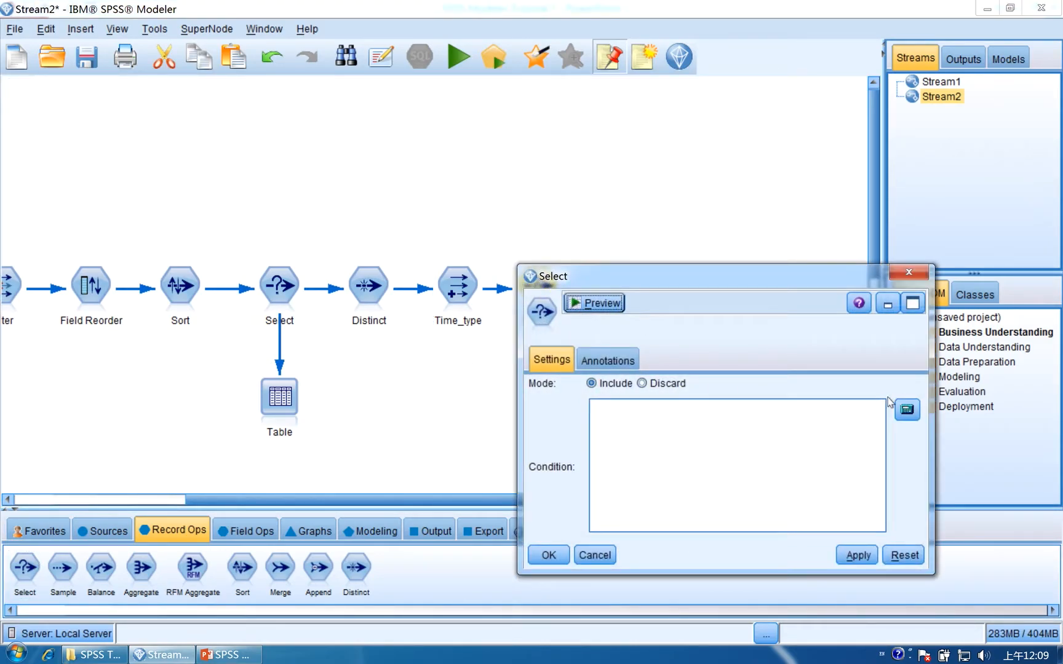
pyautogui.click(906, 409)
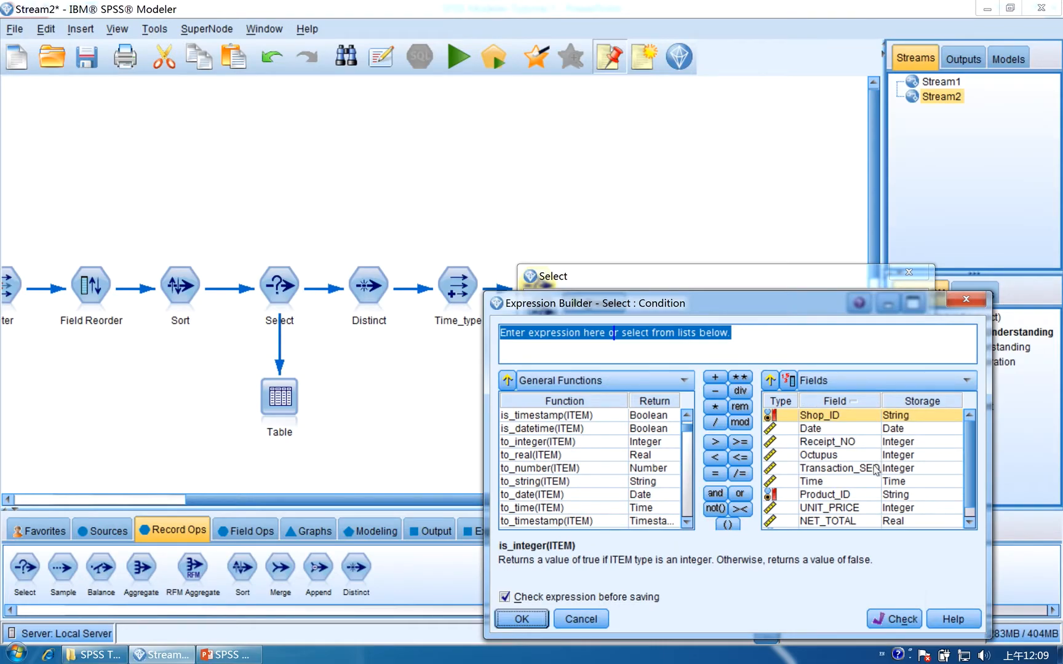
pyautogui.scroll(-1, 876, 470)
pyautogui.doubleClick(855, 523)
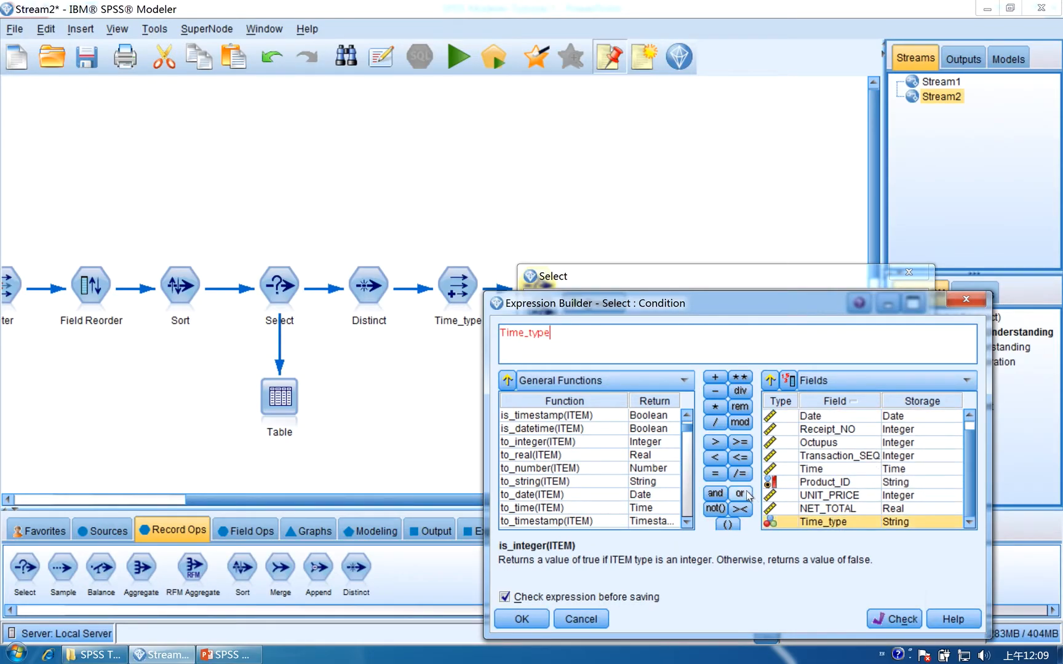
pyautogui.click(720, 474)
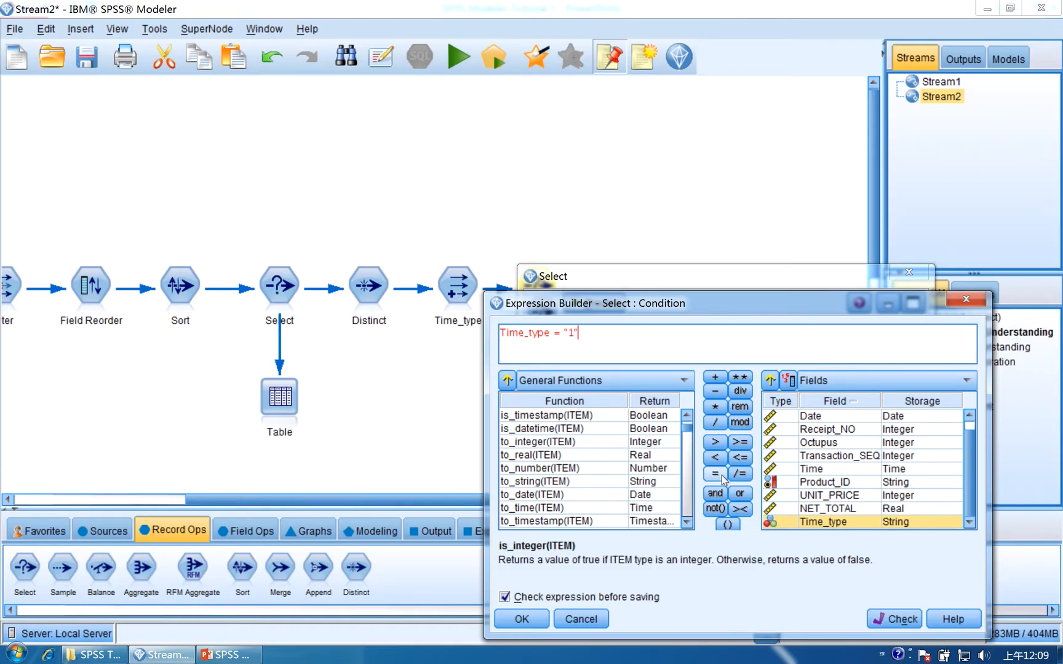
pyautogui.click(739, 495)
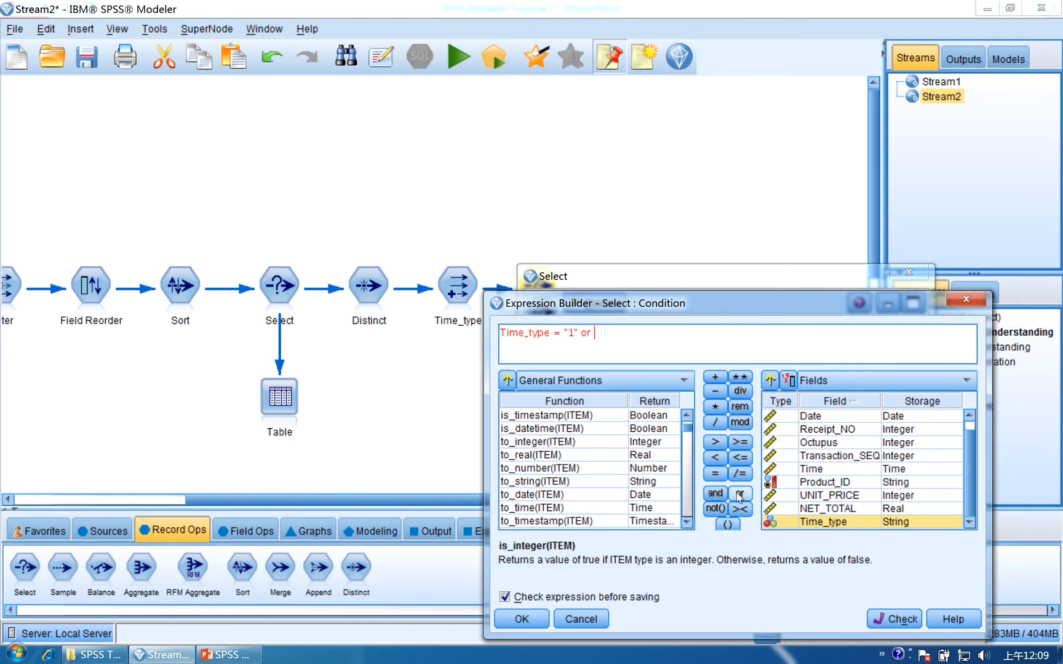
pyautogui.doubleClick(850, 525)
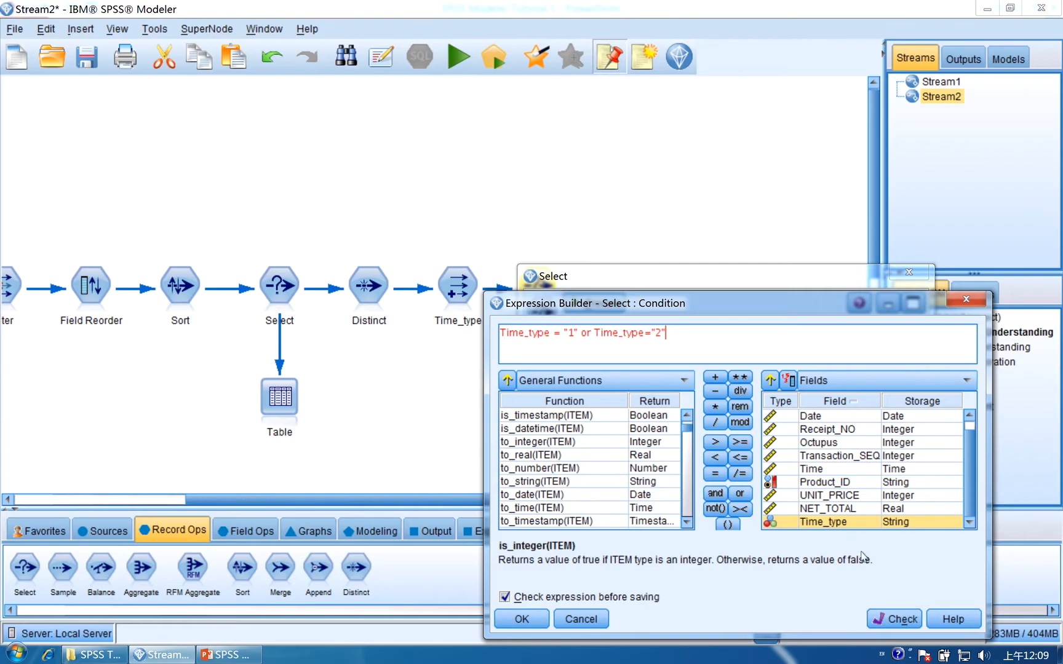
pyautogui.click(894, 620)
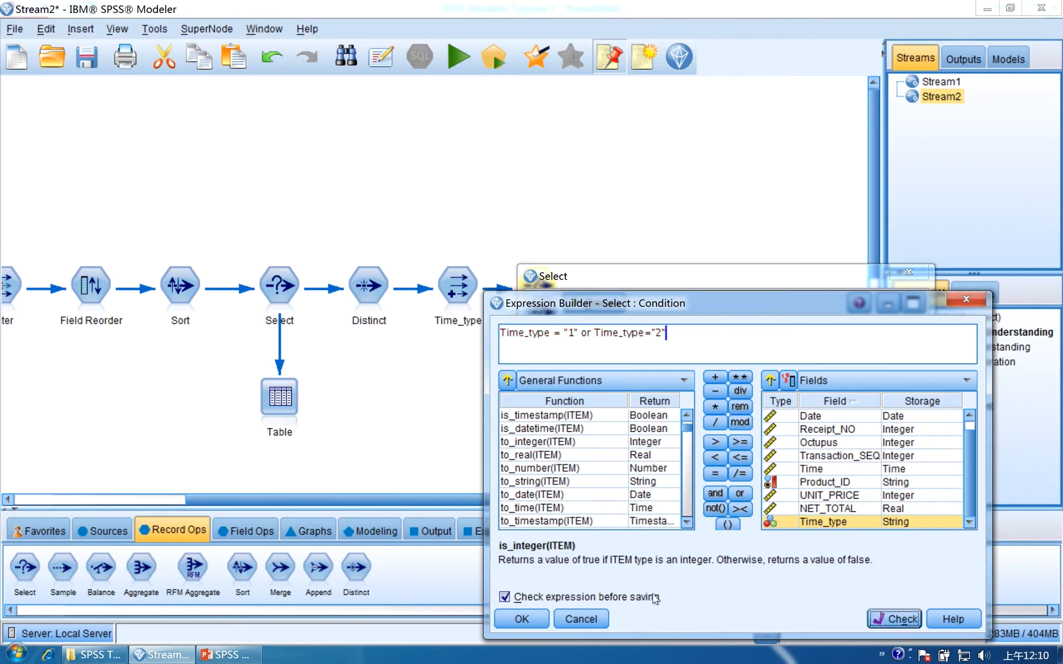
pyautogui.click(545, 619)
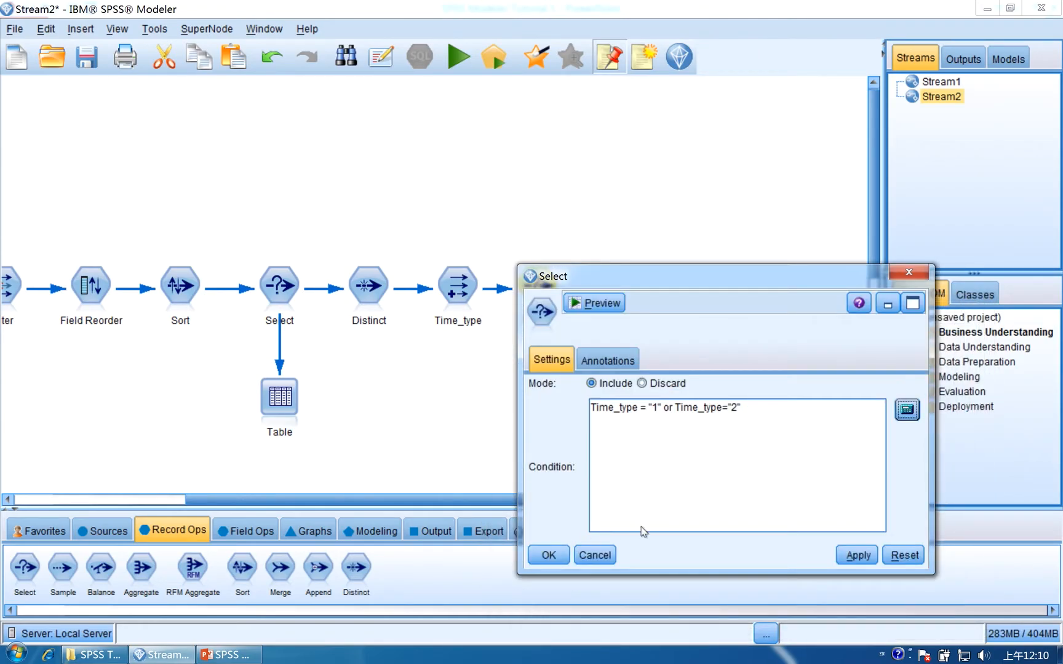
pyautogui.click(545, 557)
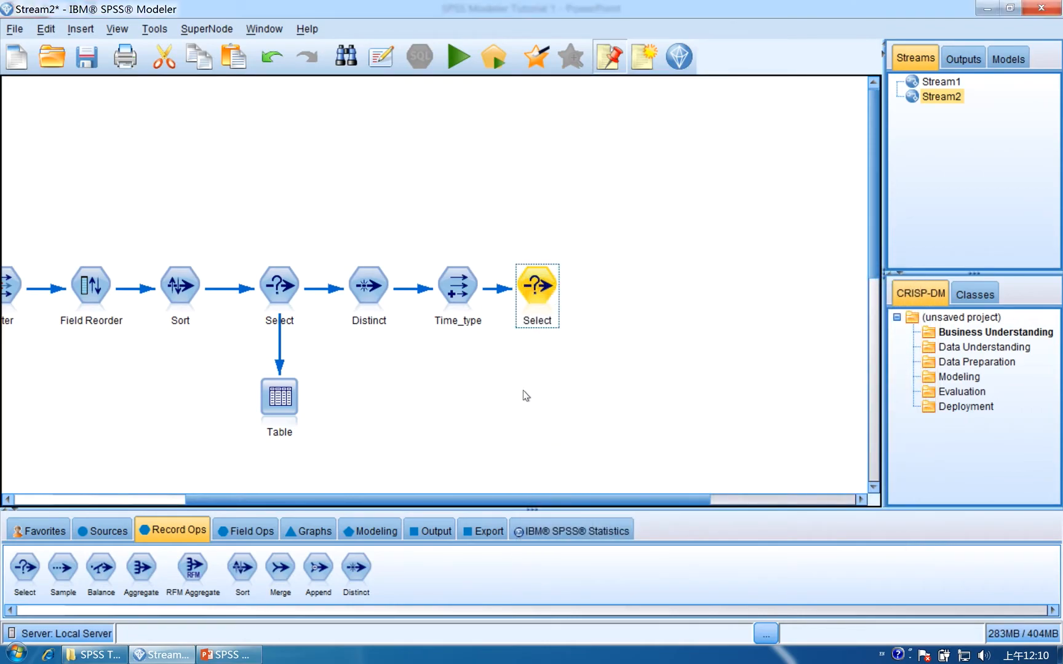
# Place a Table output node below the new Select node and connect the Select node to it.
pyautogui.click(437, 529)
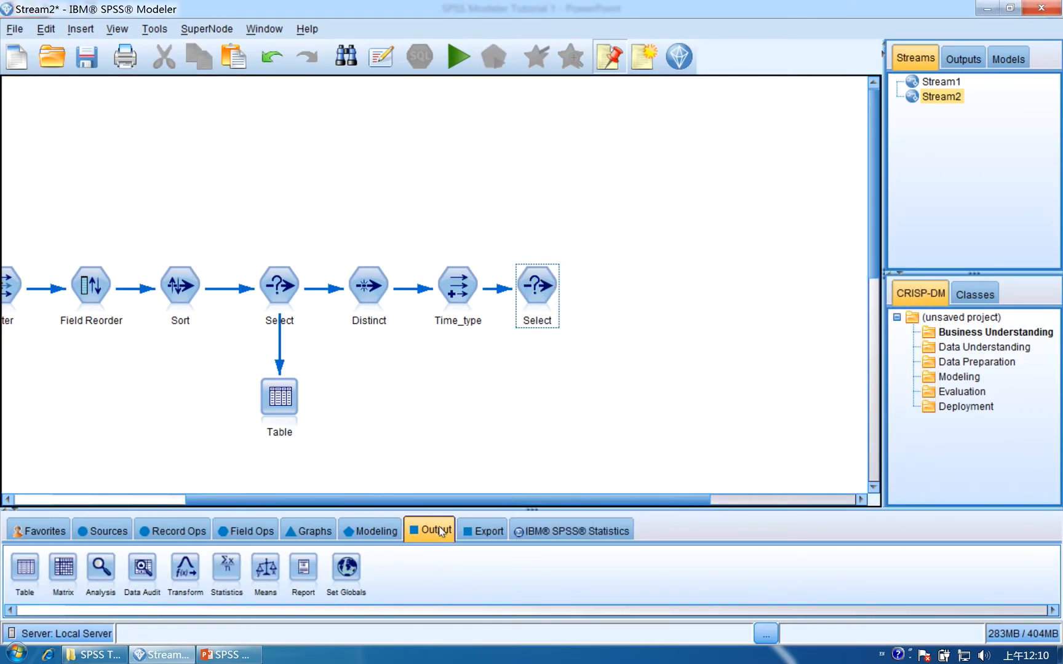
pyautogui.click(25, 574)
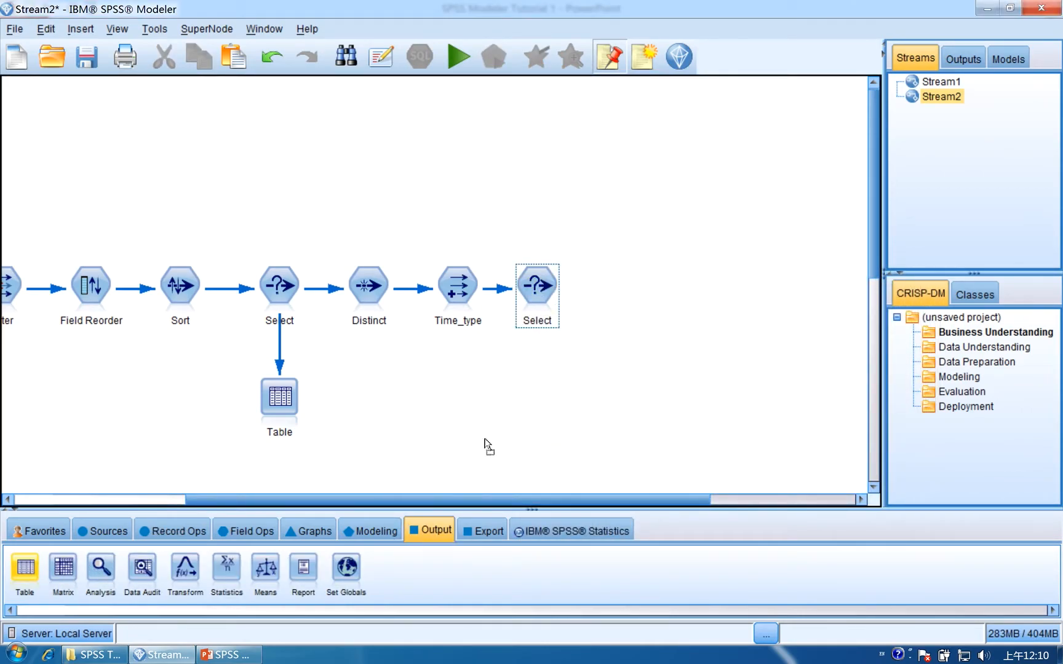
pyautogui.click(527, 406)
pyautogui.moveTo(547, 296); pyautogui.dragTo(531, 423)
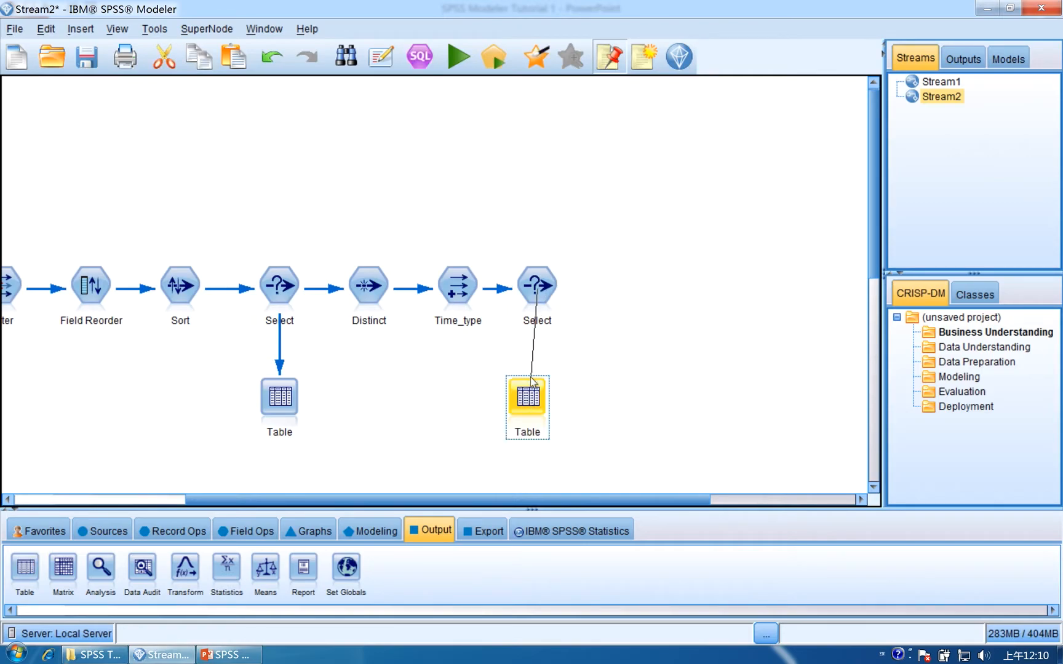
# Run the new Table node, widen its output to examine the Time_type values, and close the table.
pyautogui.doubleClick(530, 410)
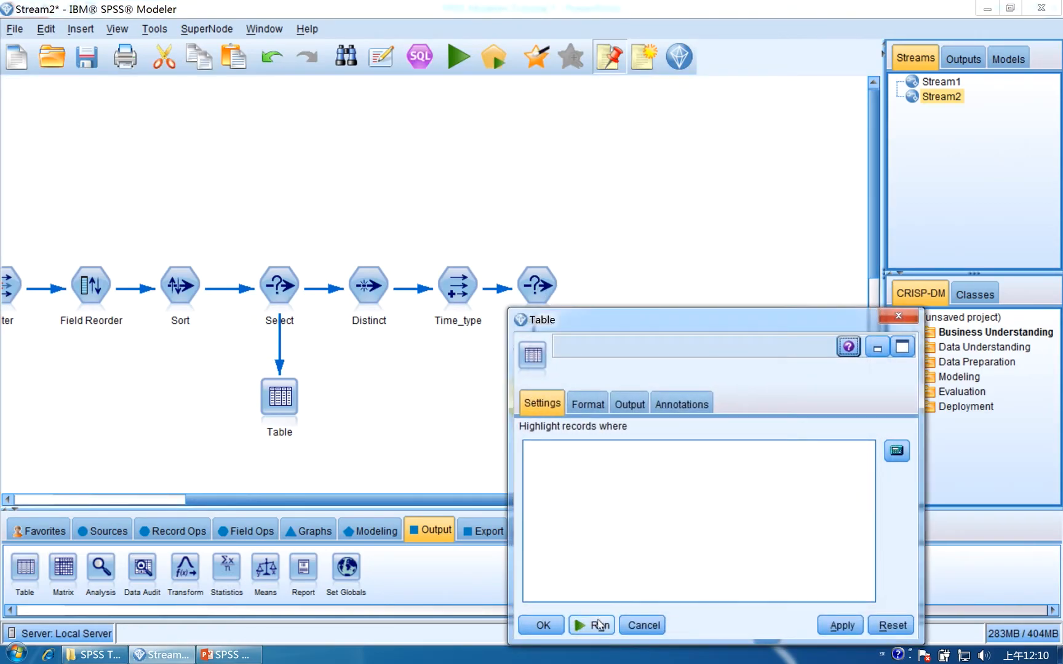
pyautogui.click(600, 623)
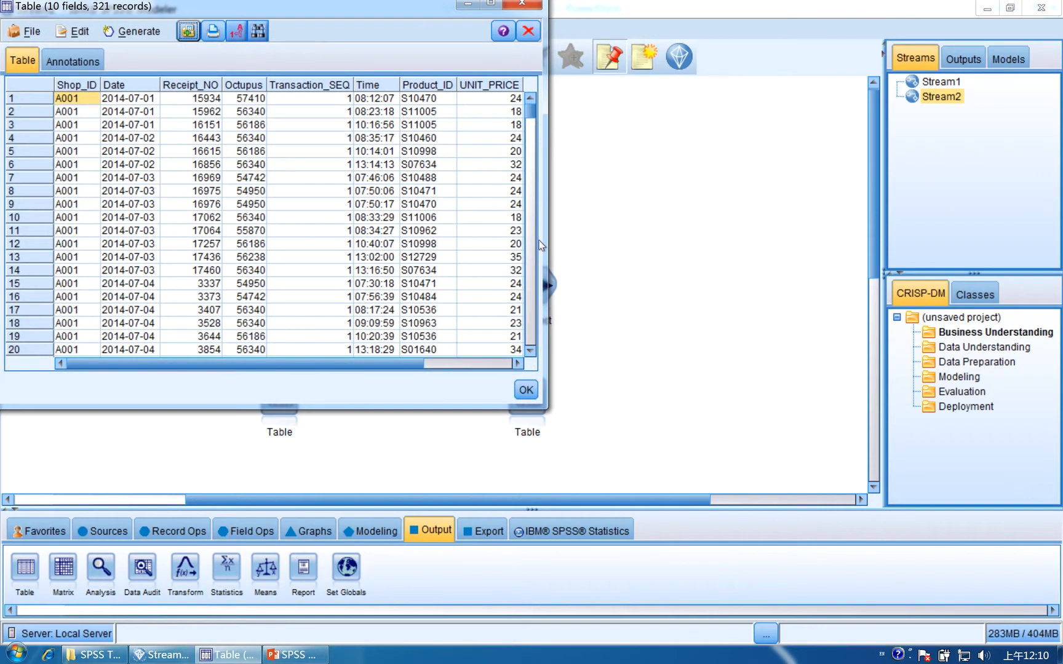
pyautogui.moveTo(544, 235); pyautogui.dragTo(777, 228)
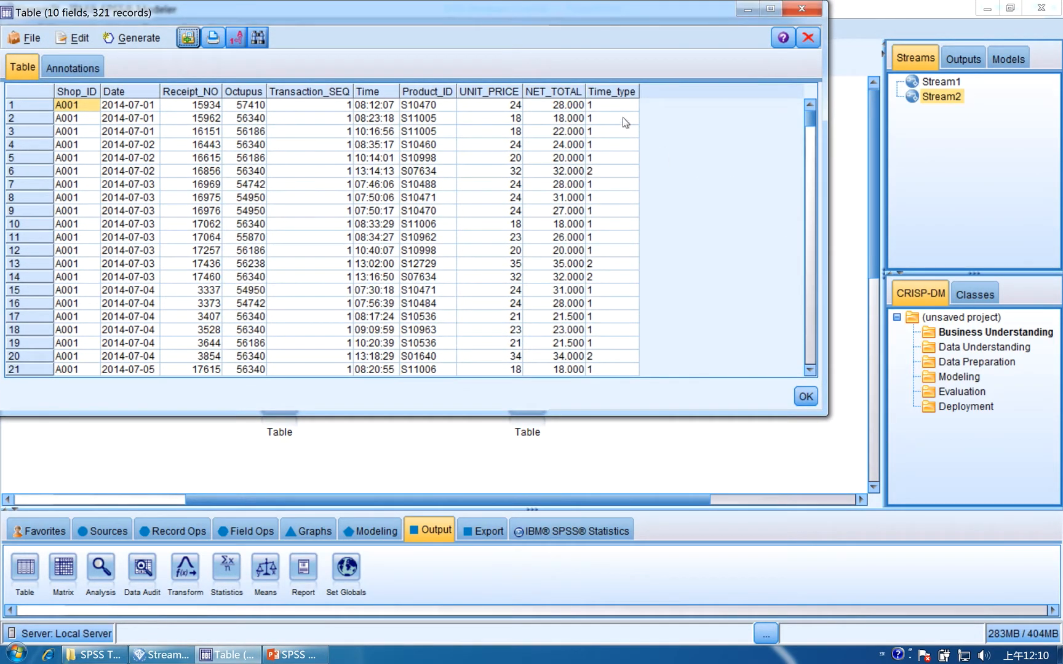
pyautogui.moveTo(811, 122); pyautogui.dragTo(795, 47)
pyautogui.click(803, 10)
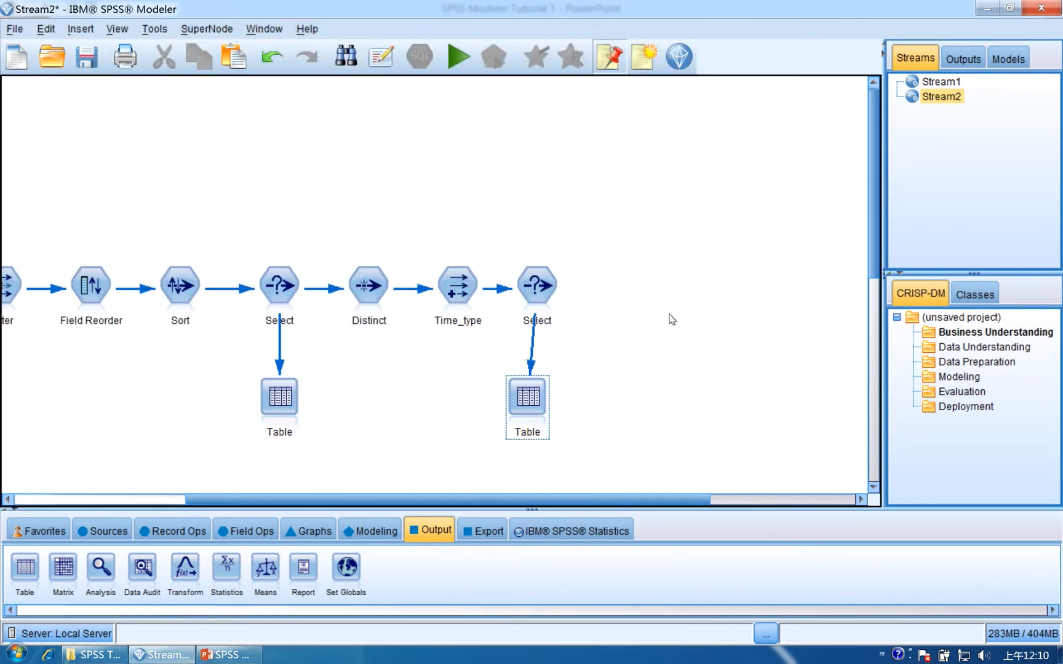
# View the RFM Aggregate slide in PowerPoint, and back in SPSS Modeler align the new Table node directly beneath its Select node.
pyautogui.click(239, 651)
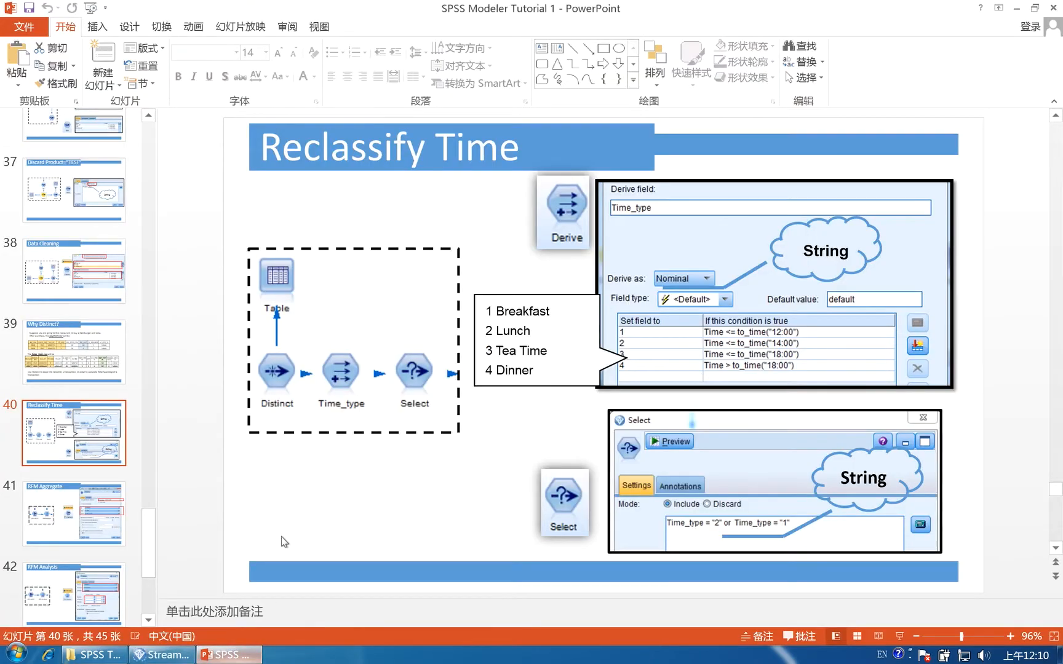
pyautogui.click(89, 524)
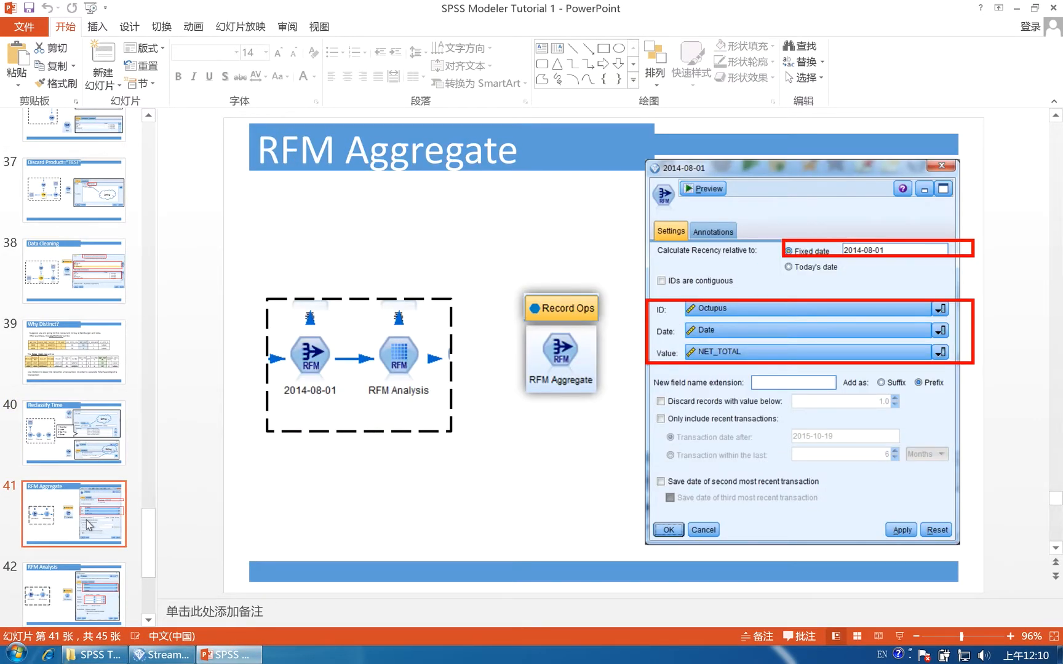
pyautogui.click(161, 655)
pyautogui.moveTo(542, 400); pyautogui.dragTo(551, 388)
pyautogui.click(464, 380)
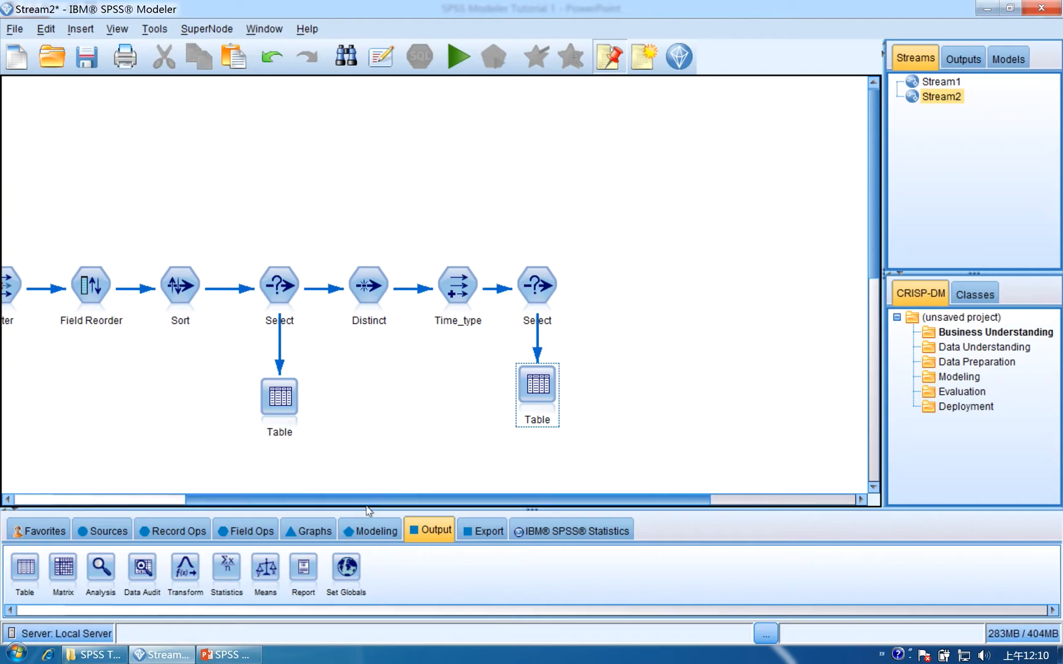
# Place an RFM Aggregate node after the last Select node and connect the Select node to it.
pyautogui.click(261, 529)
pyautogui.click(188, 533)
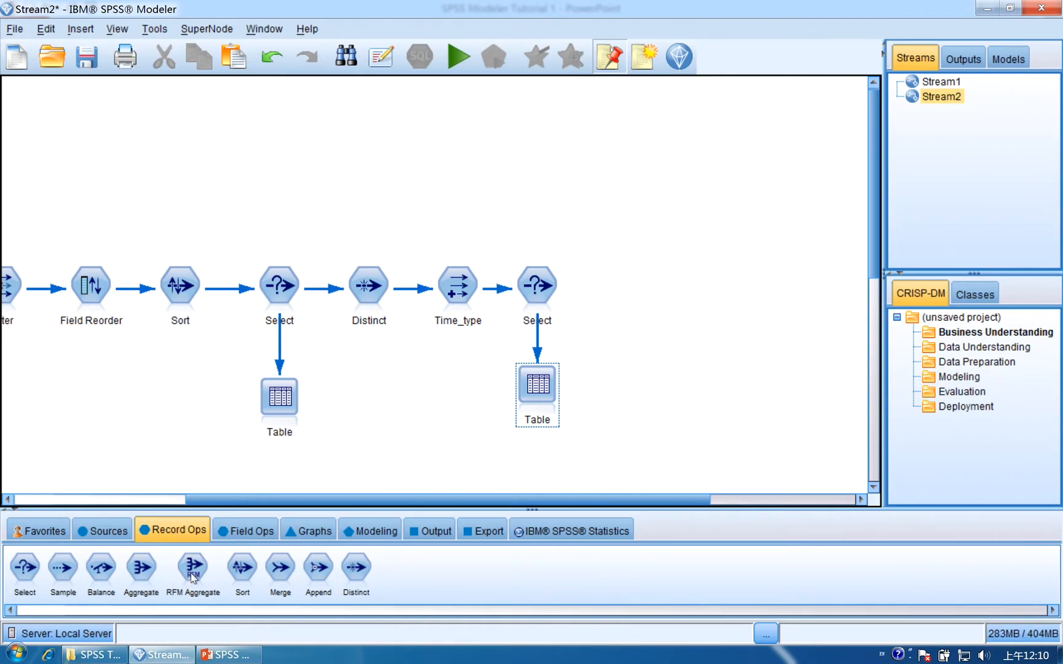
pyautogui.moveTo(192, 576); pyautogui.dragTo(630, 300)
pyautogui.rightClick(539, 288)
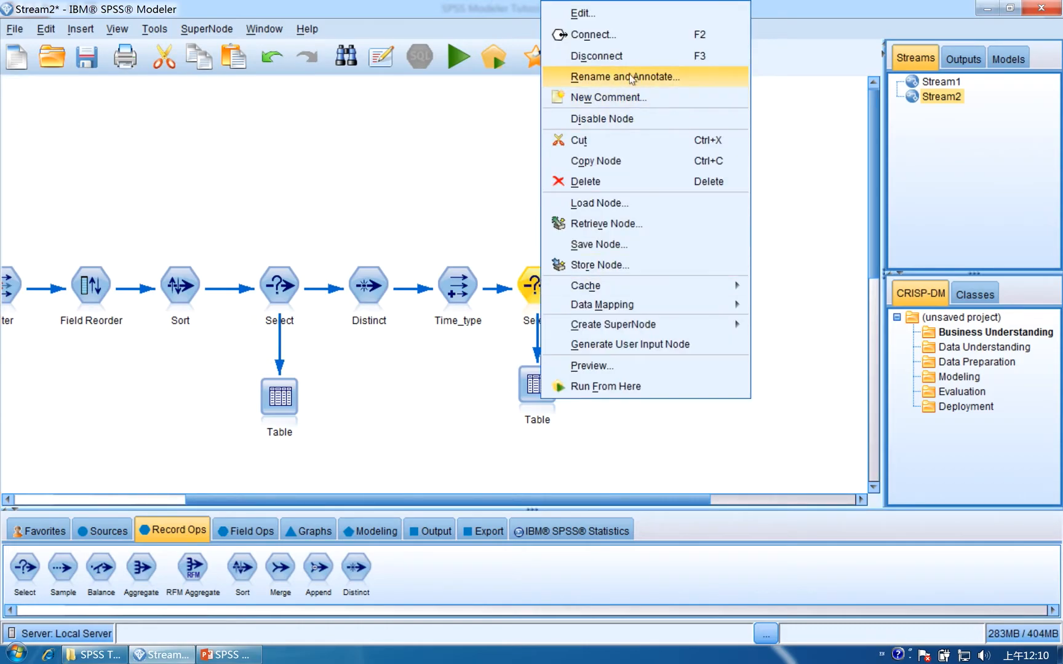
pyautogui.click(584, 34)
pyautogui.click(639, 296)
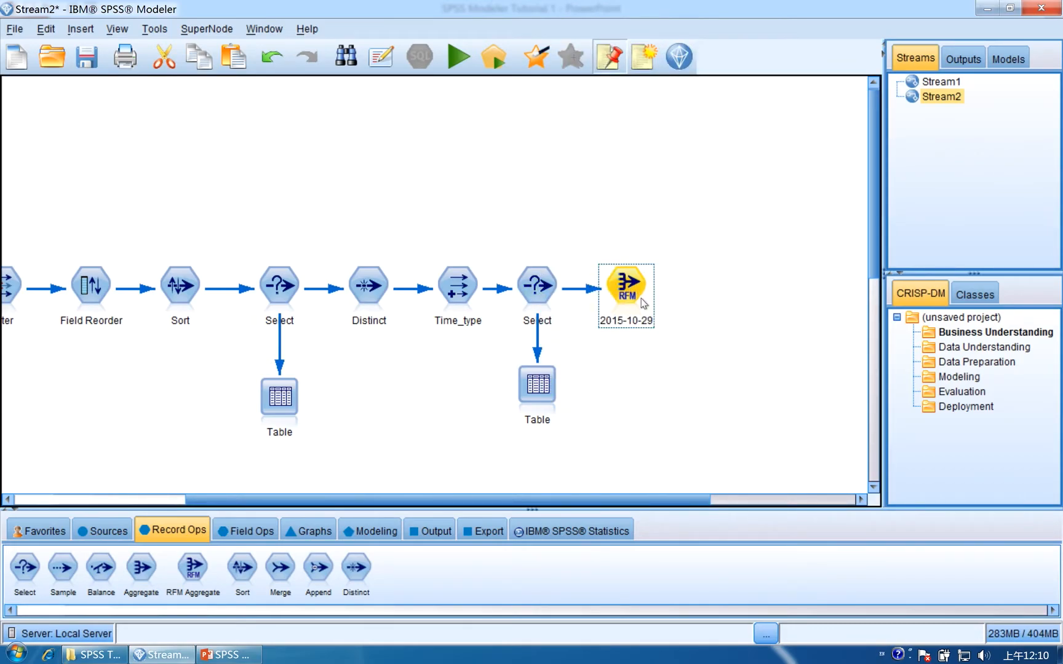
# In the RFM Aggregate node, assign Octupus as the ID, Date as the date field and NET_TOTAL as the value.
pyautogui.doubleClick(634, 293)
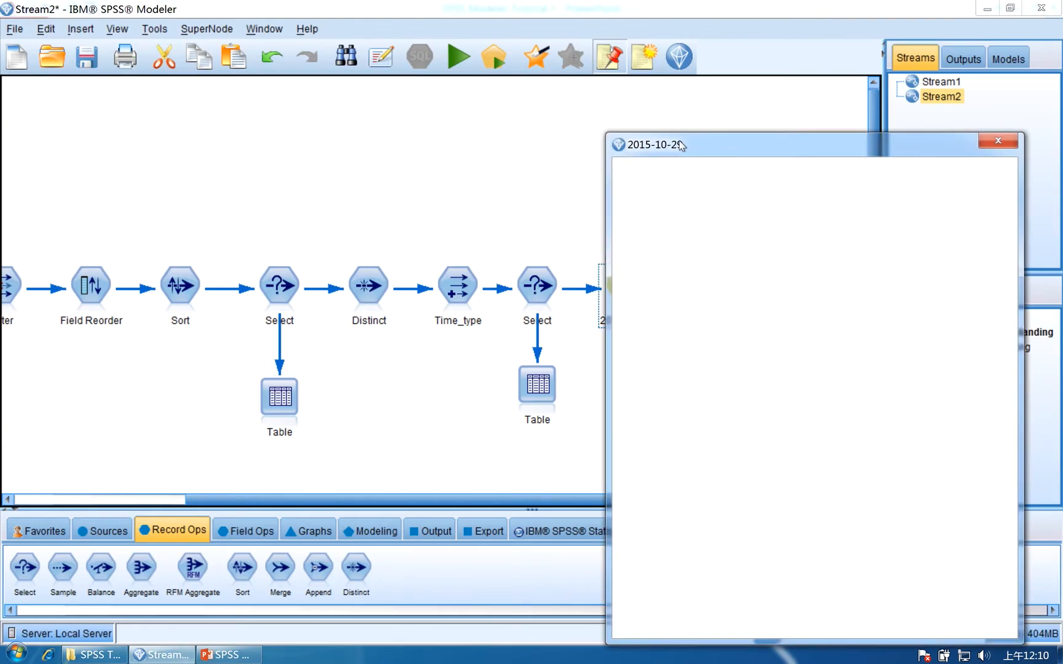
pyautogui.moveTo(684, 144); pyautogui.dragTo(456, 124)
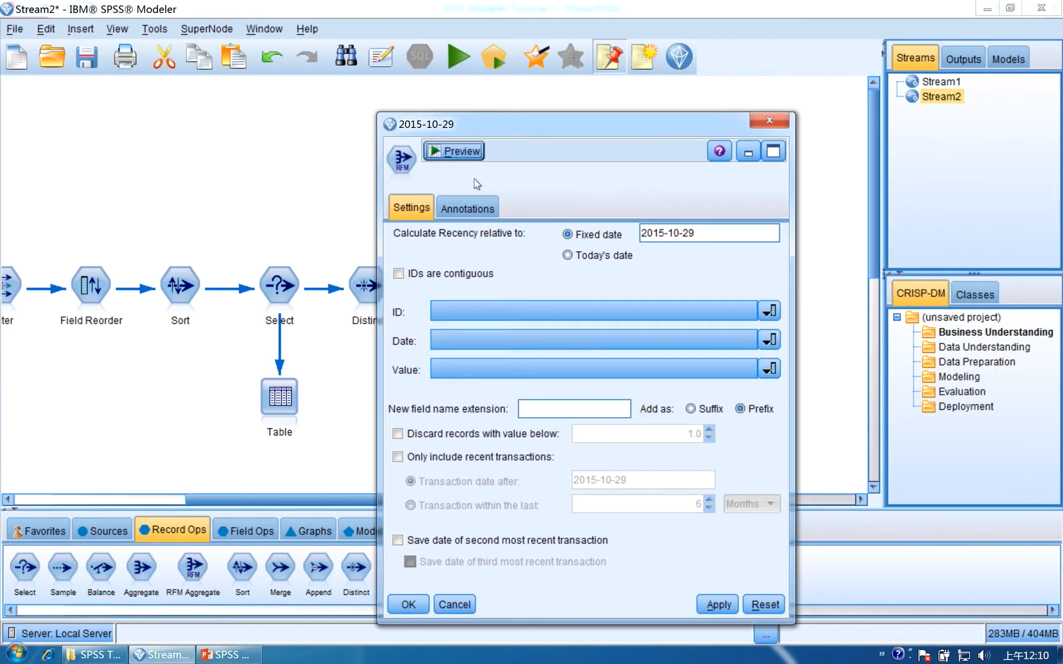
pyautogui.click(456, 311)
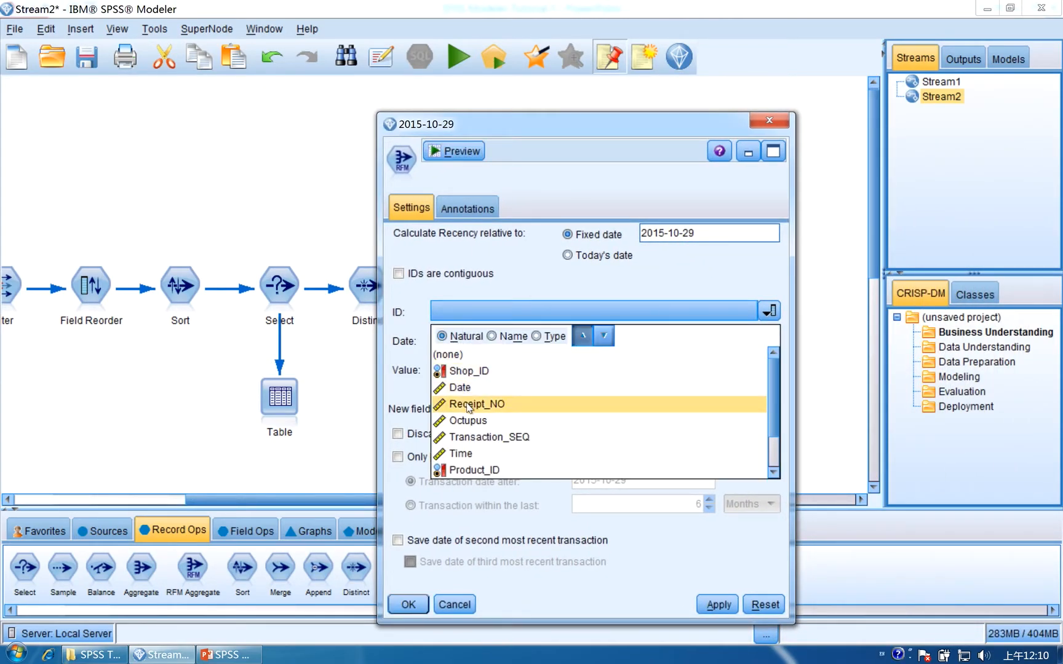
pyautogui.click(468, 421)
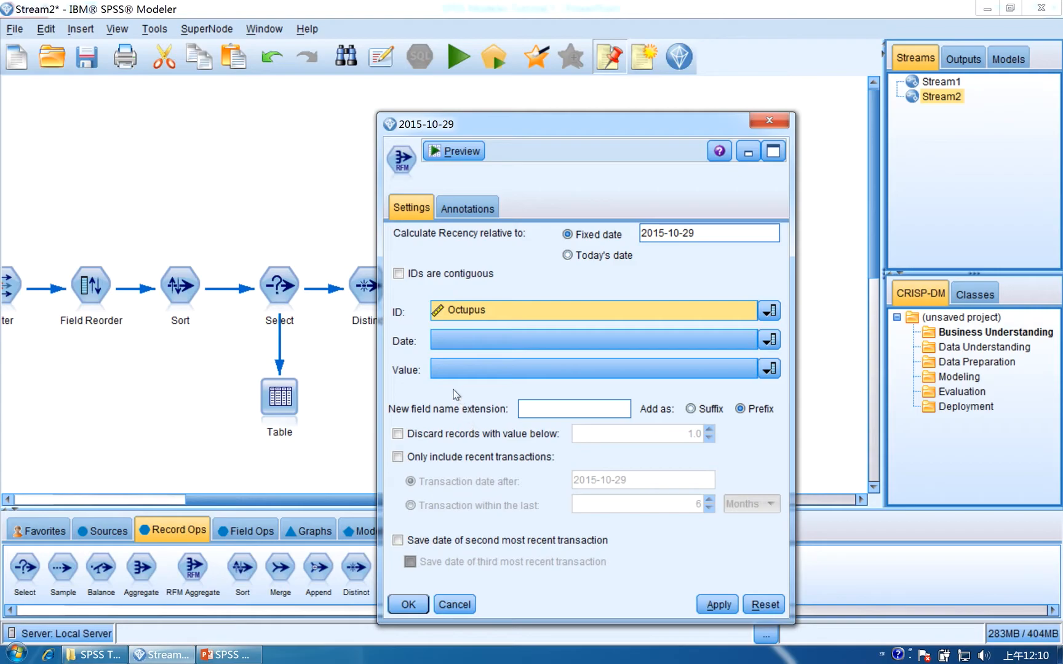
pyautogui.click(464, 345)
pyautogui.click(467, 399)
pyautogui.click(466, 370)
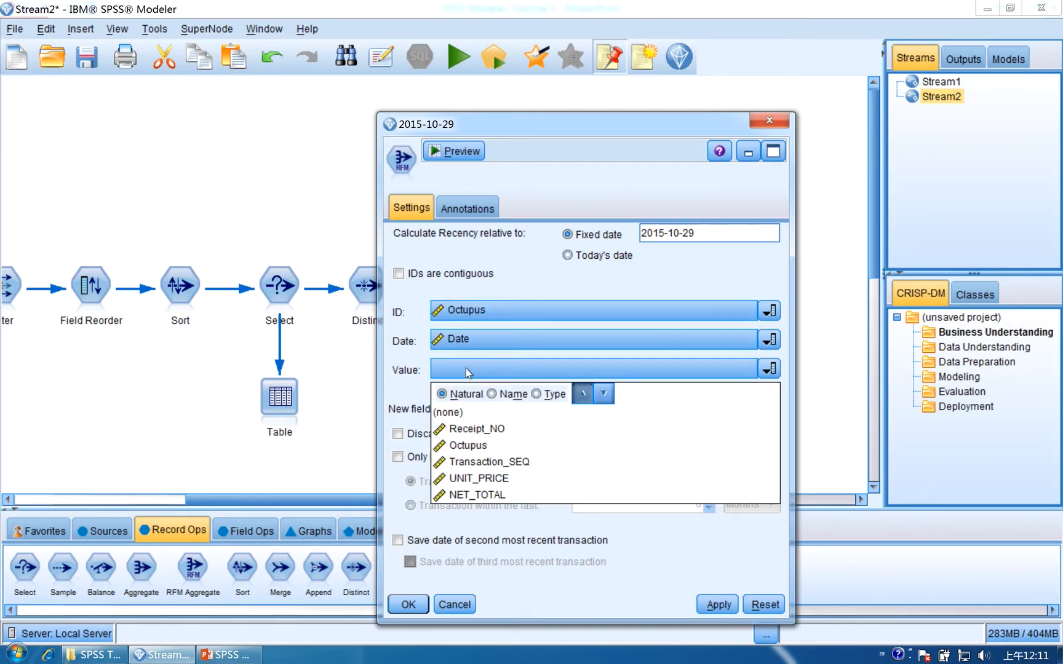
pyautogui.click(488, 496)
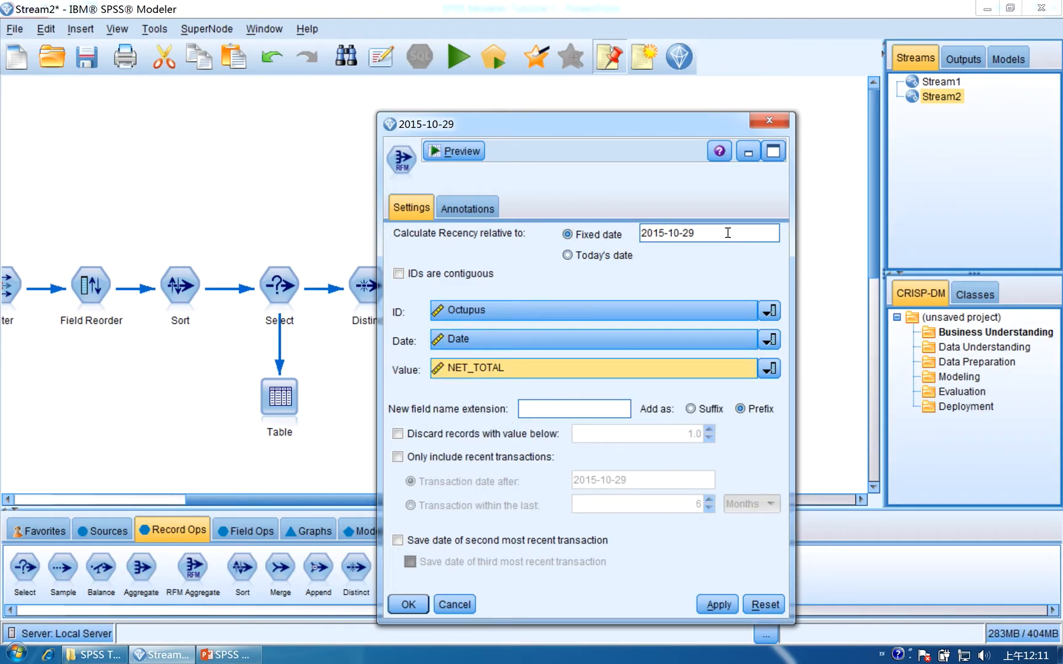
# Set the fixed date for calculating recency to 2014-08-01 and apply the RFM Aggregate settings.
pyautogui.click(727, 232)
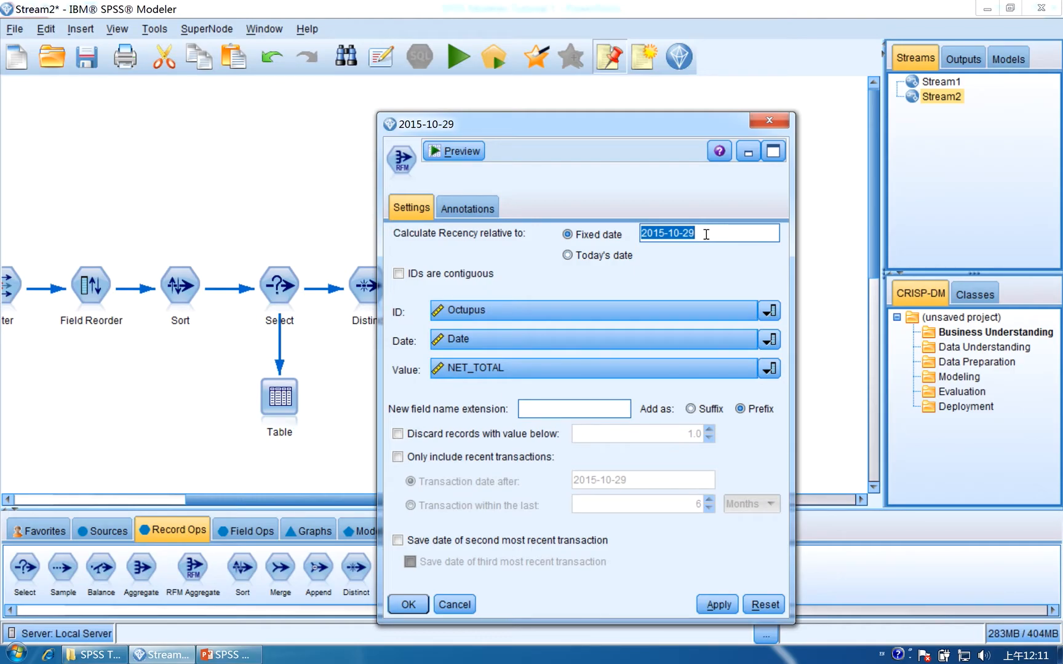
pyautogui.write('2')
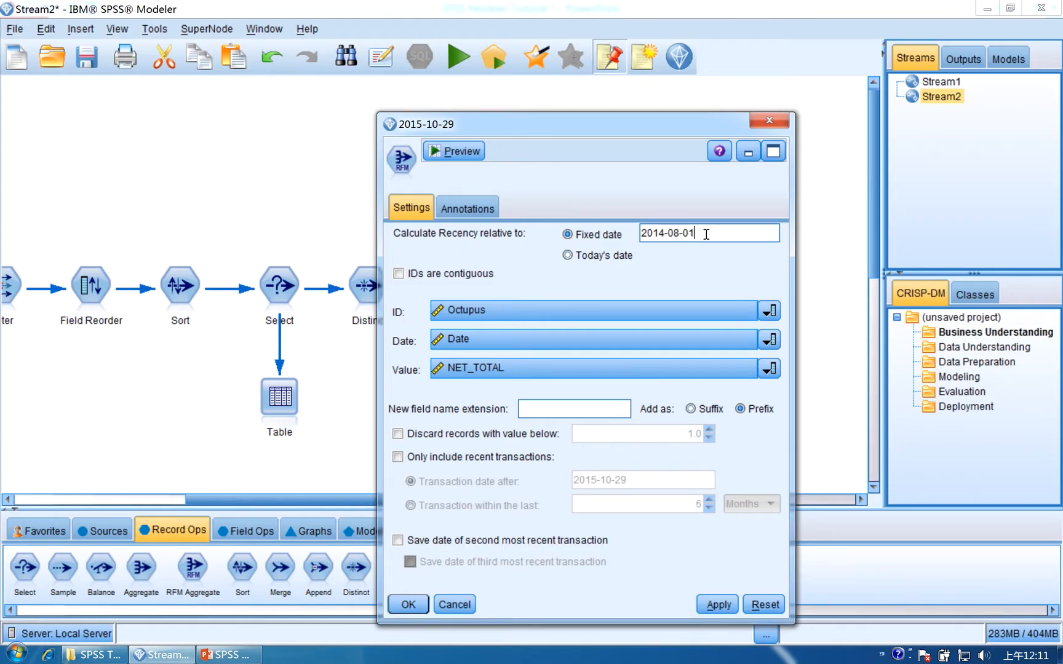
pyautogui.click(717, 605)
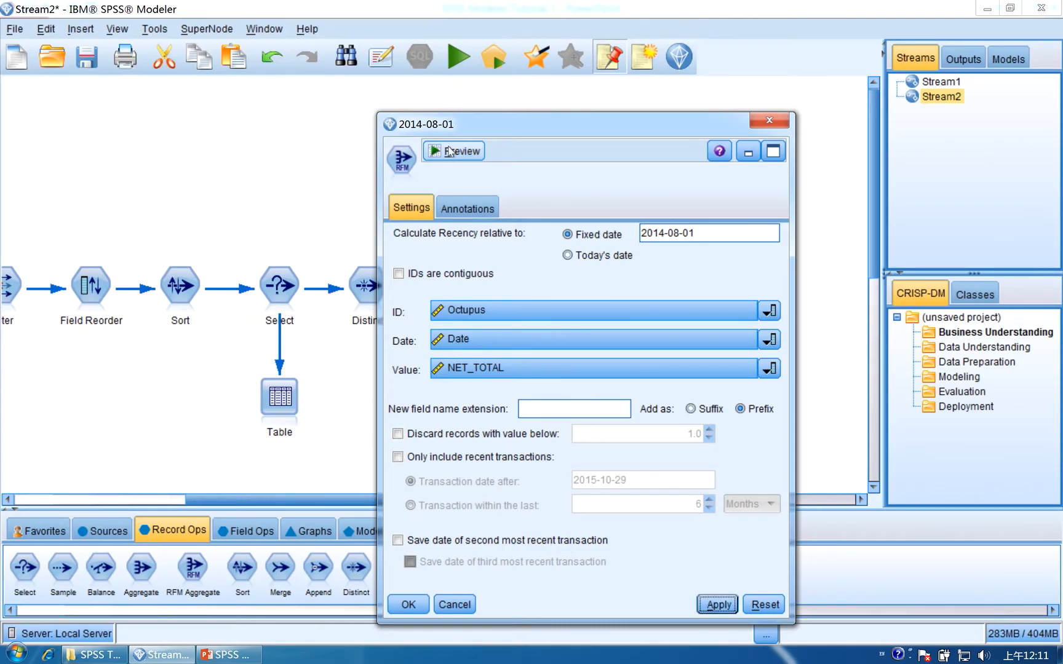
# Preview the RFM Aggregate output to examine the recency, frequency and monetary fields, and close the preview and node settings.
pyautogui.click(449, 151)
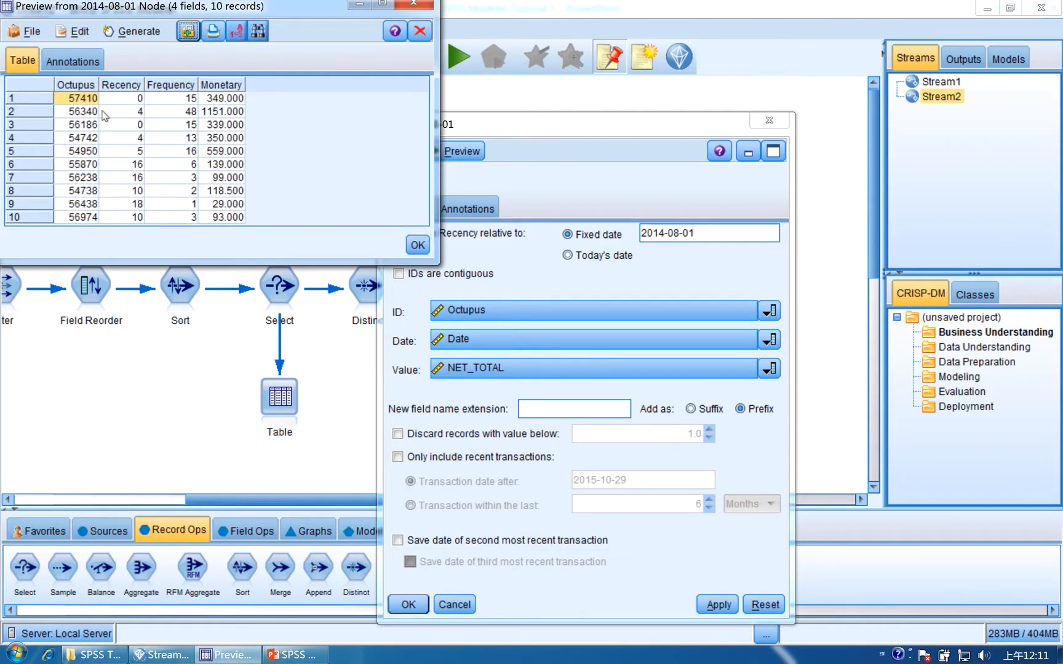
pyautogui.moveTo(145, 18); pyautogui.dragTo(448, 172)
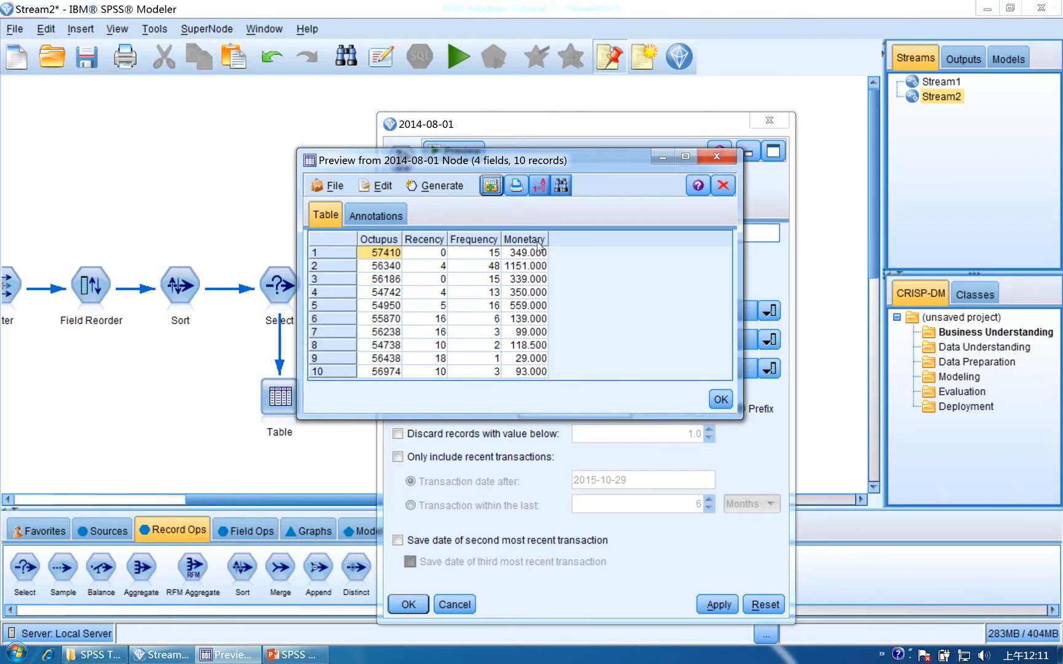
pyautogui.click(721, 401)
pyautogui.click(406, 603)
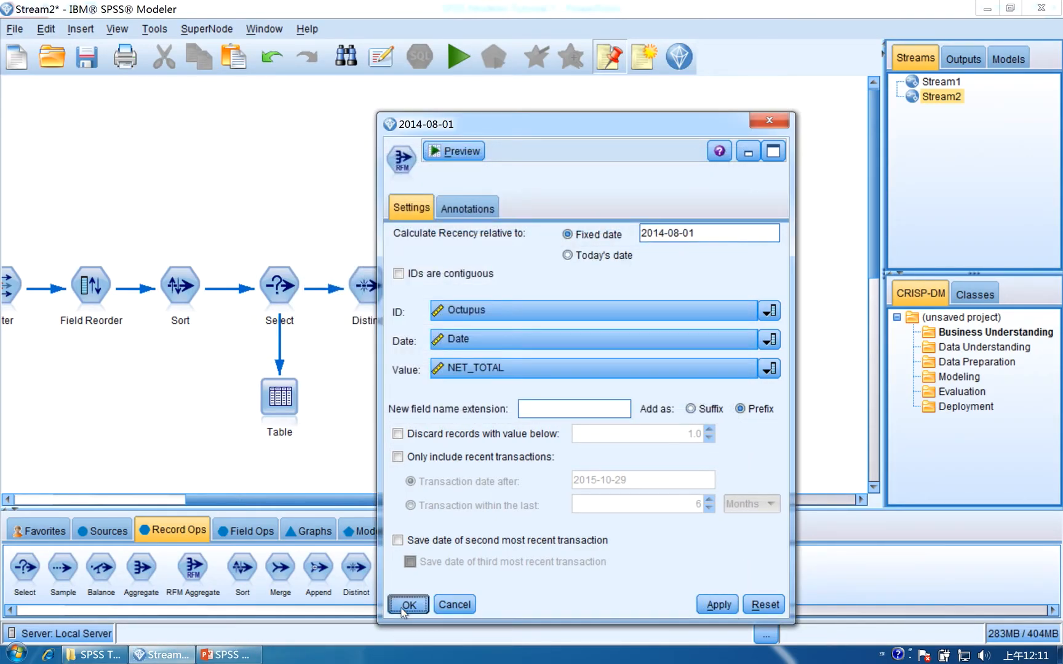
pyautogui.click(629, 309)
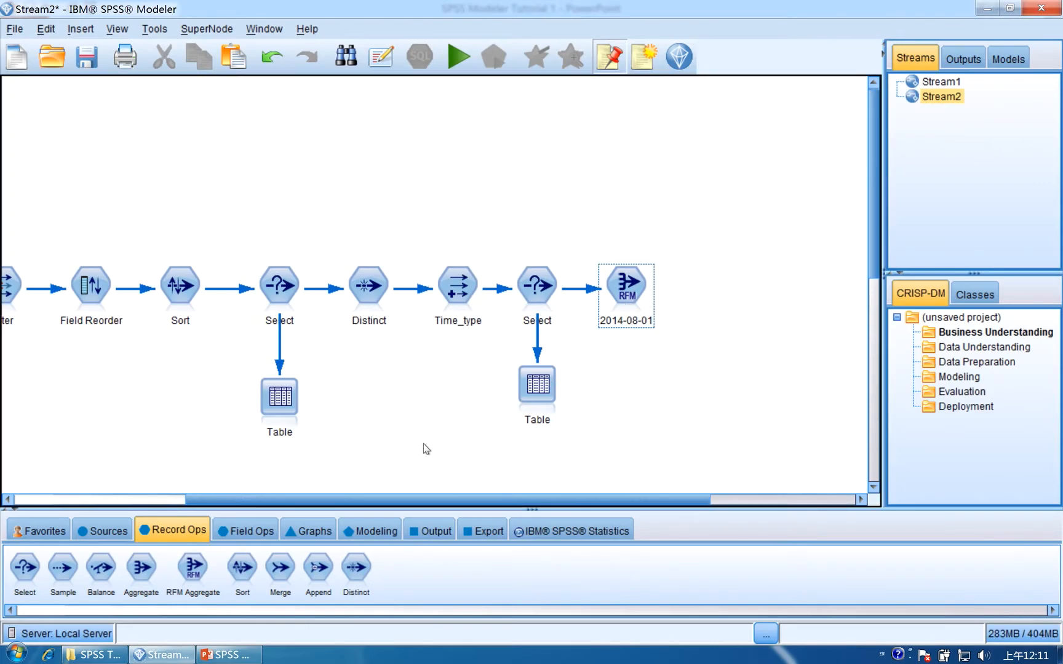
# Switch to PowerPoint to view the RFM Analysis slide, and return to SPSS Modeler.
pyautogui.click(233, 655)
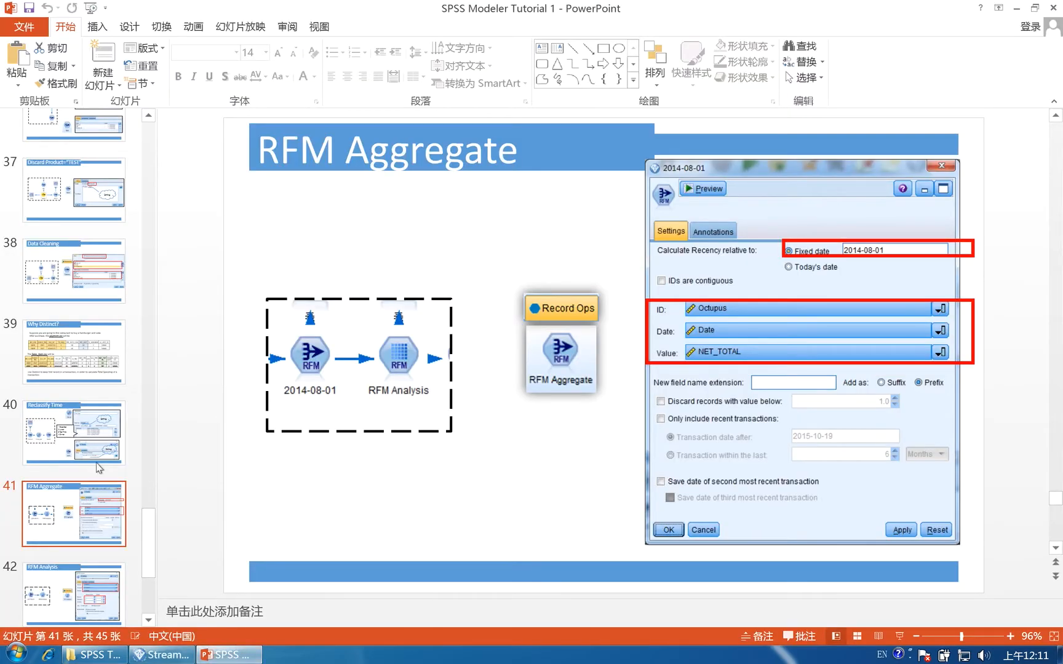
pyautogui.click(97, 591)
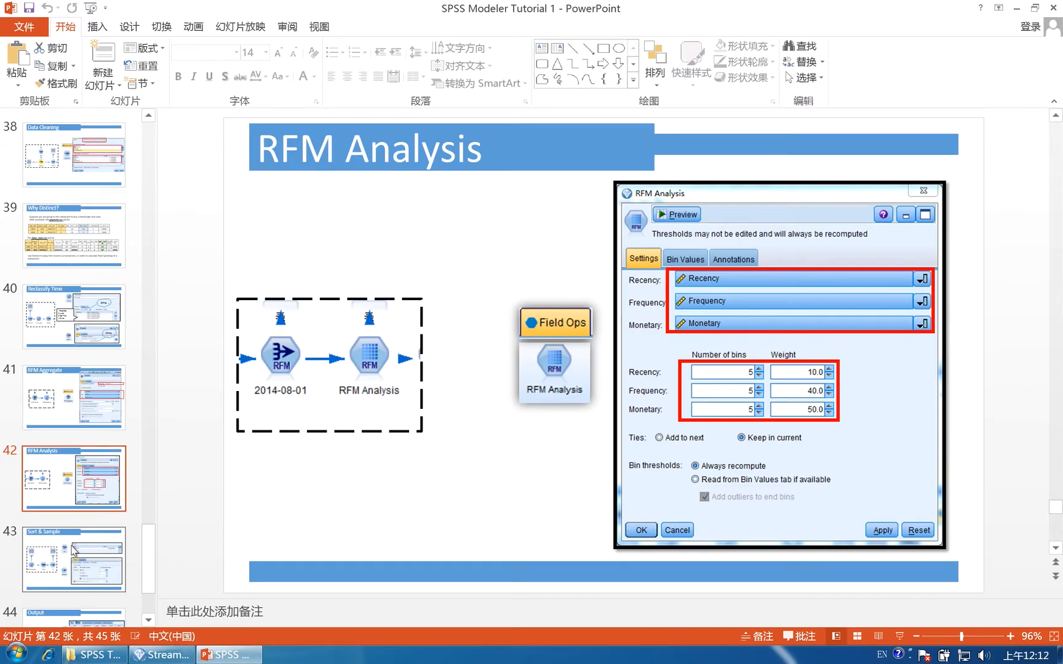
pyautogui.moveTo(150, 555); pyautogui.dragTo(156, 571)
pyautogui.click(161, 655)
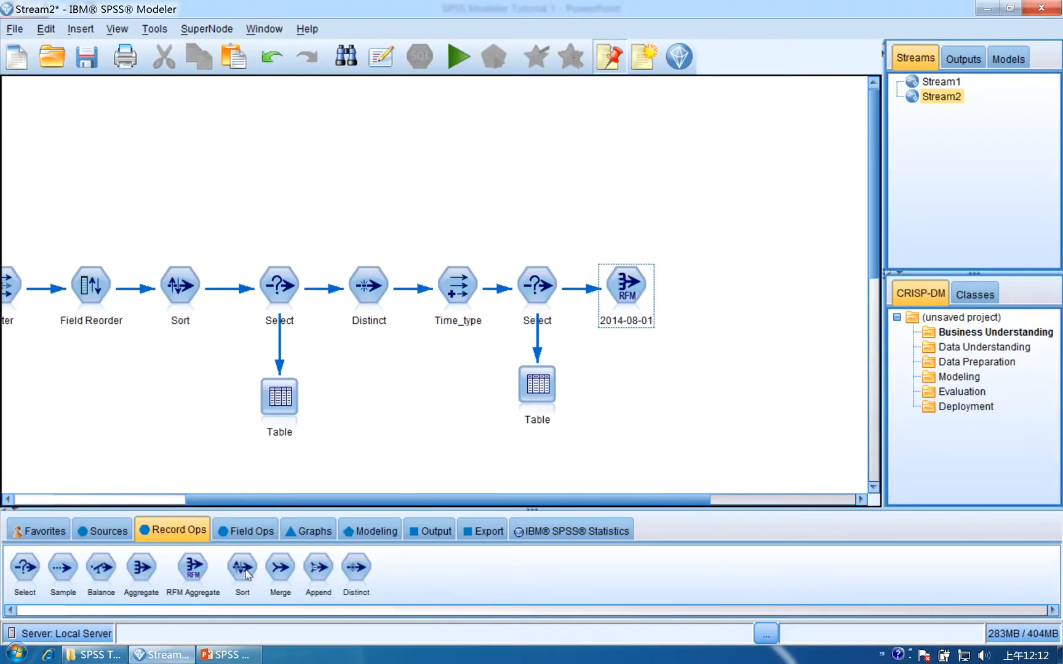
# Place an RFM Analysis node after the RFM Aggregate node and connect the RFM Aggregate node to it.
pyautogui.click(251, 535)
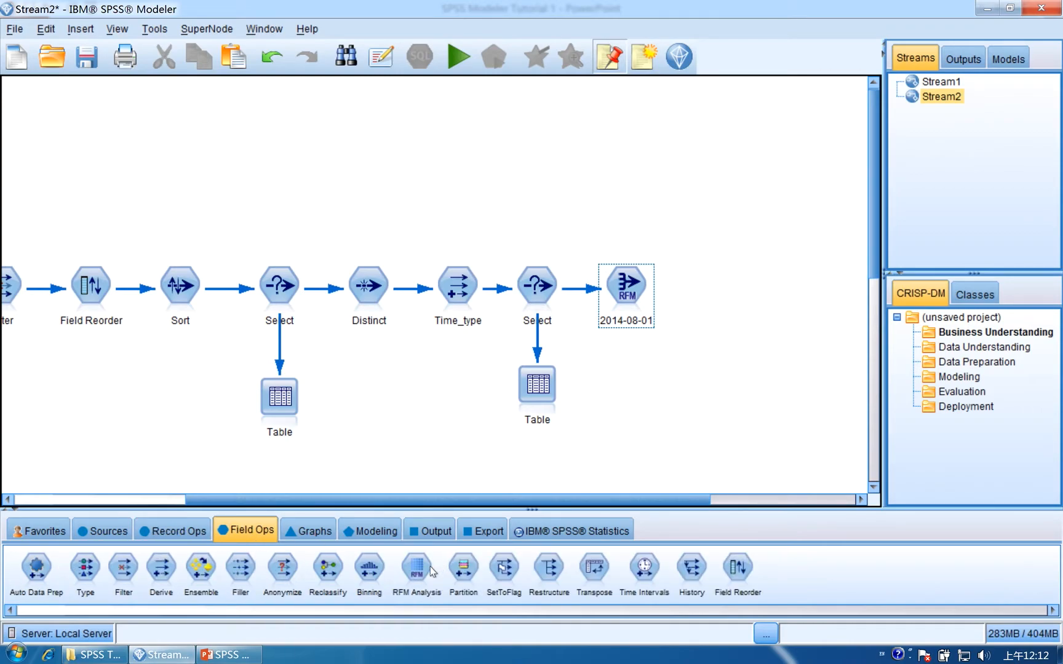
pyautogui.moveTo(422, 572); pyautogui.dragTo(702, 294)
pyautogui.rightClick(649, 290)
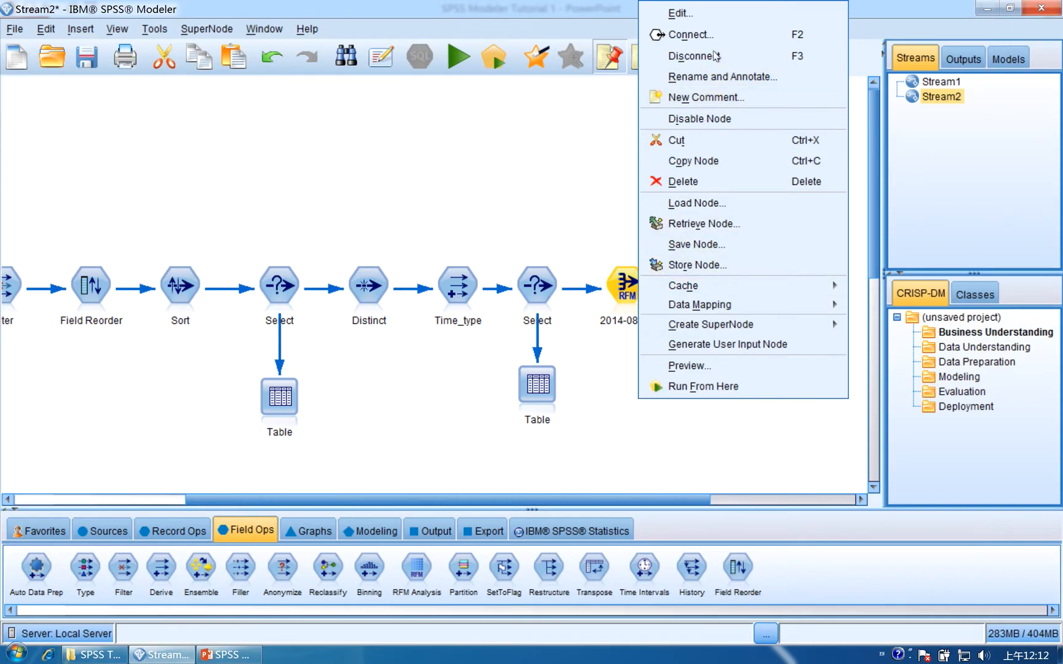
pyautogui.click(712, 35)
pyautogui.click(708, 295)
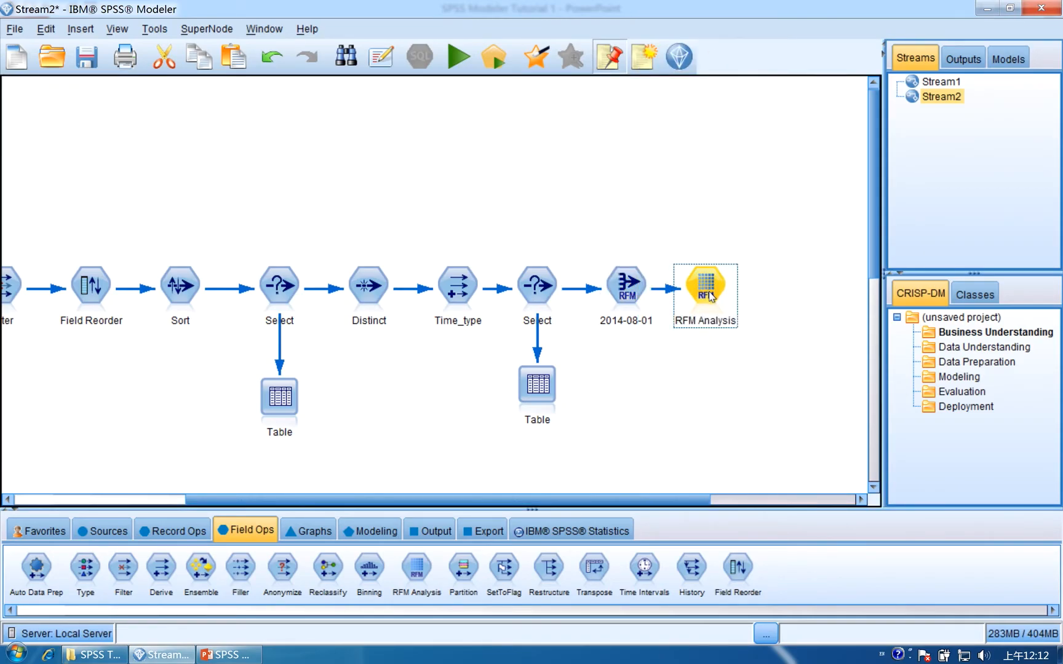
# In the RFM Analysis node, assign the Recency, Frequency and Monetary fields to their matching inputs.
pyautogui.doubleClick(708, 289)
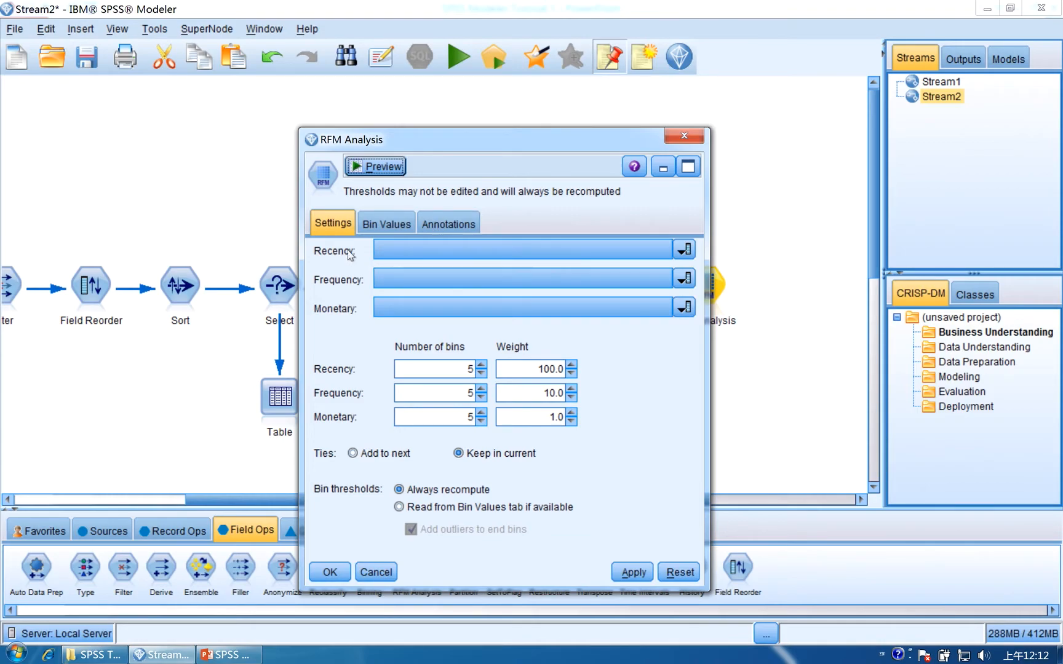
pyautogui.click(396, 249)
pyautogui.click(399, 324)
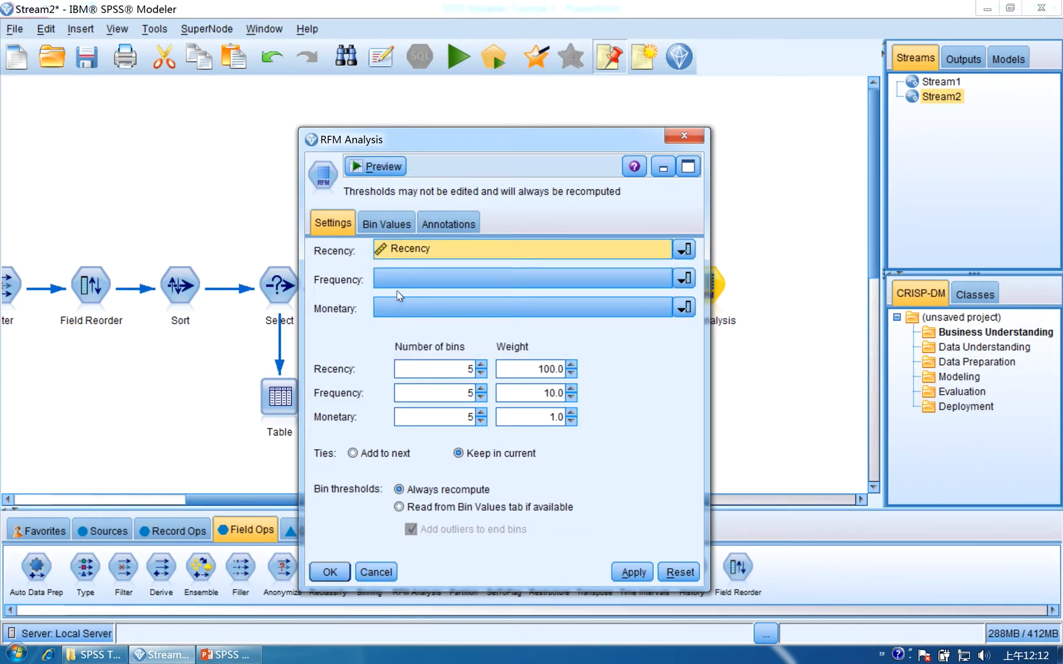
pyautogui.click(398, 284)
pyautogui.click(405, 370)
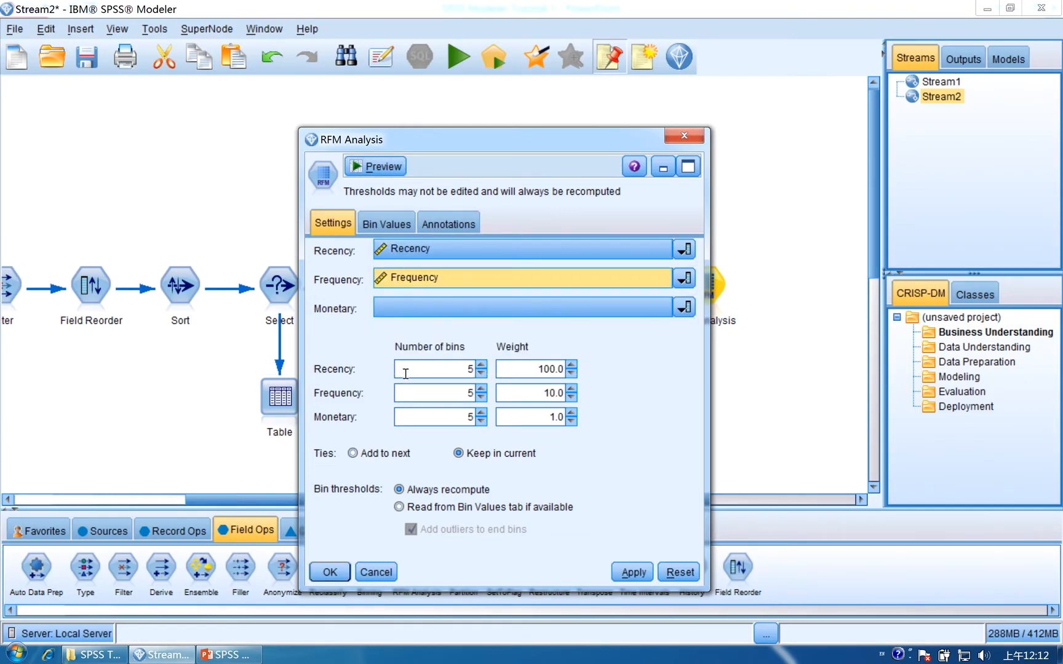
pyautogui.click(396, 310)
pyautogui.click(409, 416)
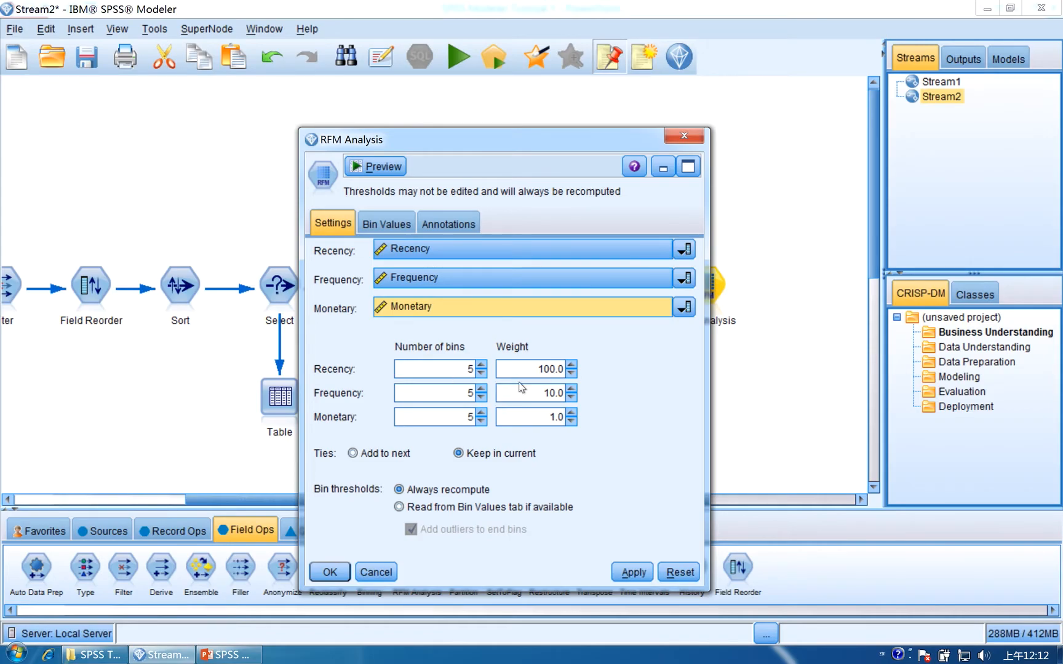
# Set the RFM Analysis weights to 10 for recency, 40 for frequency and 50 for monetary.
pyautogui.doubleClick(538, 369)
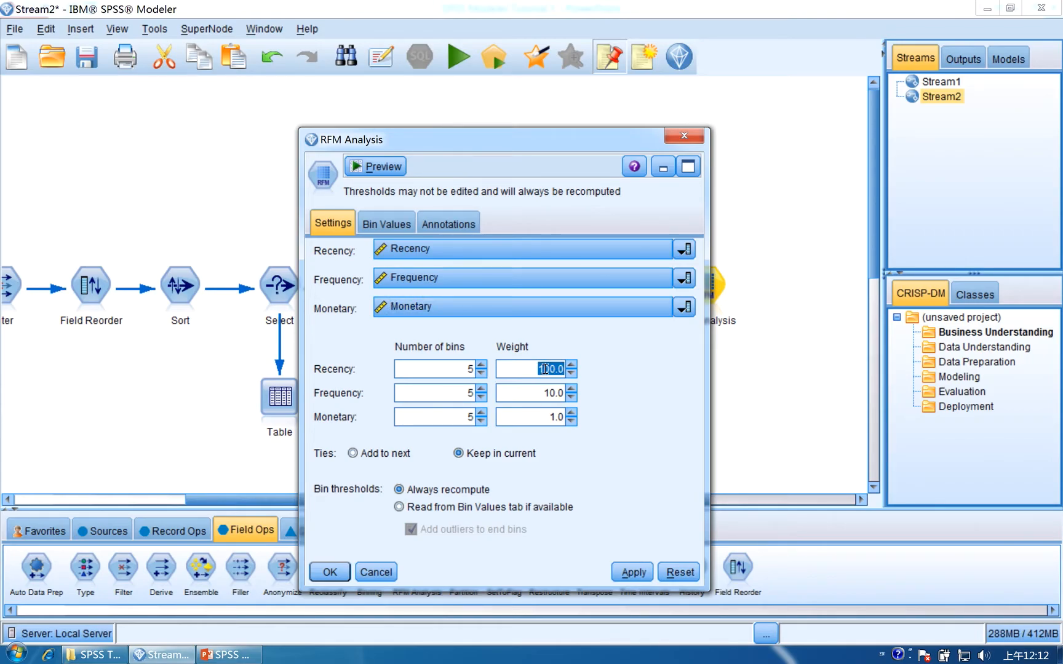
pyautogui.write('10')
pyautogui.doubleClick(557, 392)
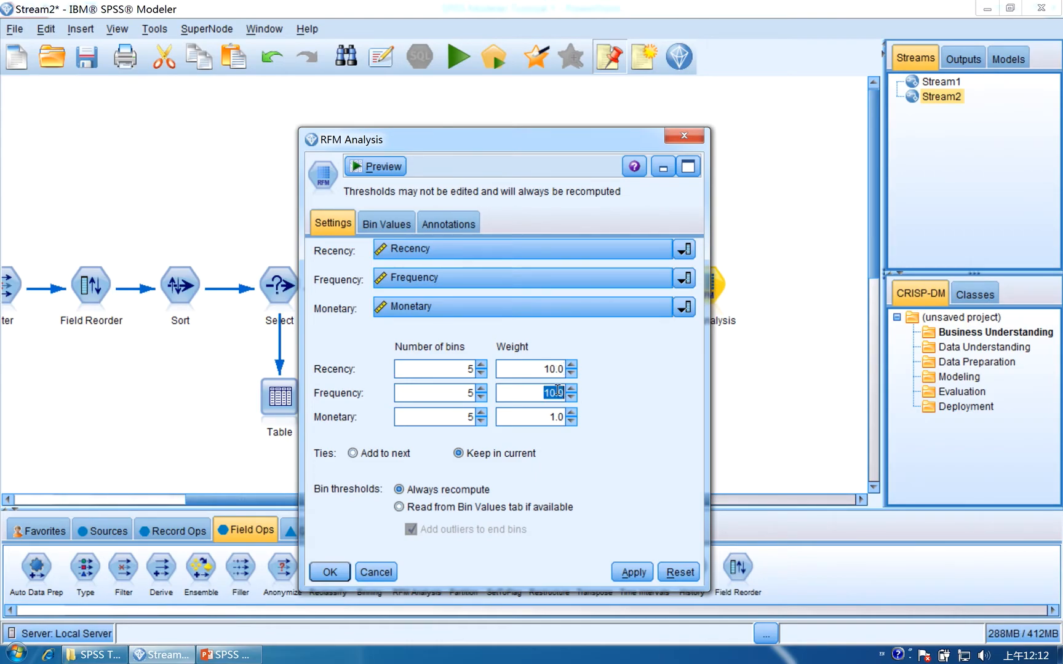
pyautogui.write('40')
pyautogui.doubleClick(551, 418)
pyautogui.write('50')
# Check the settings against the RFM Analysis slide in PowerPoint, and back in SPSS Modeler apply them and close the node.
pyautogui.click(246, 649)
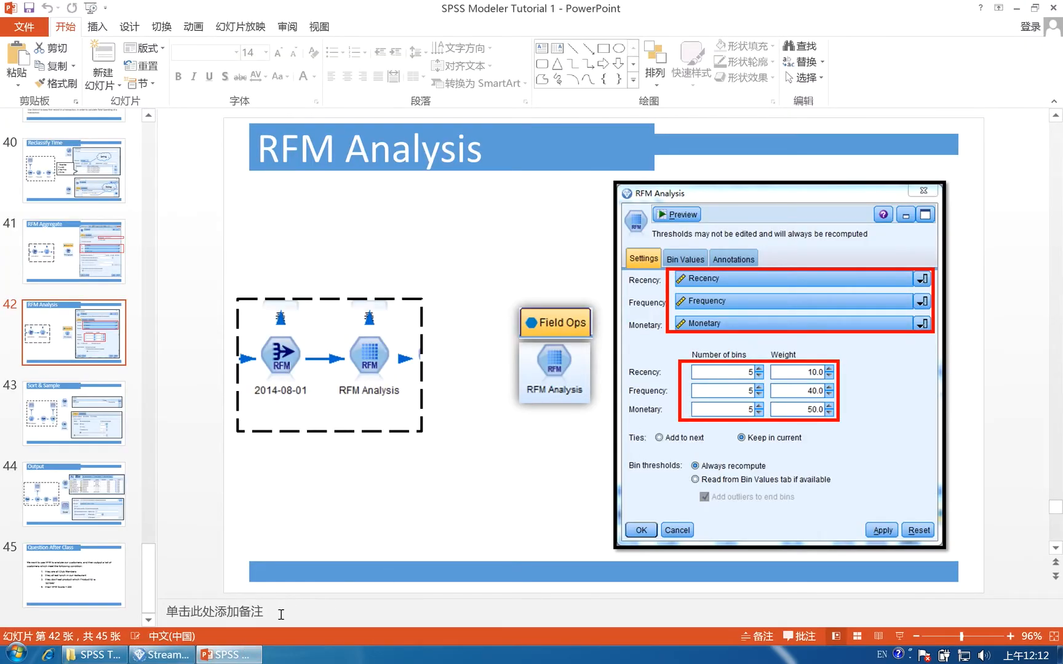
pyautogui.click(162, 654)
pyautogui.click(631, 572)
pyautogui.click(386, 574)
pyautogui.click(652, 418)
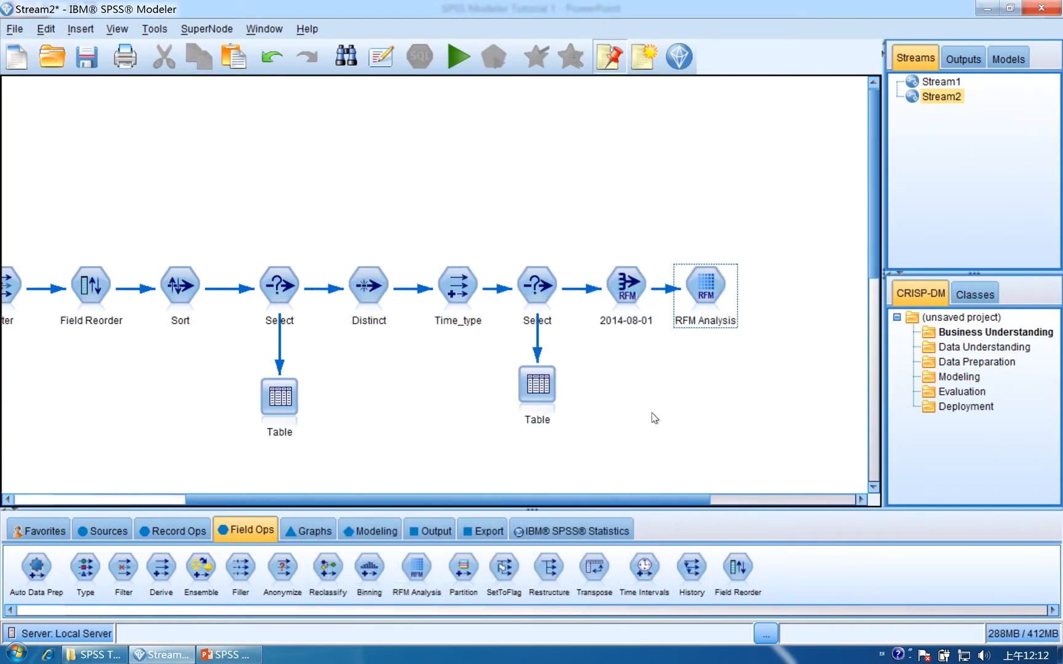
# Preview the RFM Analysis output to examine the individual scores and RFM Score, and close the preview and node settings.
pyautogui.doubleClick(713, 292)
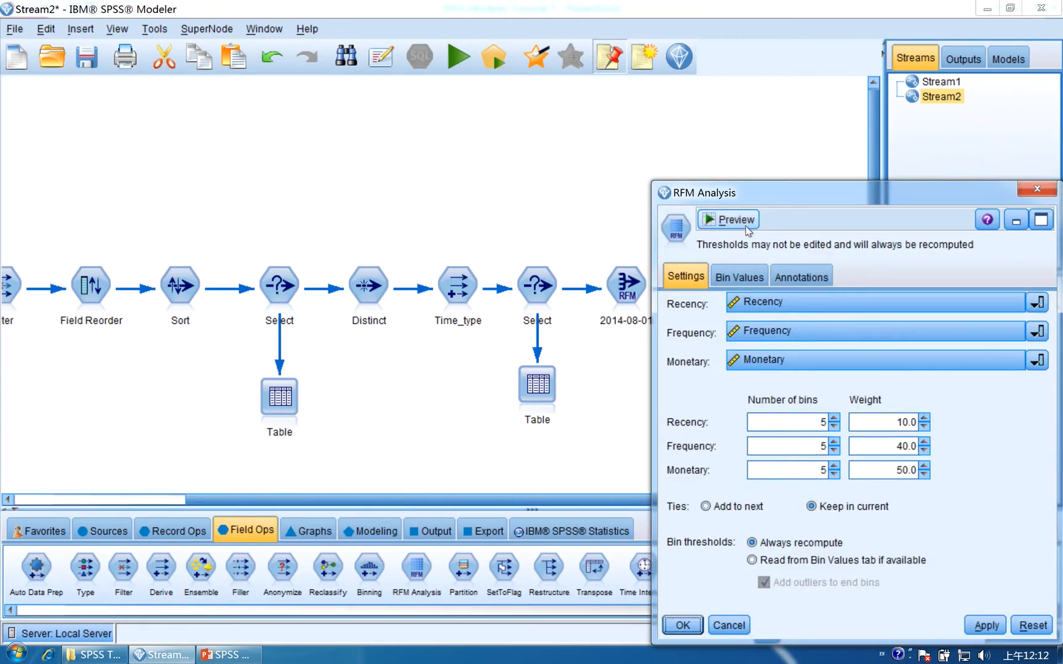
pyautogui.click(714, 223)
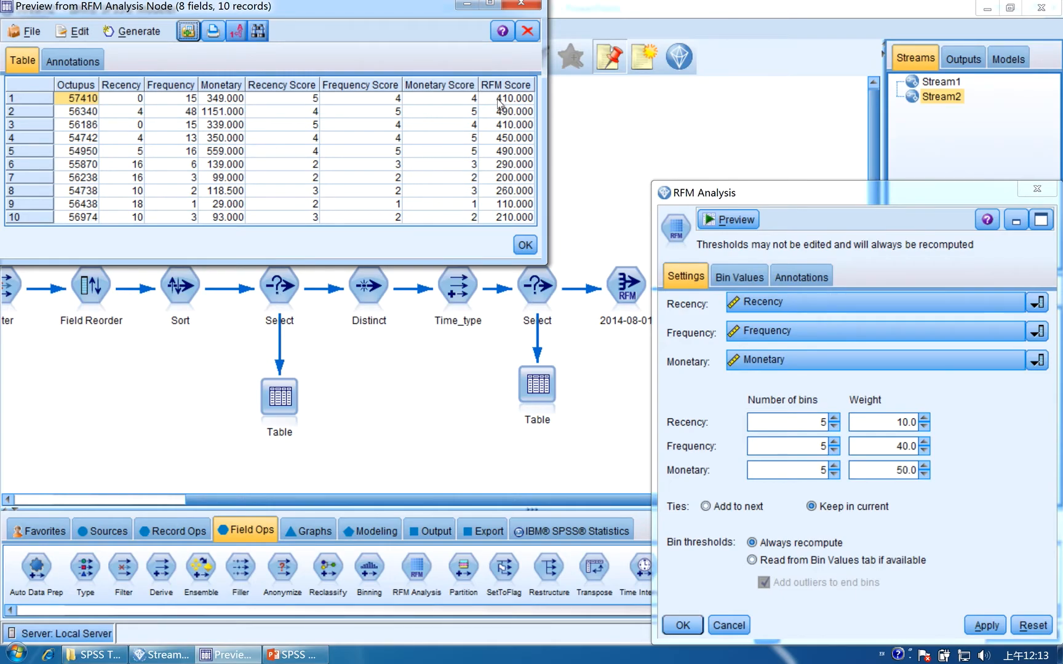
pyautogui.moveTo(433, 13); pyautogui.dragTo(549, 121)
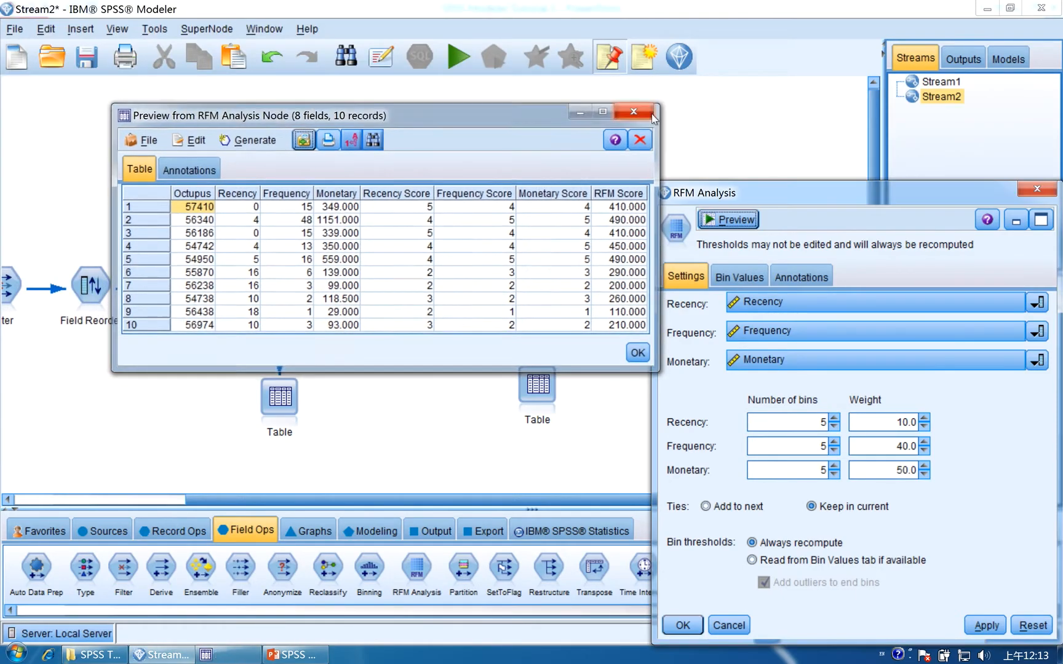
pyautogui.click(648, 115)
pyautogui.moveTo(836, 187); pyautogui.dragTo(634, 187)
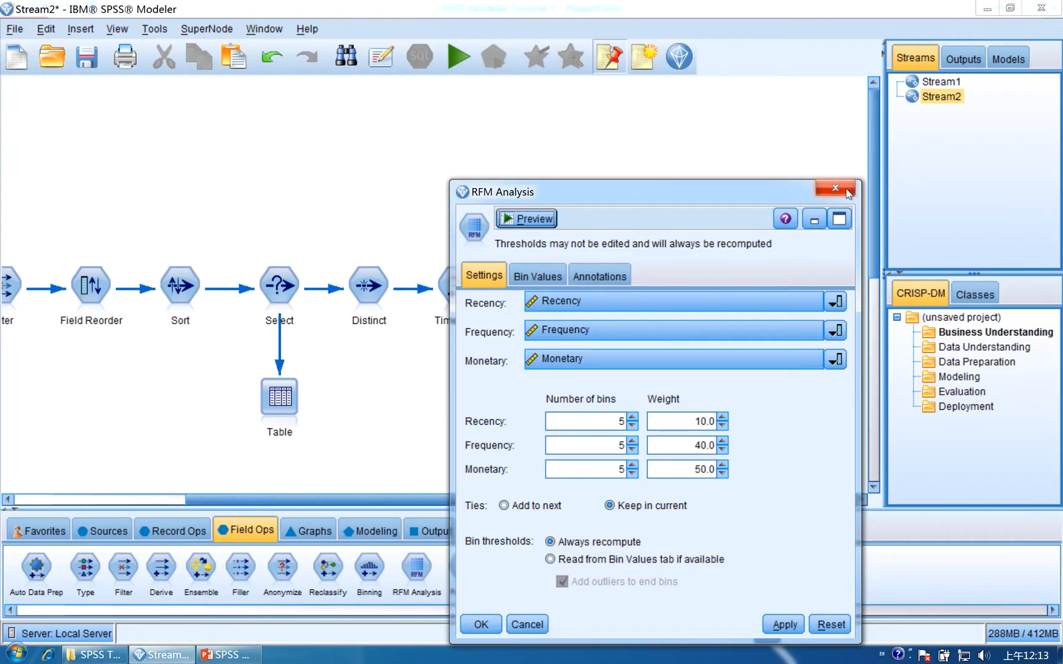
pyautogui.click(846, 191)
# Switch to PowerPoint to review the Sort & Sample slide, and return to the stream in SPSS Modeler.
pyautogui.hscroll(5, 663, 504)
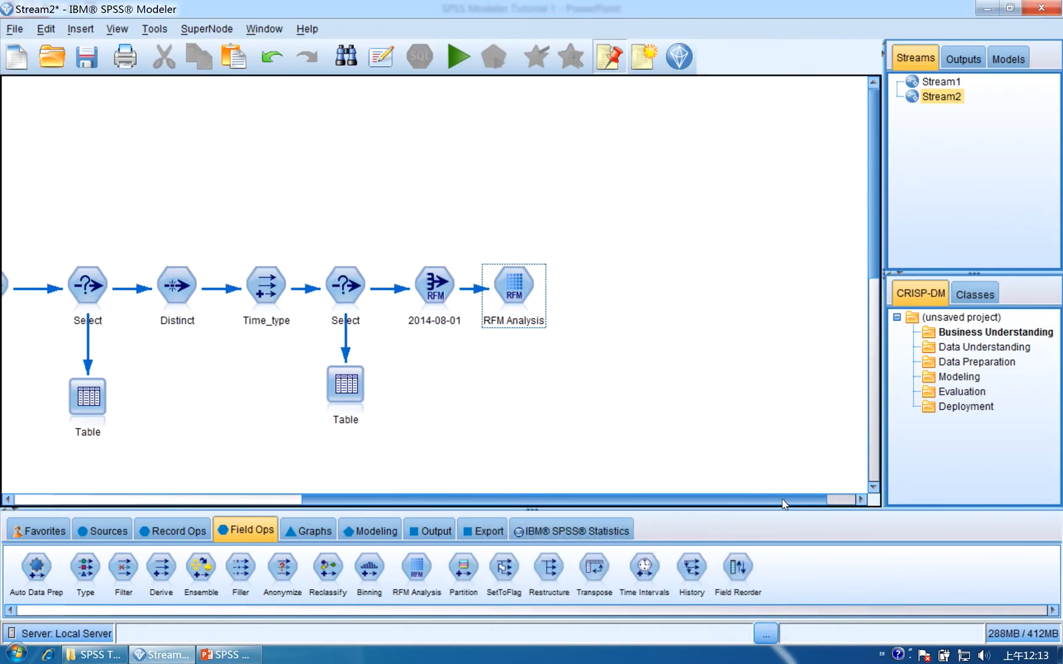
pyautogui.click(227, 654)
pyautogui.click(94, 440)
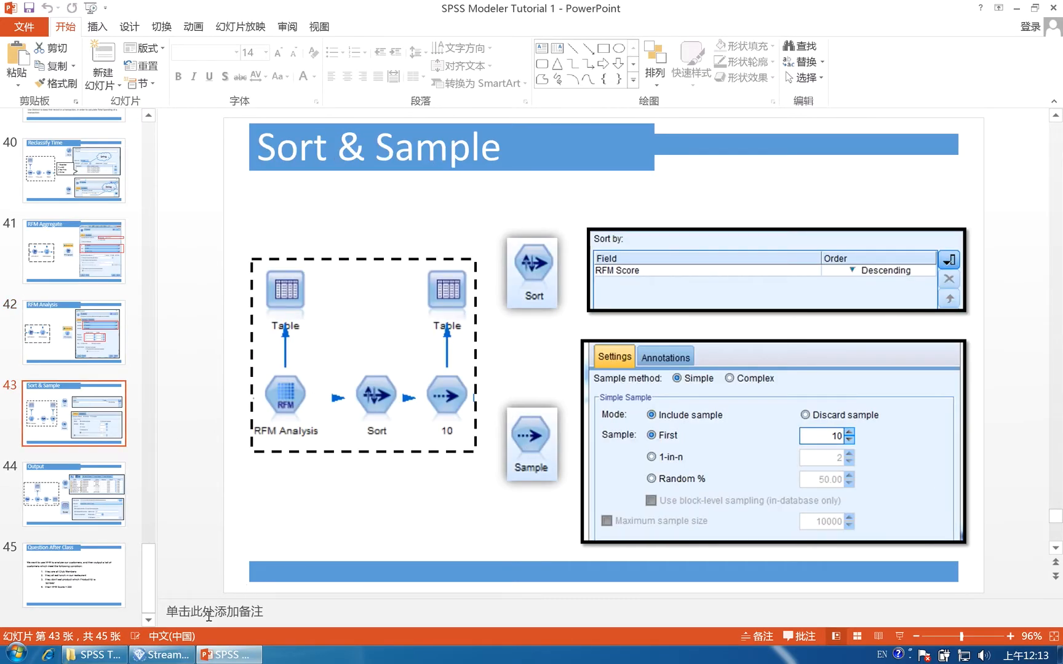
pyautogui.click(184, 654)
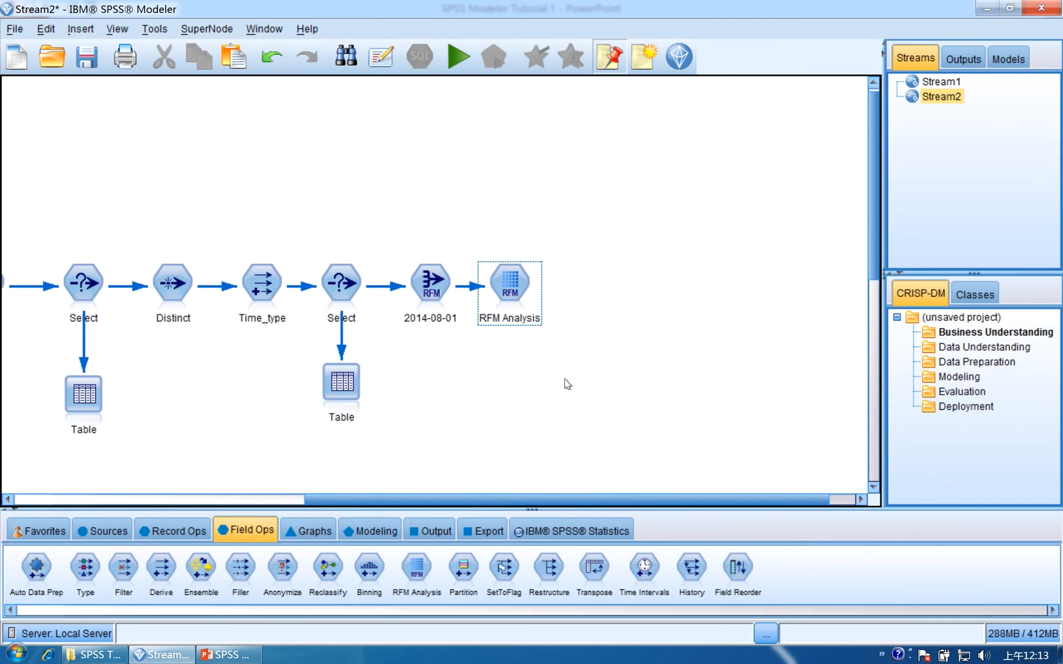
# Add a Sort node to the stream and connect the RFM Analysis node to it.
pyautogui.click(199, 538)
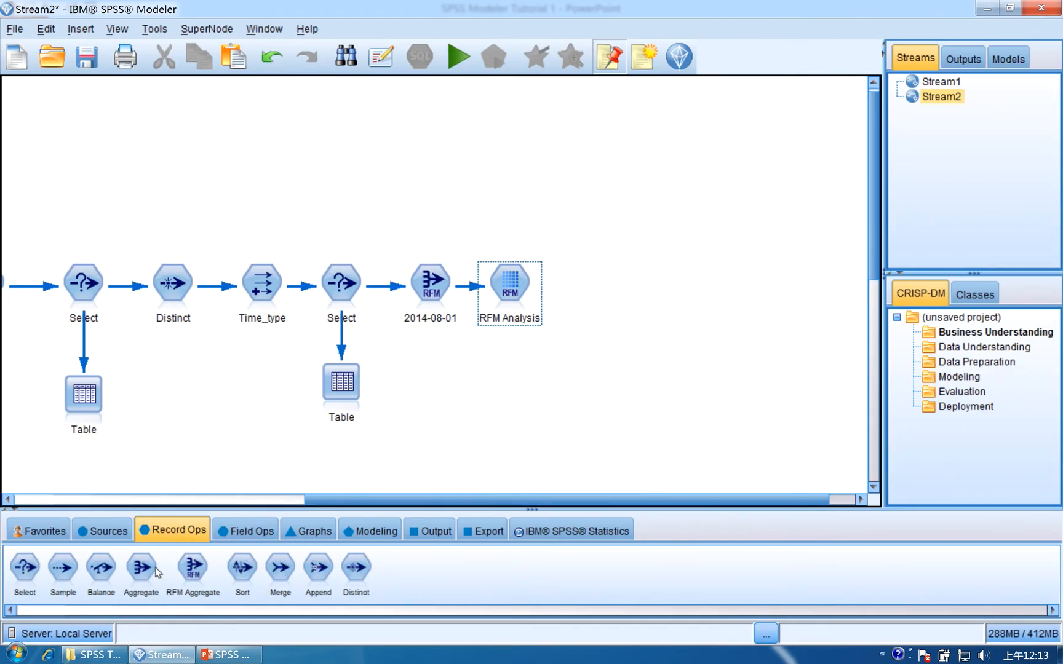
pyautogui.moveTo(239, 567); pyautogui.dragTo(608, 285)
pyautogui.moveTo(520, 287); pyautogui.dragTo(618, 284)
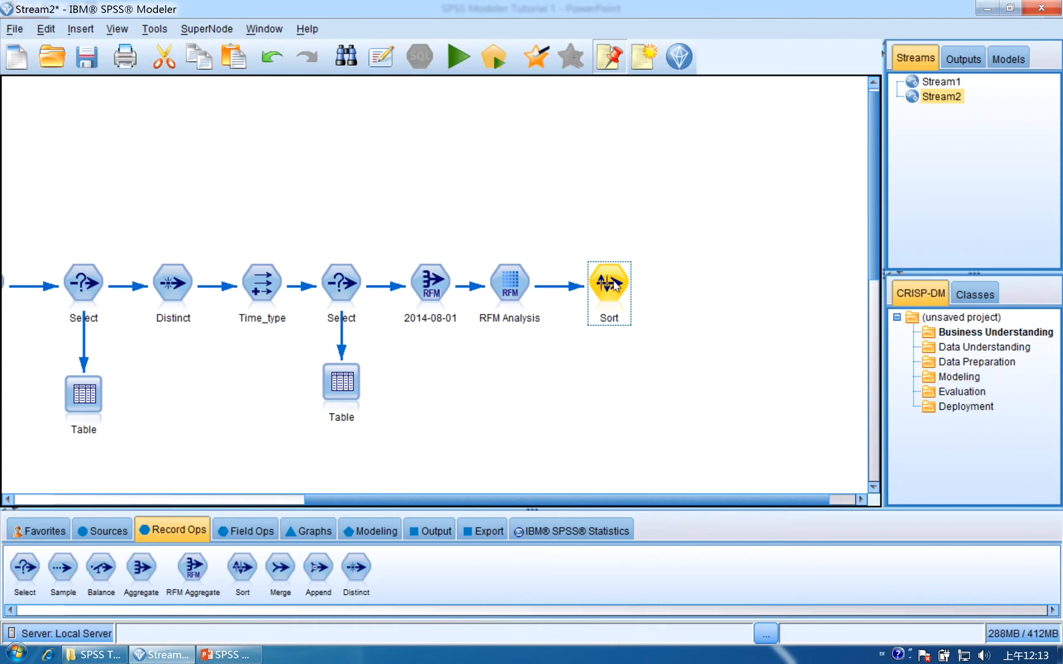
# Configure the Sort node to sort by RFM Score in descending order, and apply the settings.
pyautogui.doubleClick(615, 284)
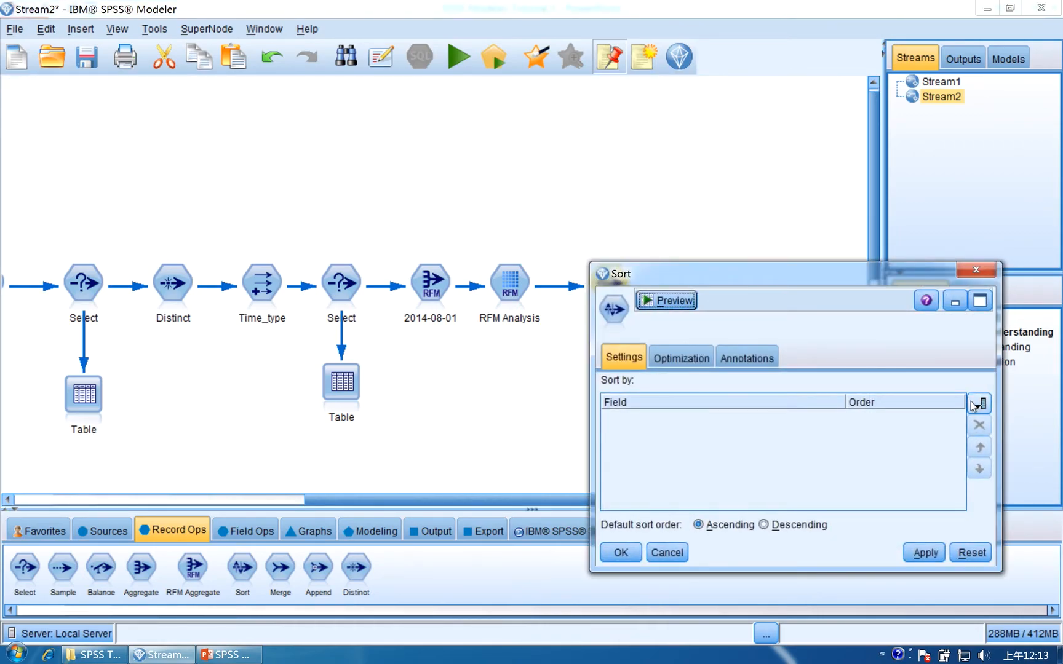
pyautogui.click(976, 405)
pyautogui.scroll(-1, 800, 470)
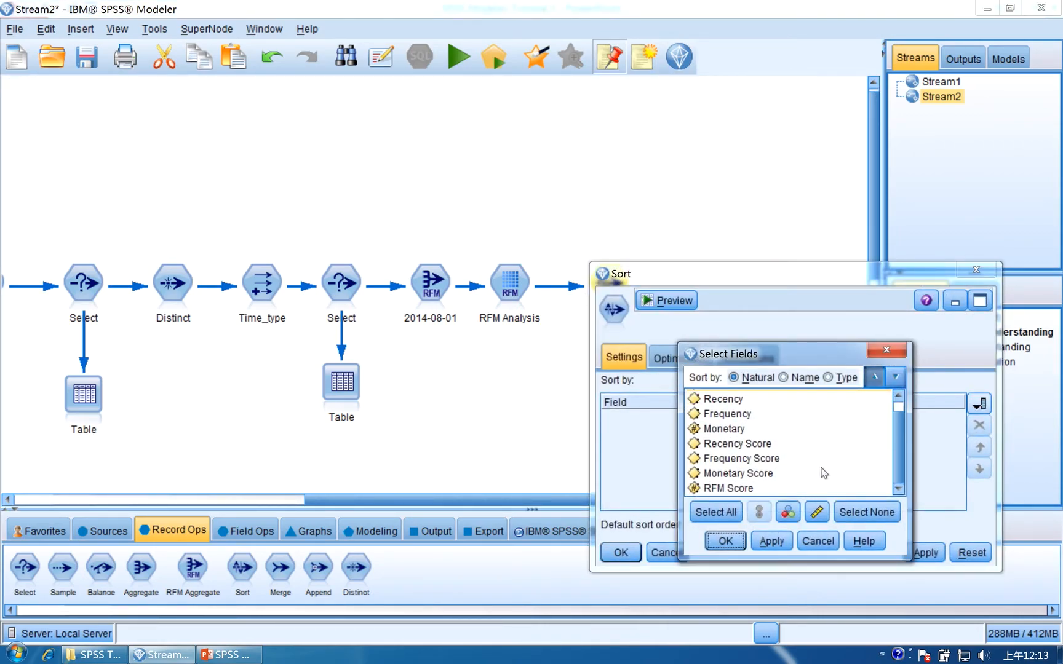
pyautogui.doubleClick(784, 490)
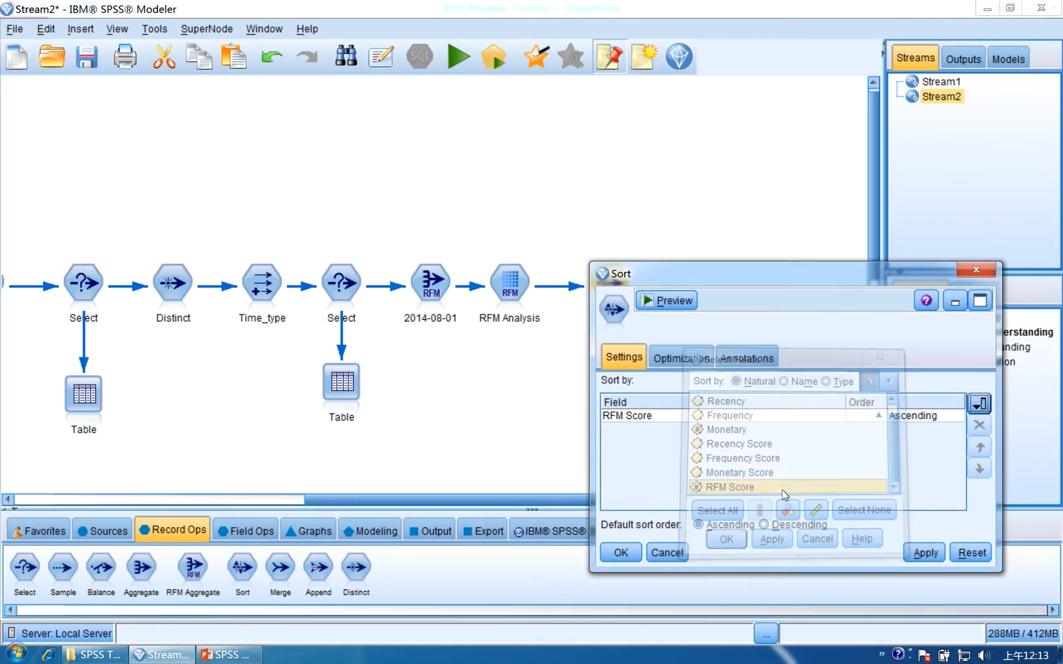
pyautogui.click(883, 420)
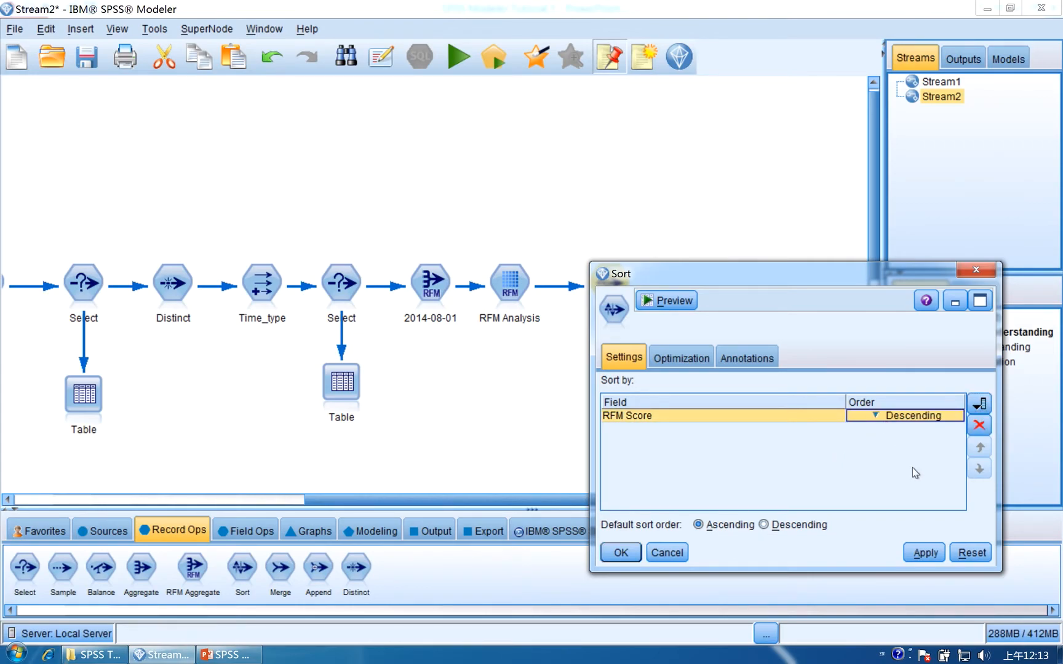
pyautogui.click(925, 553)
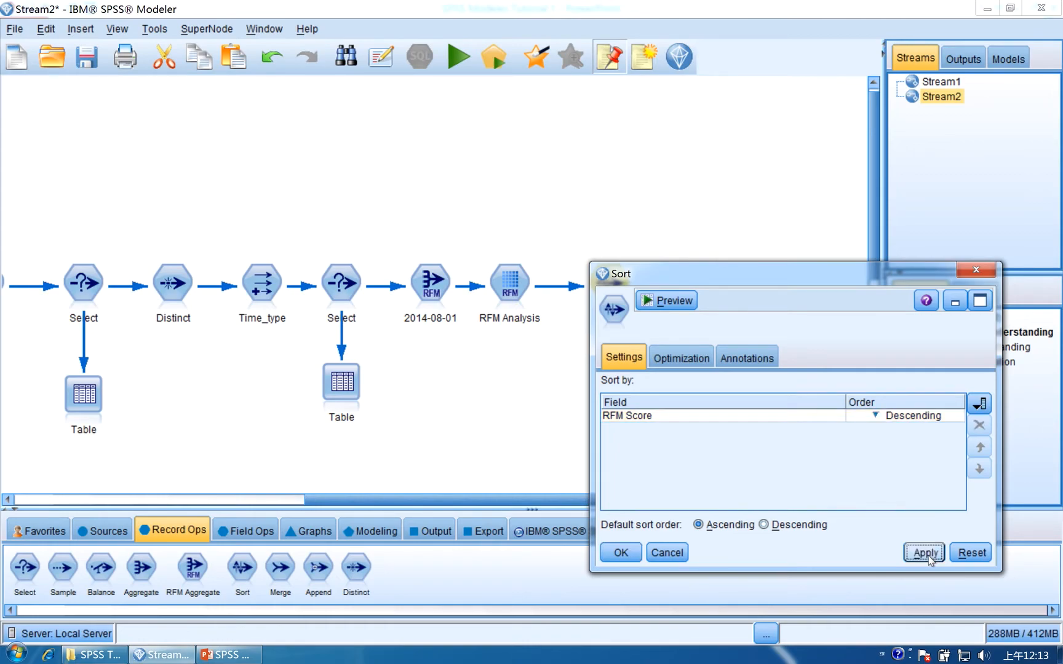
pyautogui.click(621, 553)
pyautogui.click(594, 381)
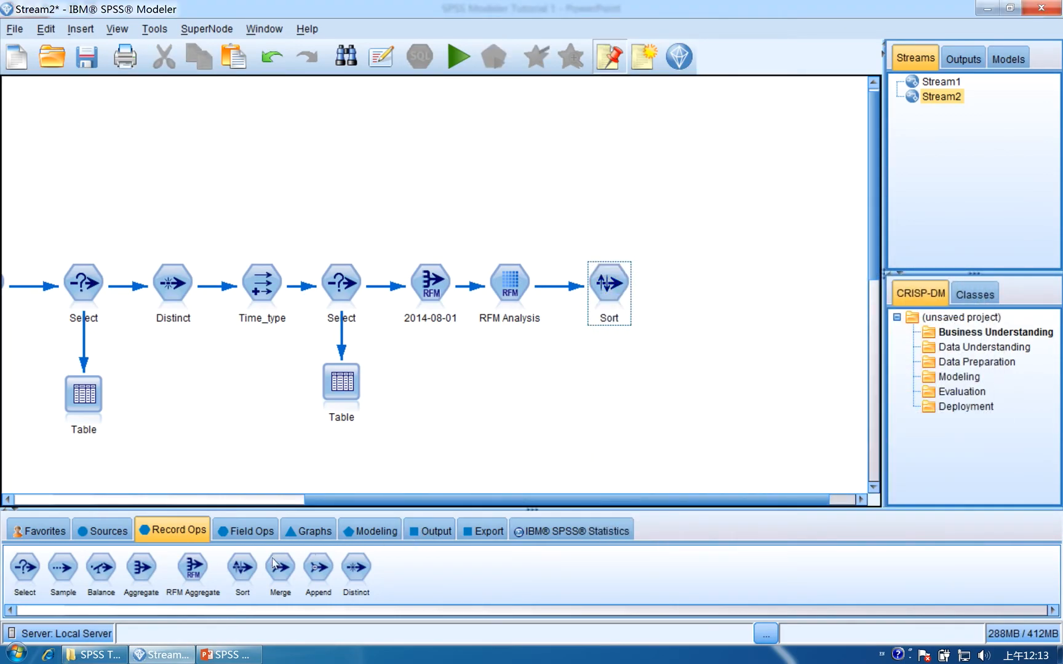
# Add a Sample node after Sort and set it to include the first 10 records.
pyautogui.doubleClick(64, 567)
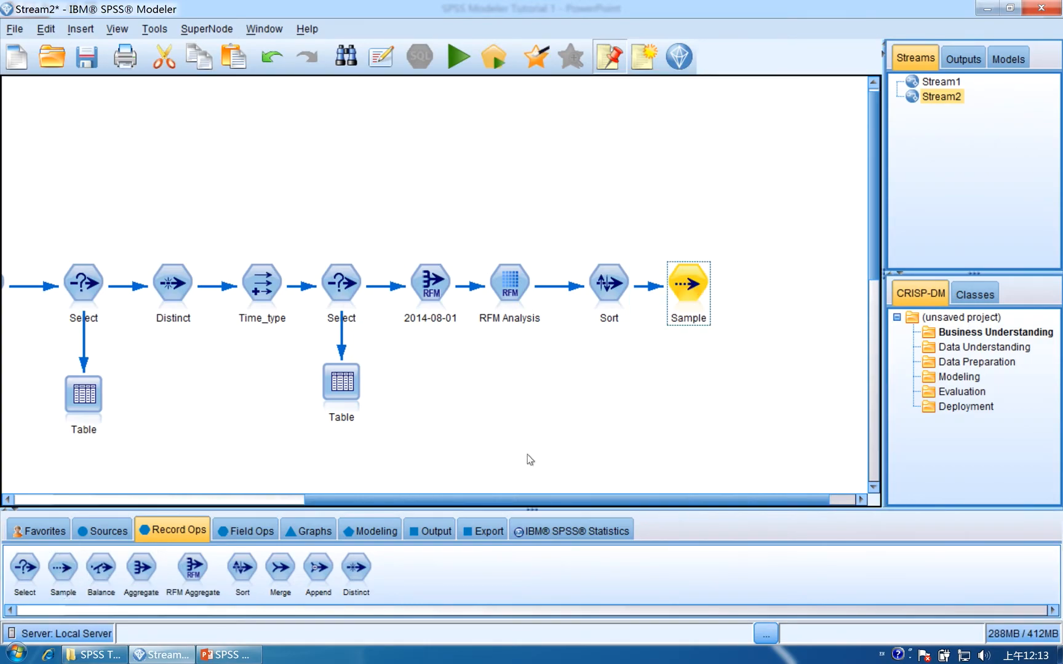
pyautogui.doubleClick(688, 285)
pyautogui.moveTo(813, 200); pyautogui.dragTo(584, 178)
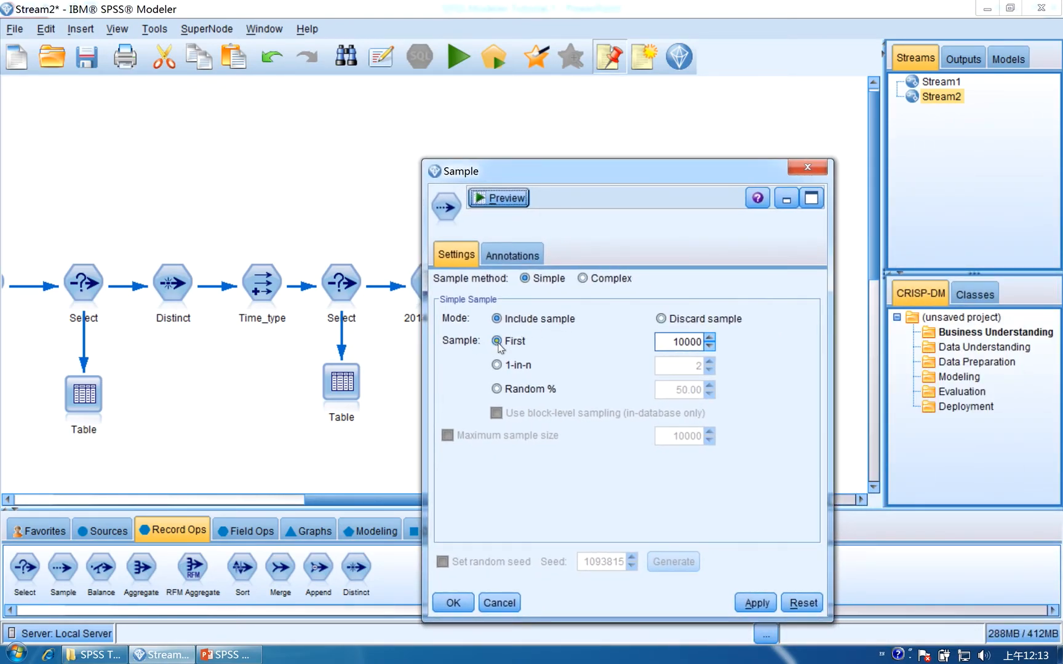
pyautogui.moveTo(669, 342); pyautogui.dragTo(702, 342)
pyautogui.write('10')
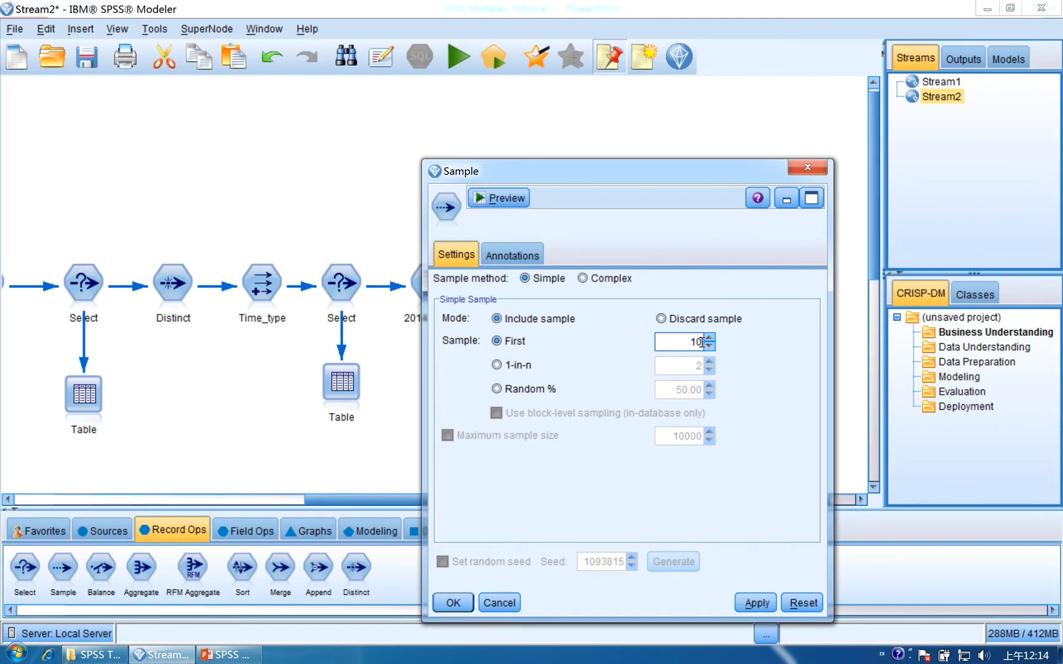
pyautogui.click(756, 602)
pyautogui.click(465, 603)
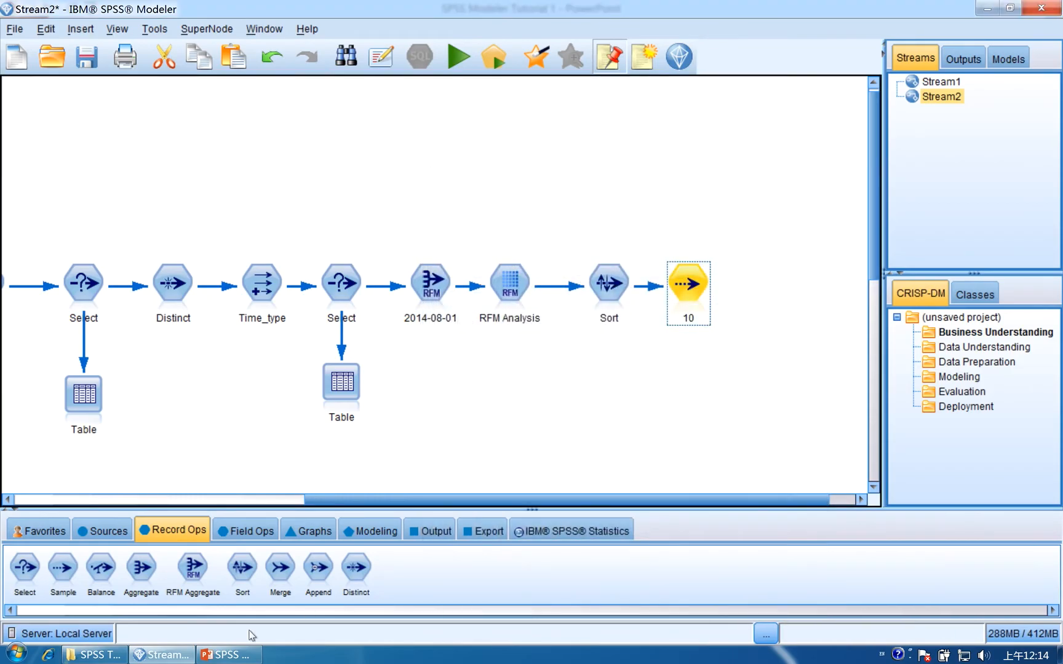
# Review the Sort & Sample and Output slides in PowerPoint, and return to SPSS Modeler.
pyautogui.click(243, 654)
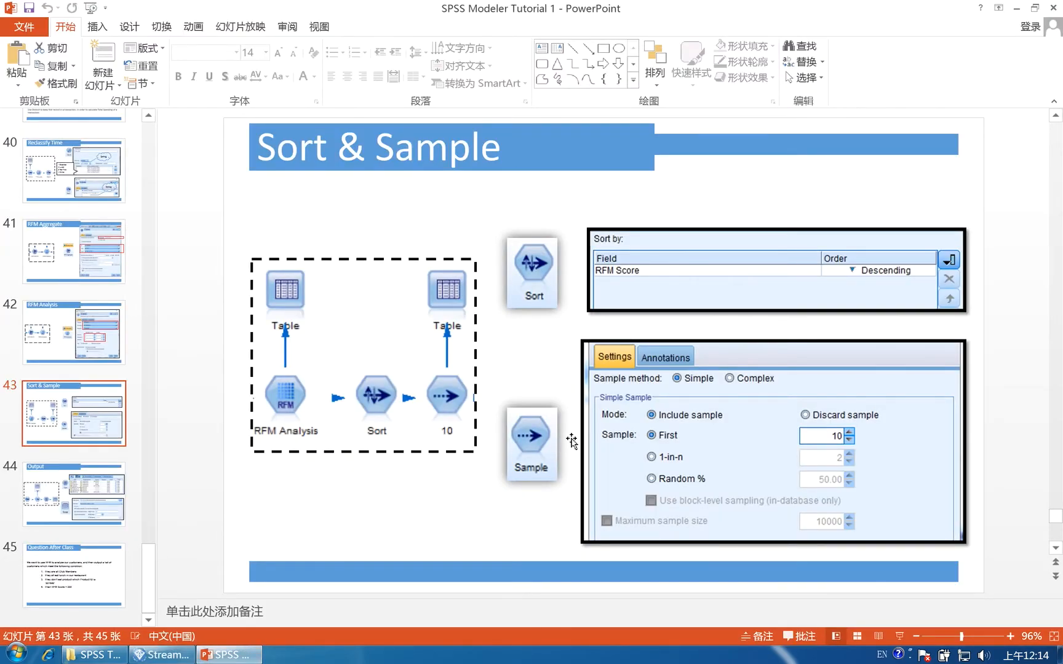
pyautogui.click(93, 502)
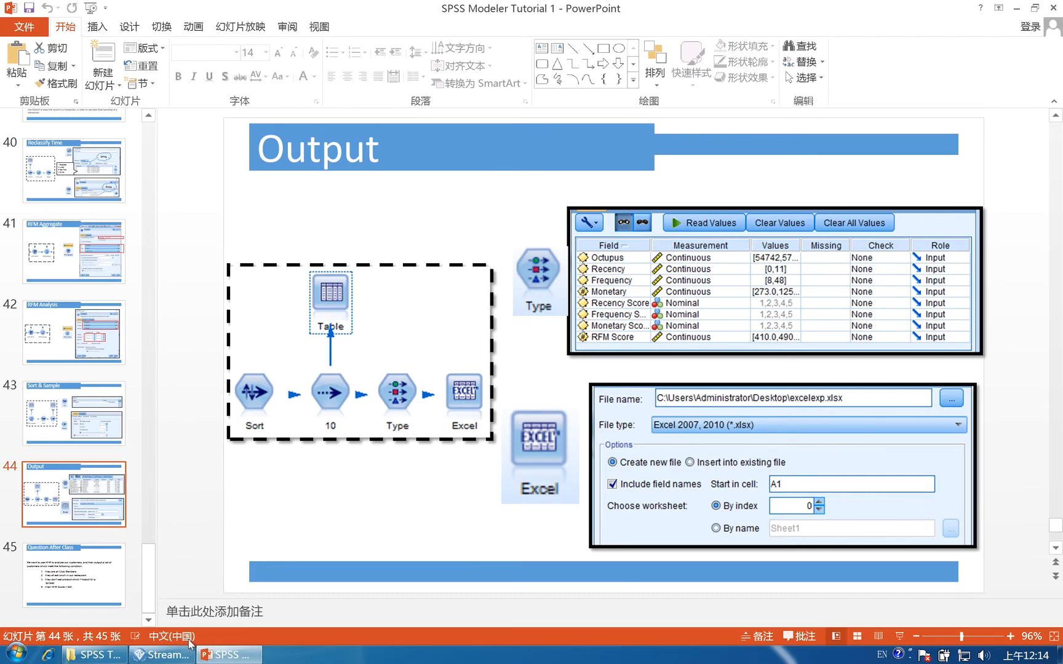
pyautogui.click(161, 655)
pyautogui.click(611, 394)
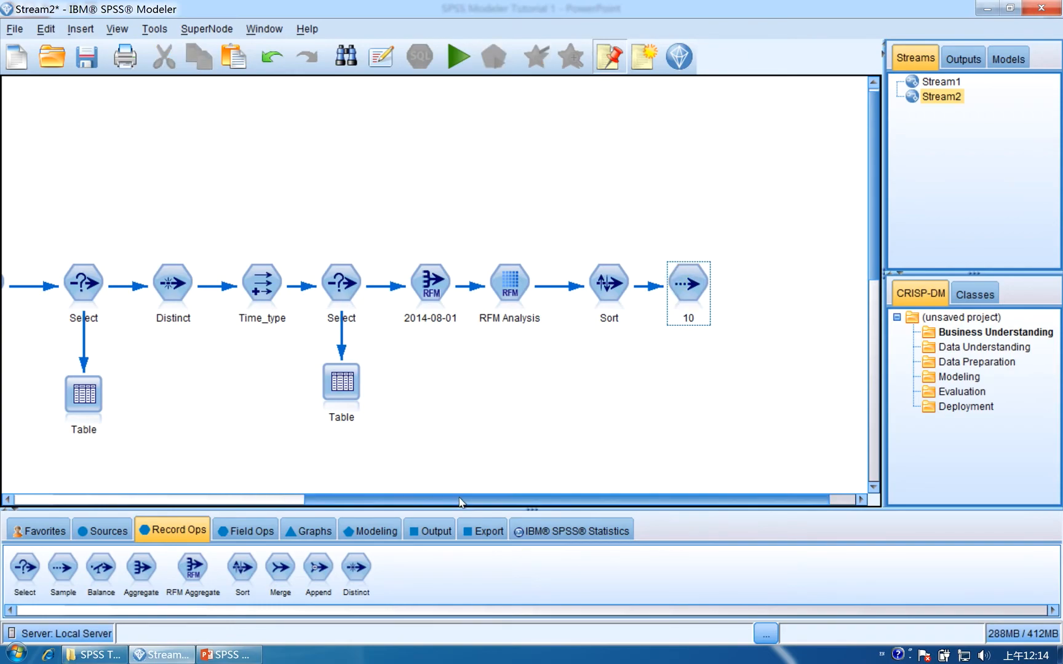
# Add a Type node at the end of the stream and connect the Sample node to it.
pyautogui.moveTo(463, 502); pyautogui.dragTo(489, 501)
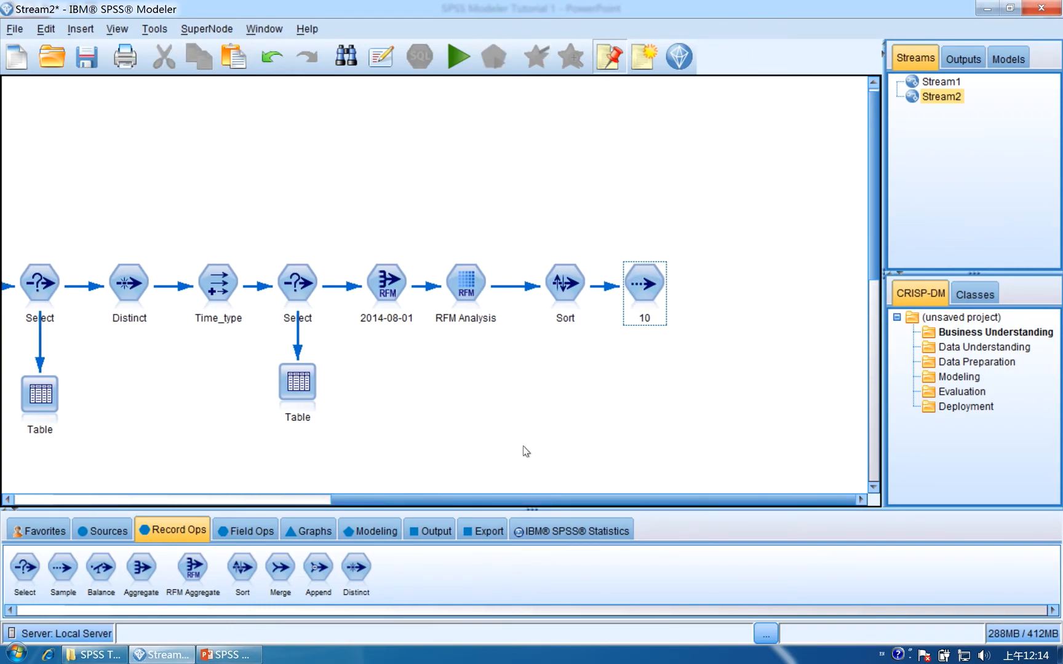
pyautogui.click(241, 530)
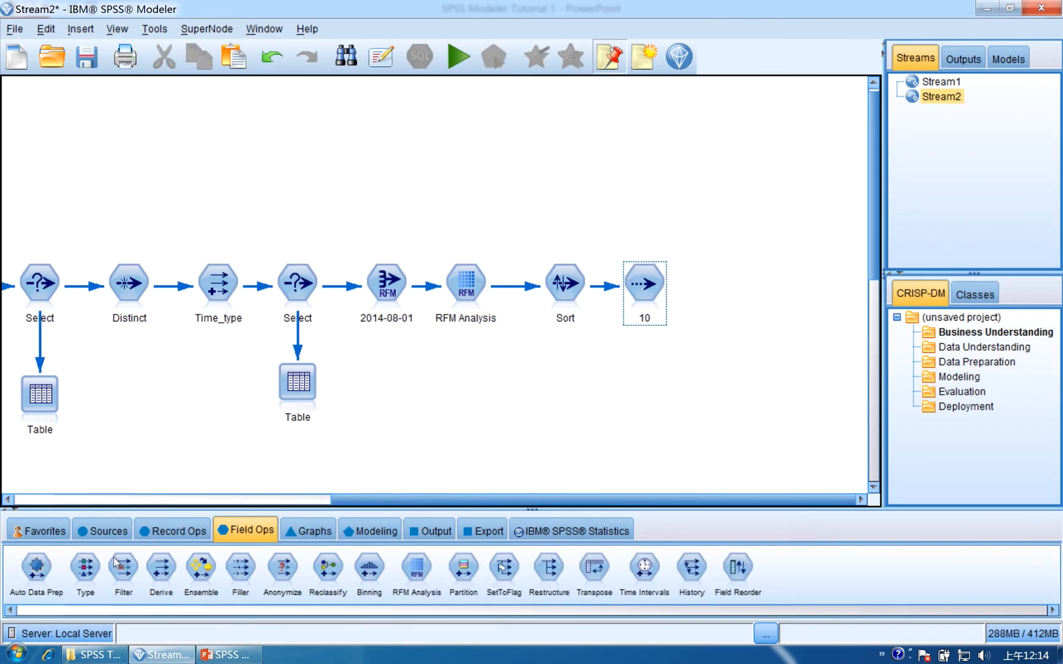
pyautogui.moveTo(87, 567); pyautogui.dragTo(512, 424)
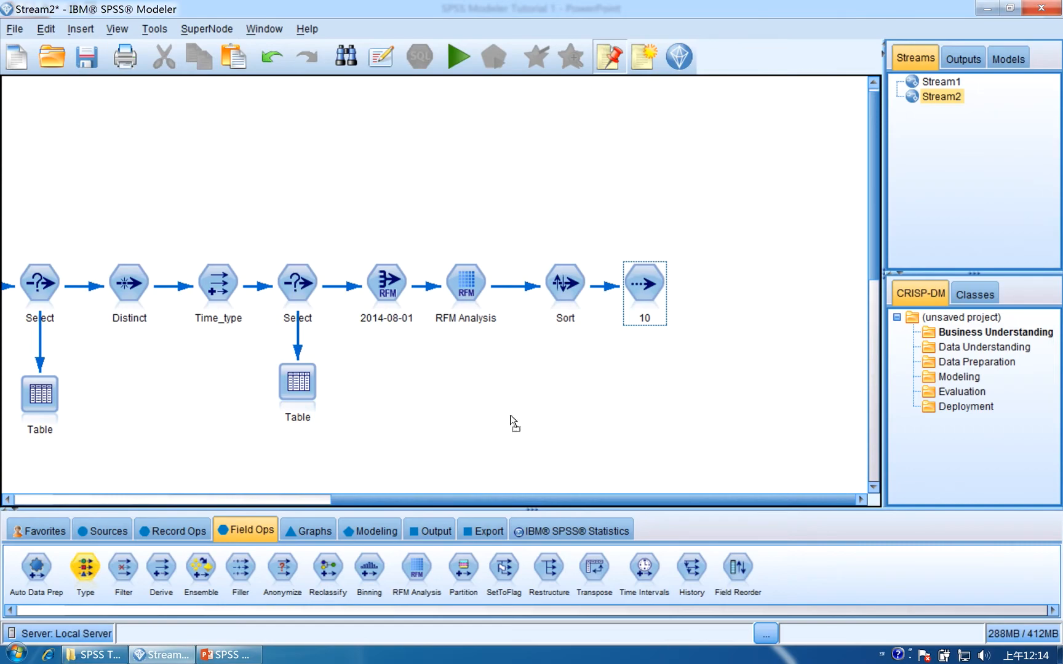
pyautogui.moveTo(716, 294); pyautogui.dragTo(715, 293)
pyautogui.rightClick(656, 288)
pyautogui.click(683, 33)
pyautogui.click(720, 281)
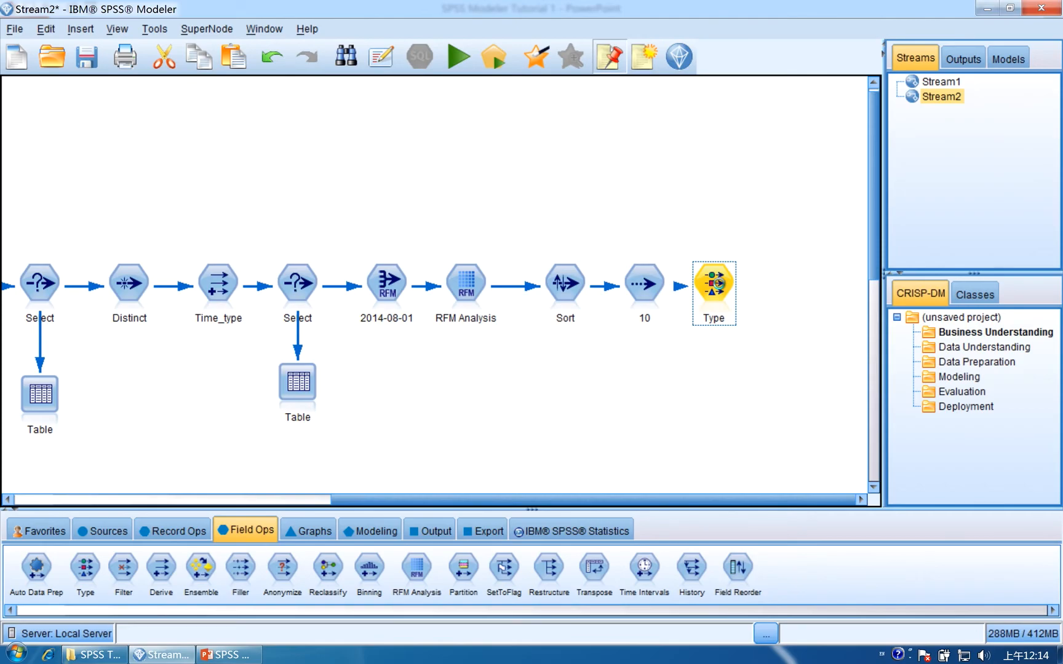
# Read the field values in the Type node and apply the settings.
pyautogui.doubleClick(720, 292)
pyautogui.moveTo(746, 290); pyautogui.dragTo(533, 227)
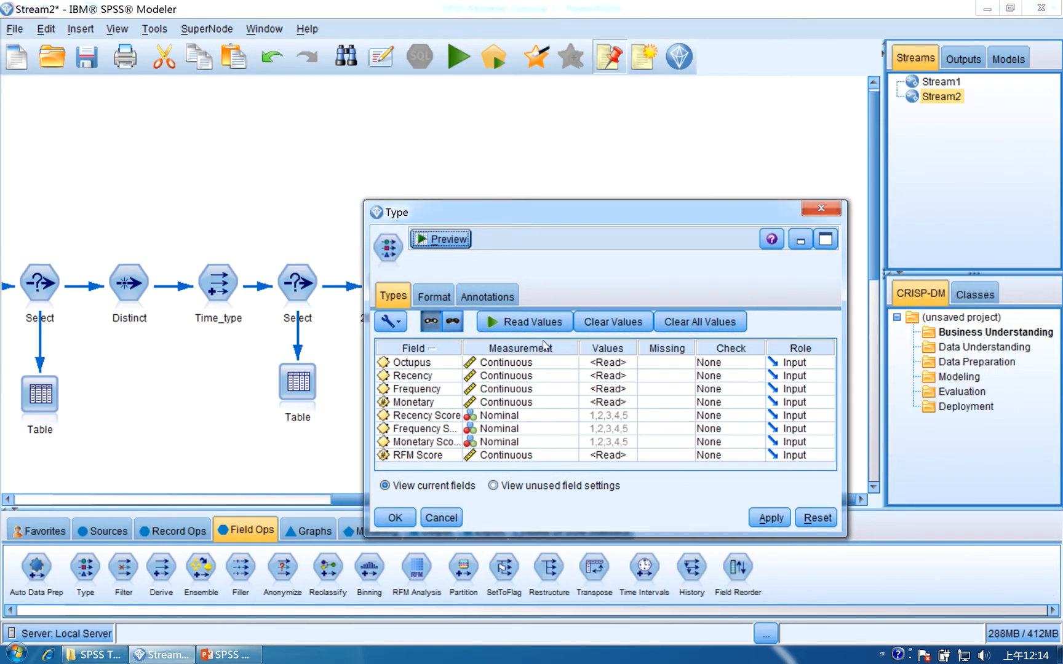
pyautogui.click(533, 322)
pyautogui.click(764, 521)
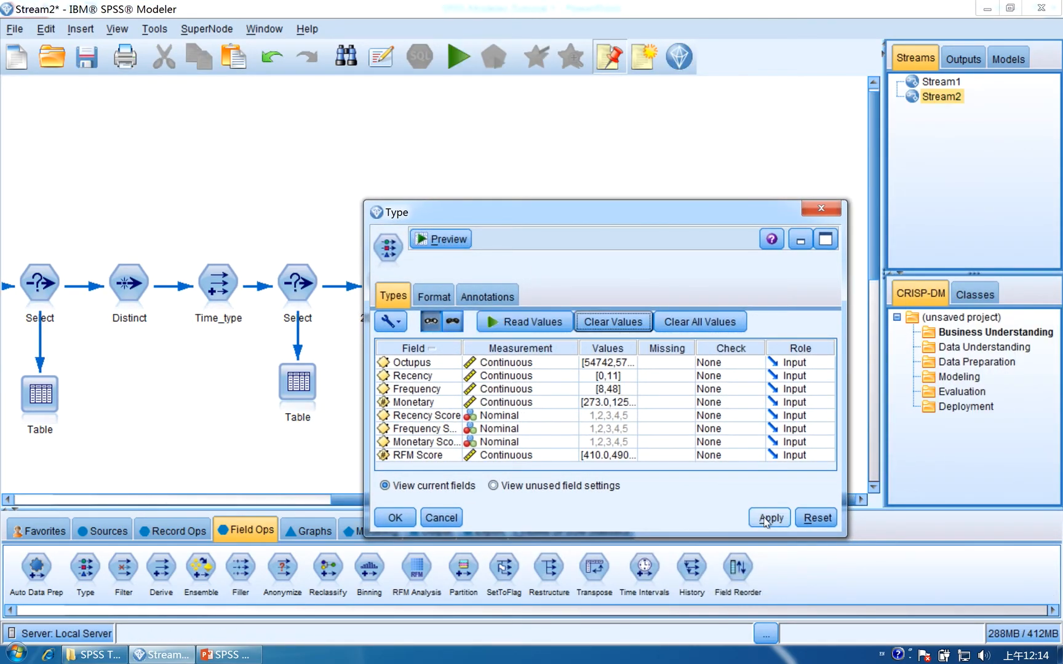
pyautogui.click(395, 518)
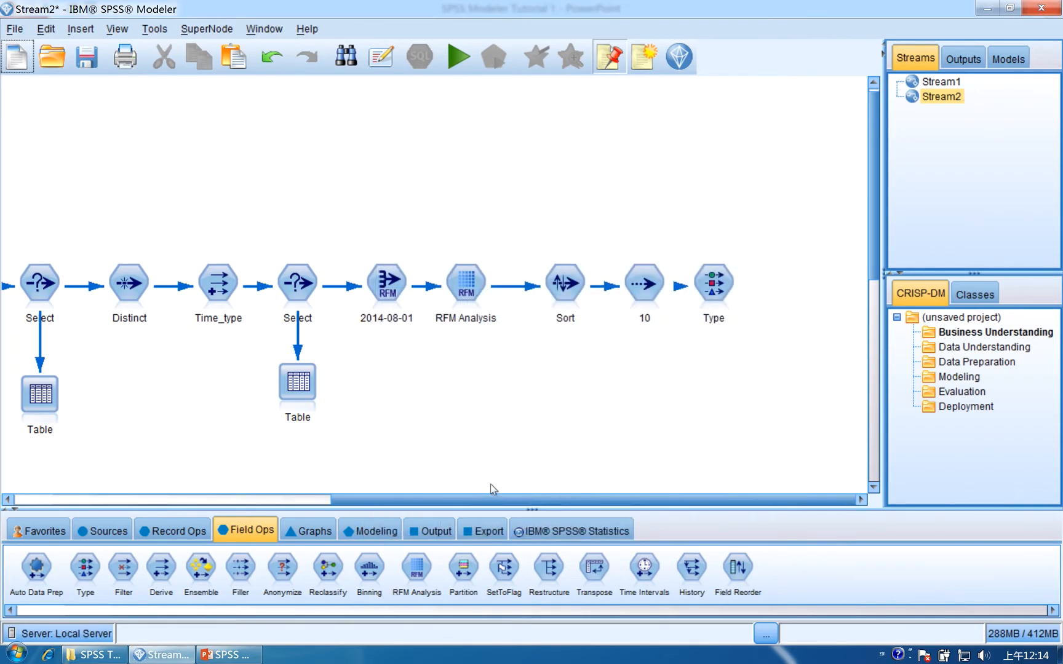
# Add an Excel export node connected after the Type node.
pyautogui.click(496, 533)
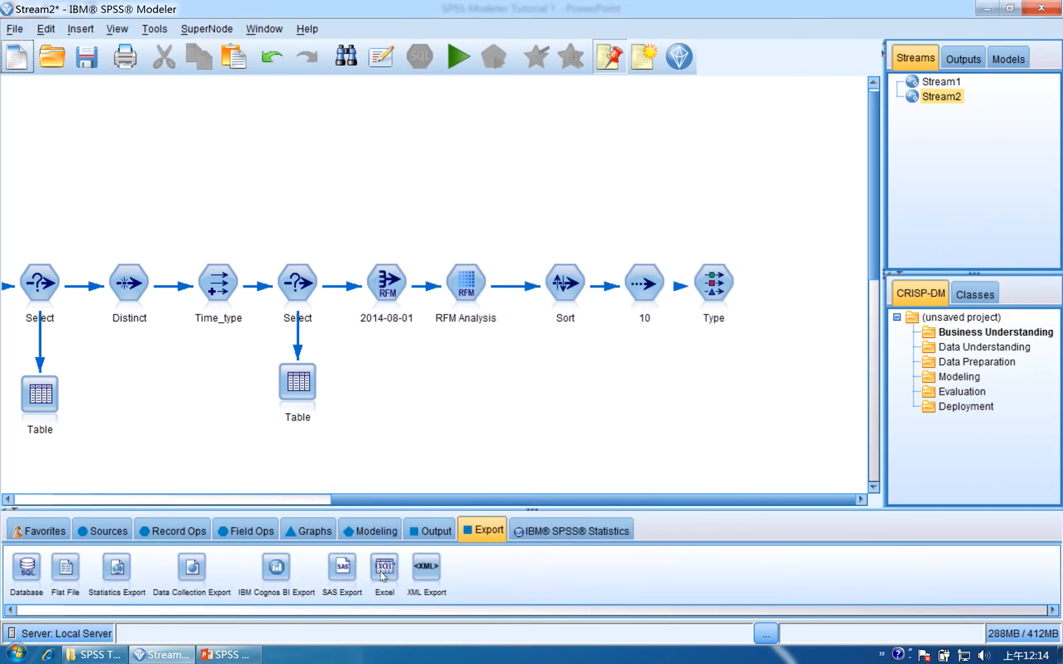
pyautogui.click(706, 285)
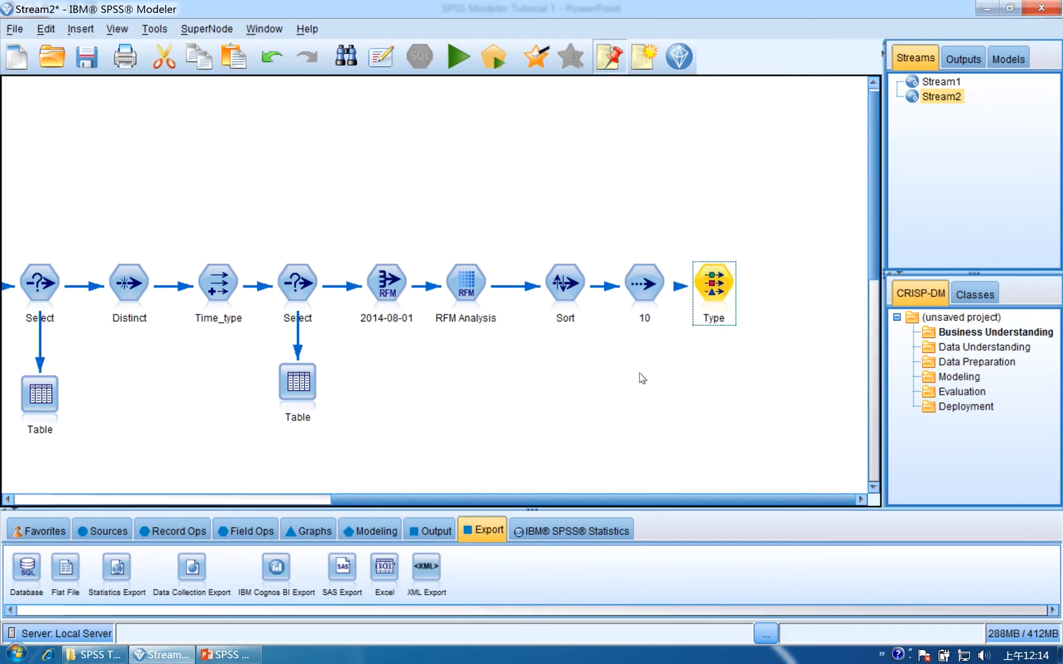
pyautogui.click(466, 538)
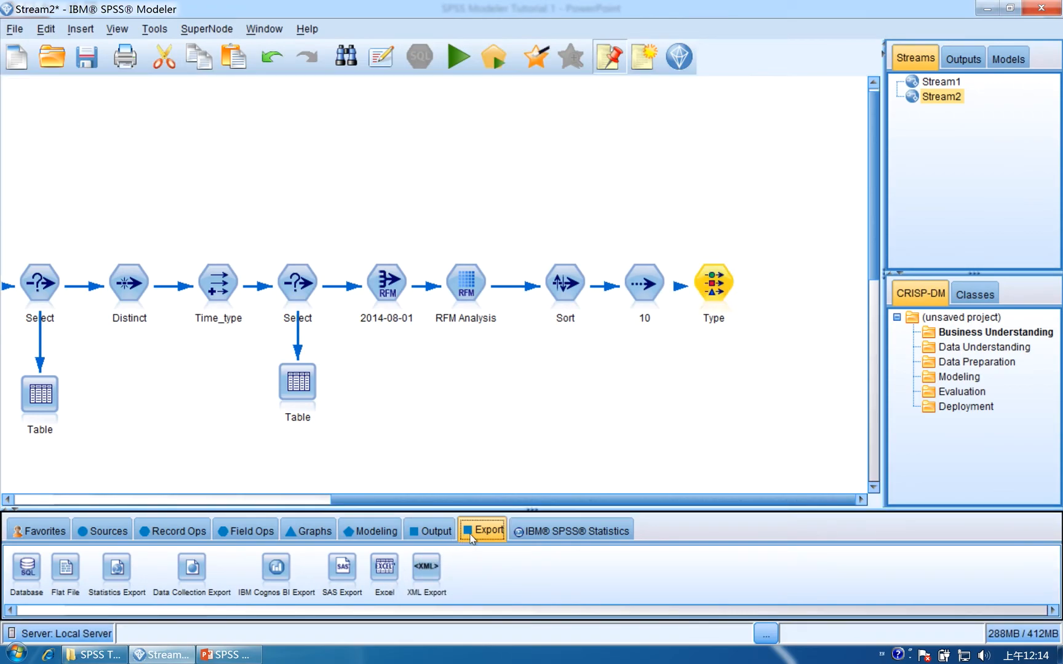
pyautogui.doubleClick(385, 576)
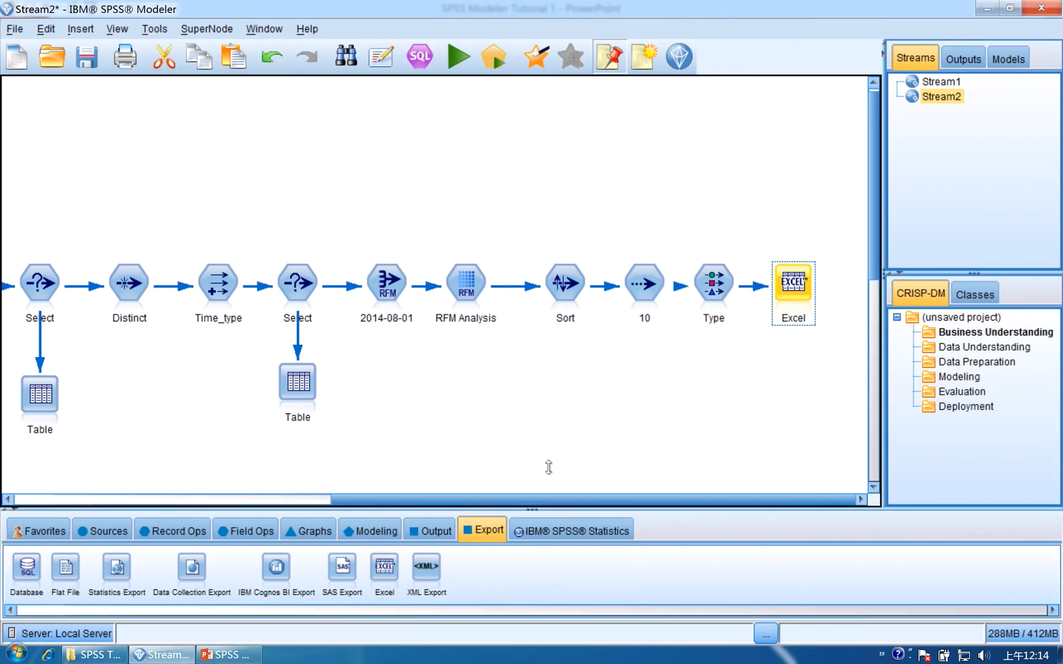
# Set the Excel export node's file type to Excel 2007, 2010 (*.xlsx).
pyautogui.doubleClick(799, 284)
pyautogui.moveTo(797, 278); pyautogui.dragTo(492, 245)
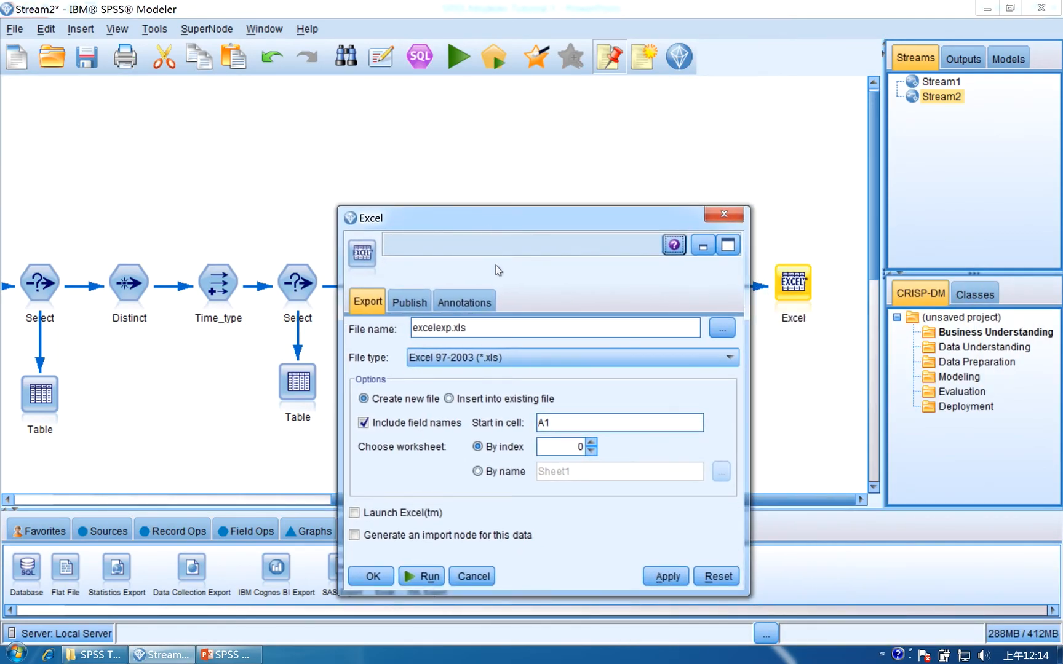
pyautogui.click(501, 357)
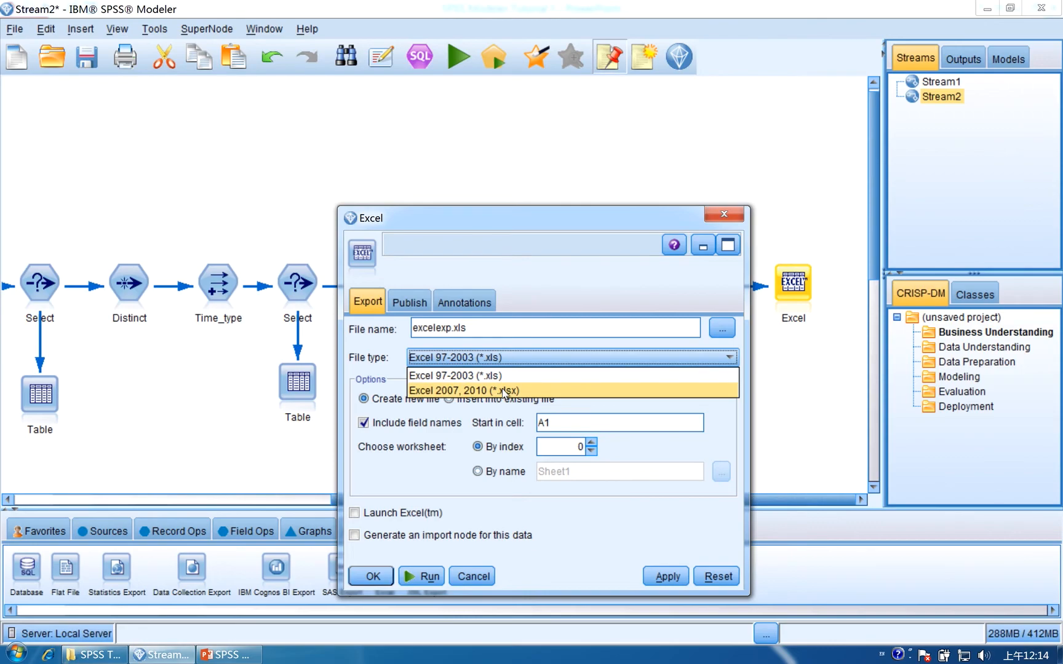
pyautogui.click(503, 388)
# Set the Excel node's export file to RFM on the Desktop and run the export.
pyautogui.click(722, 328)
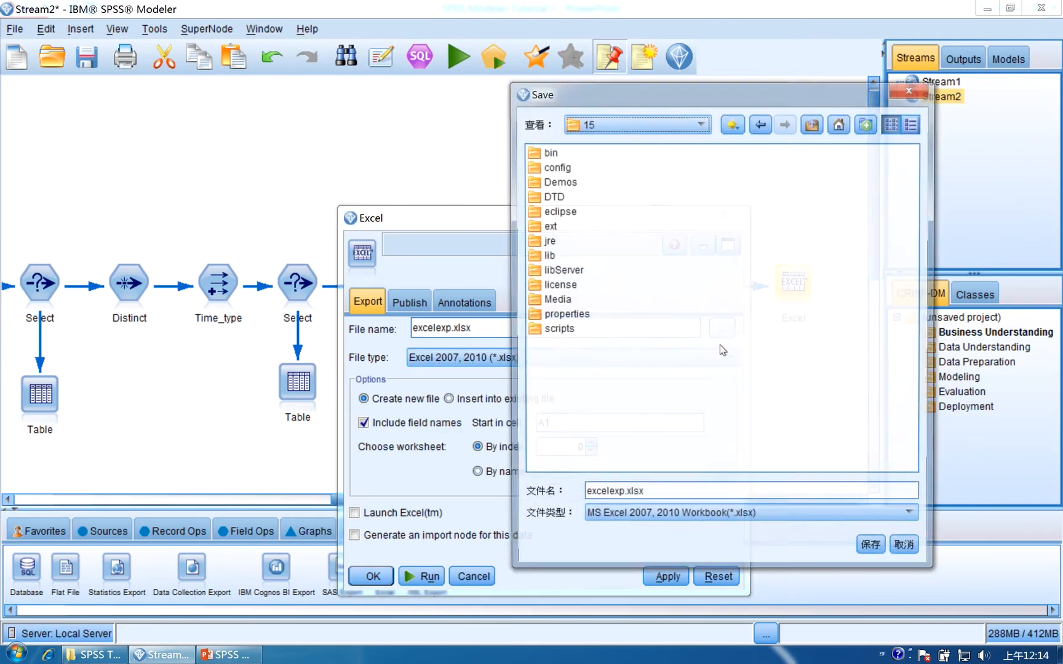
pyautogui.click(650, 501)
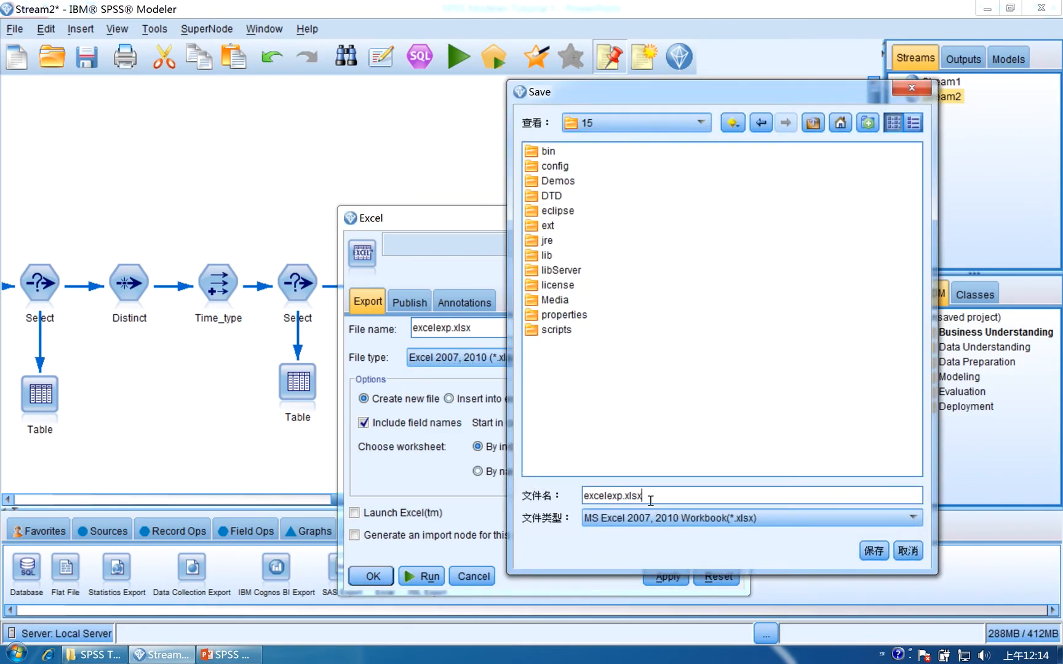
pyautogui.click(666, 123)
pyautogui.scroll(1, 698, 163)
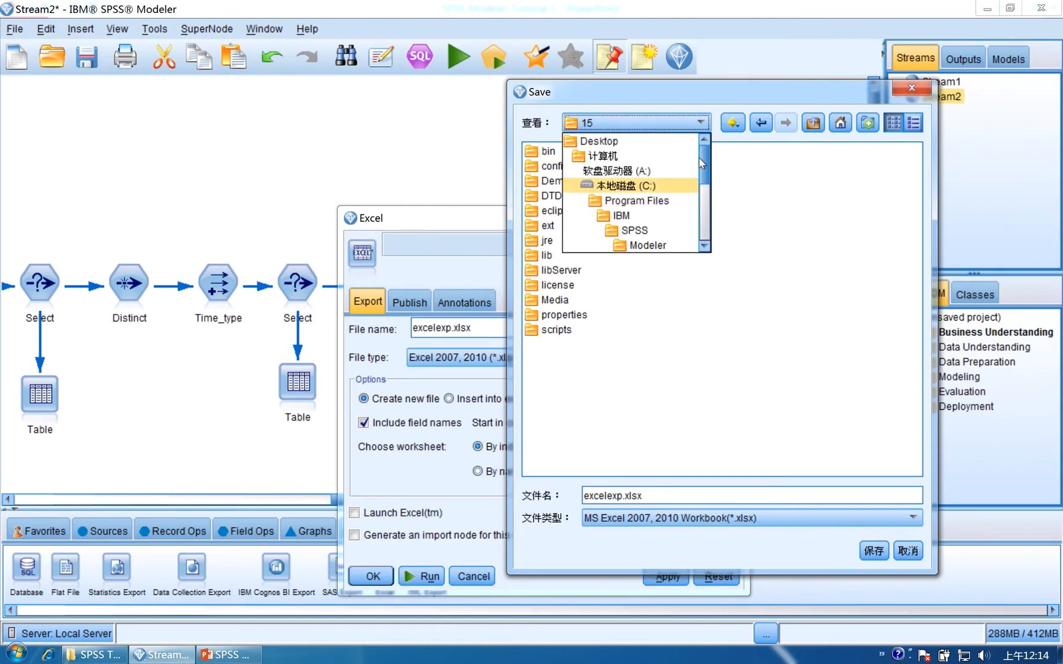
pyautogui.click(658, 141)
pyautogui.moveTo(667, 500); pyautogui.dragTo(548, 504)
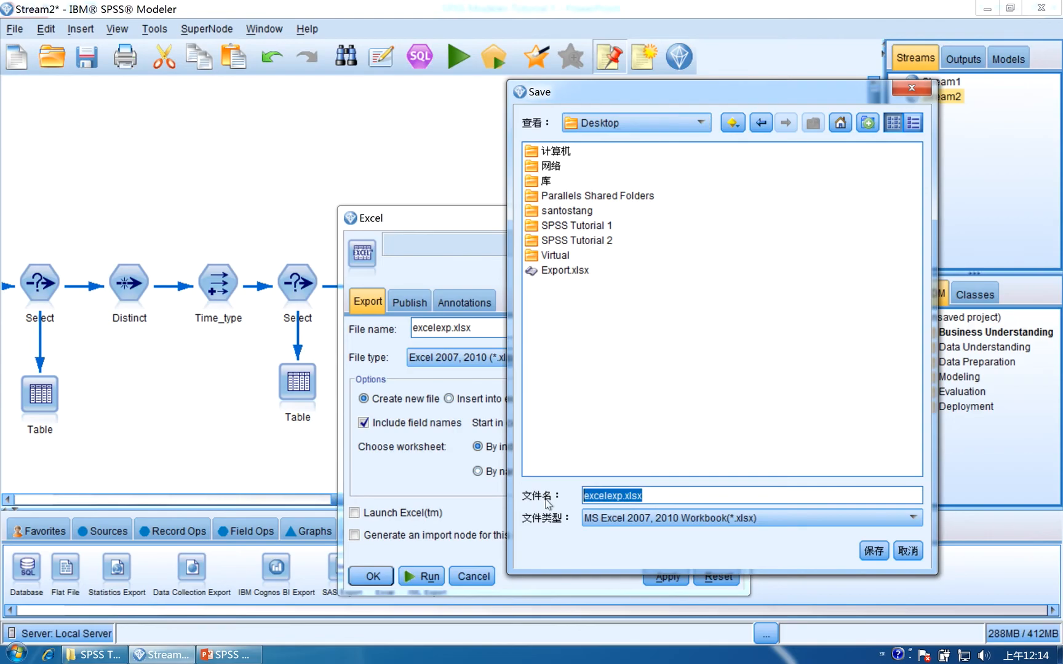
pyautogui.write('RFM')
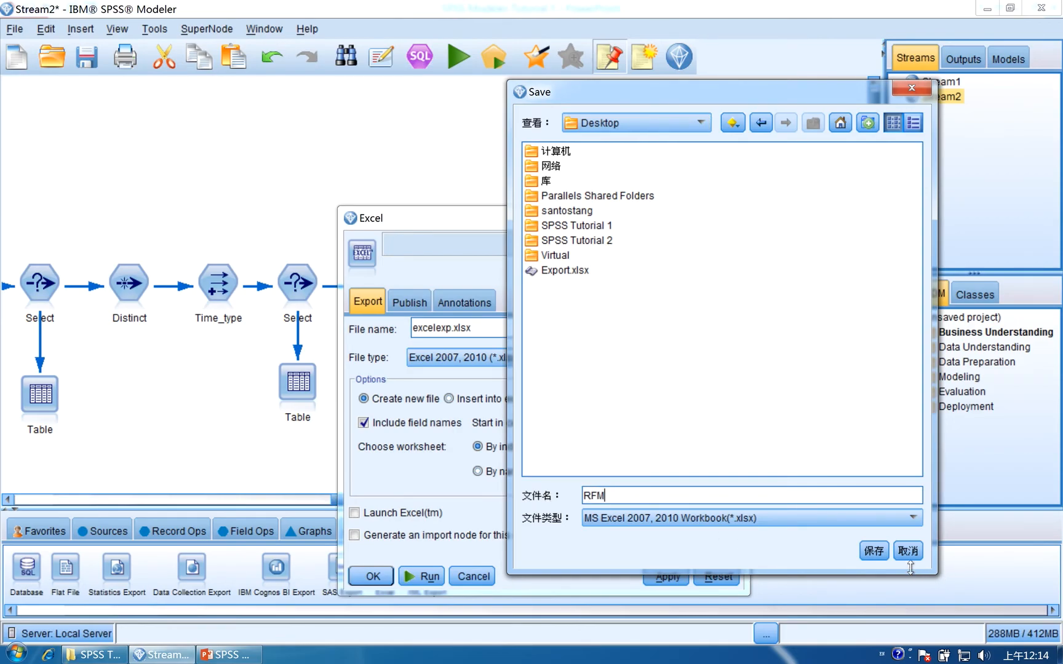
pyautogui.click(874, 551)
pyautogui.click(430, 576)
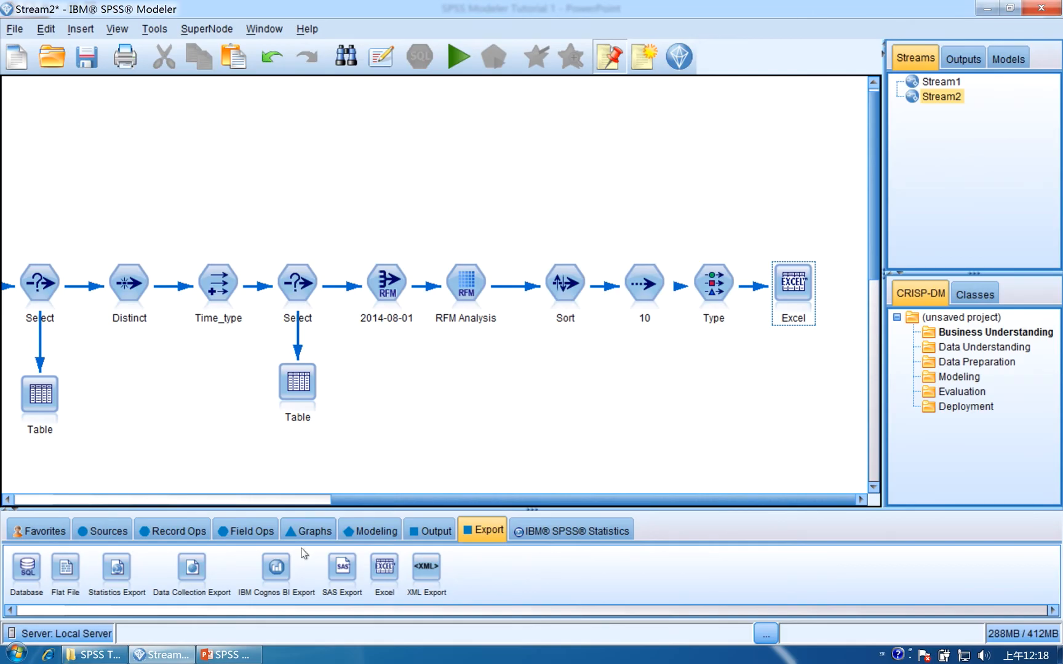
# Open the exported RFM workbook from the desktop in Excel and examine its table of customers and RFM scores.
pyautogui.click(220, 656)
pyautogui.click(223, 660)
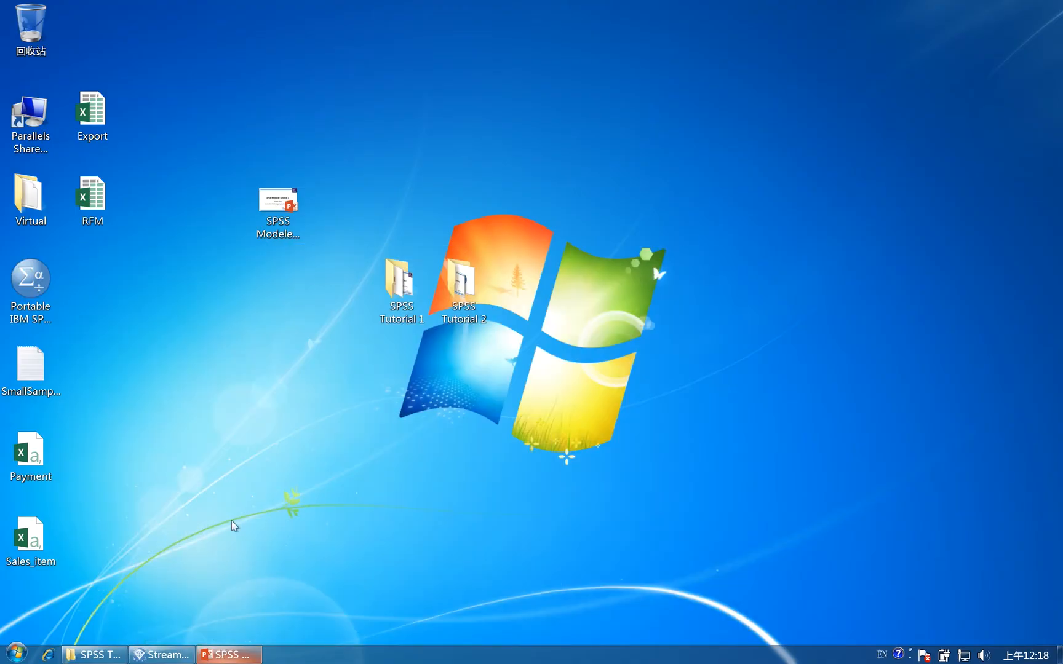
pyautogui.doubleClick(95, 205)
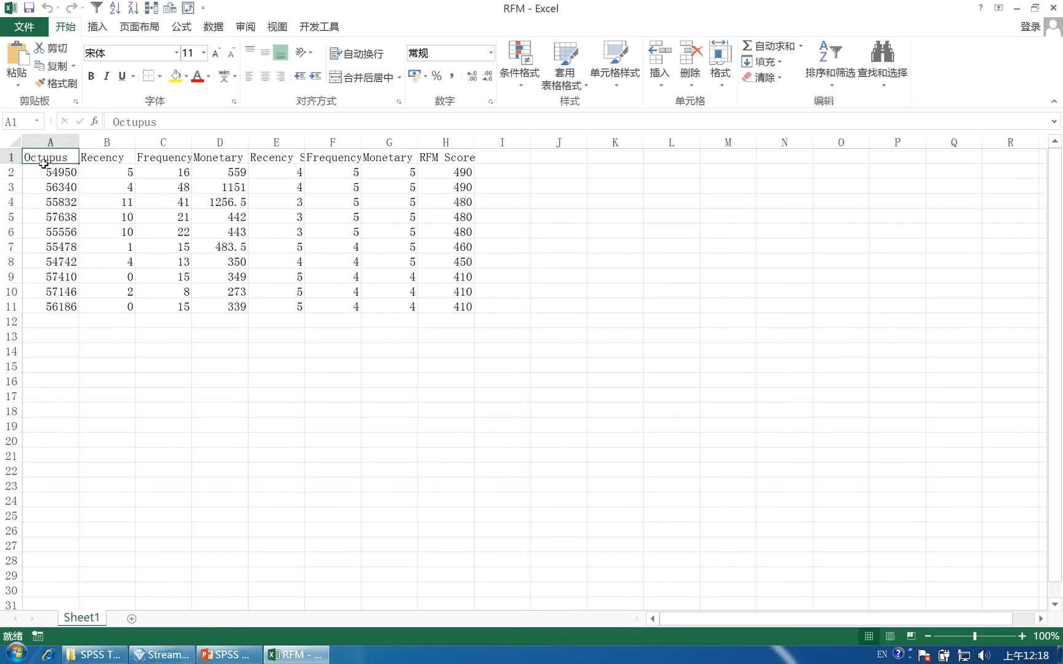
pyautogui.moveTo(46, 159); pyautogui.dragTo(458, 302)
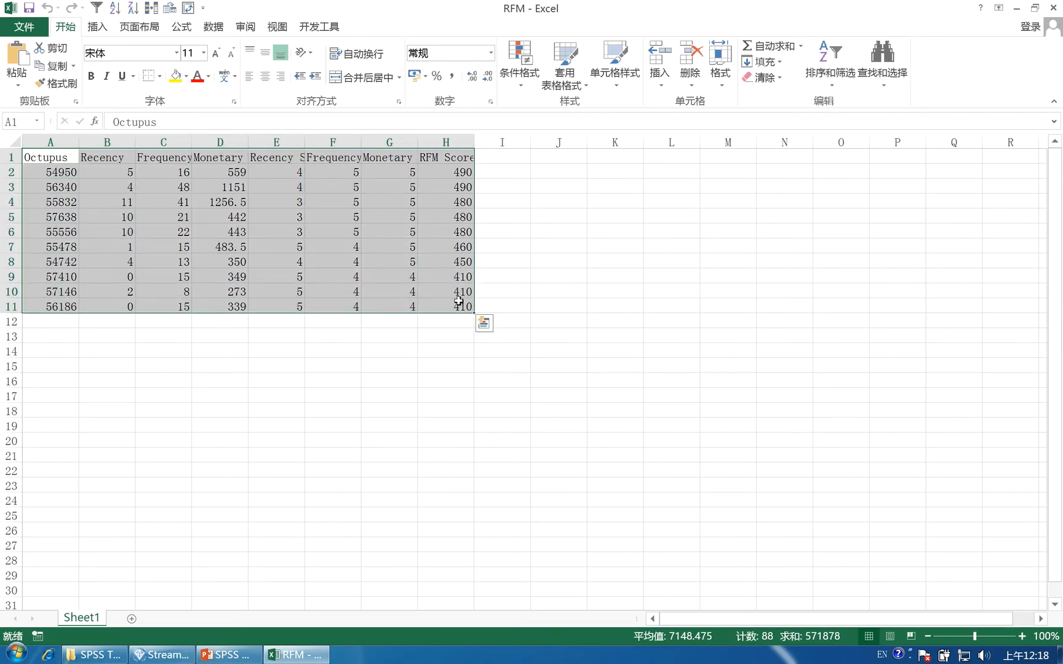
pyautogui.click(459, 302)
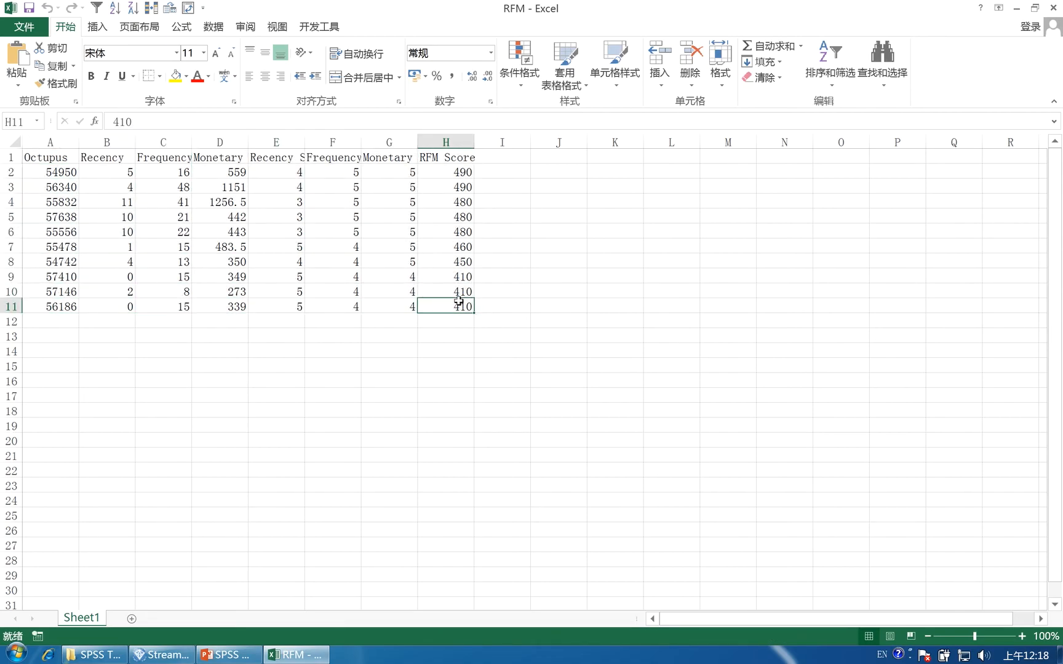
# Switch to the PowerPoint tutorial and view the Output slide and the Question After Class slide.
pyautogui.moveTo(224, 654)
pyautogui.click(123, 534)
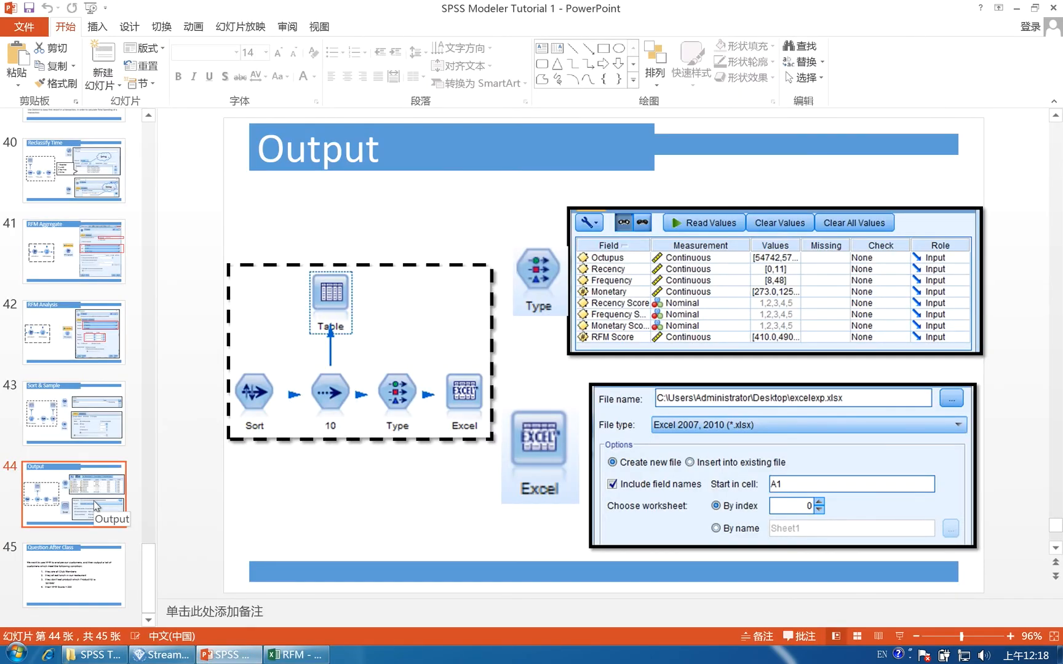
pyautogui.click(94, 563)
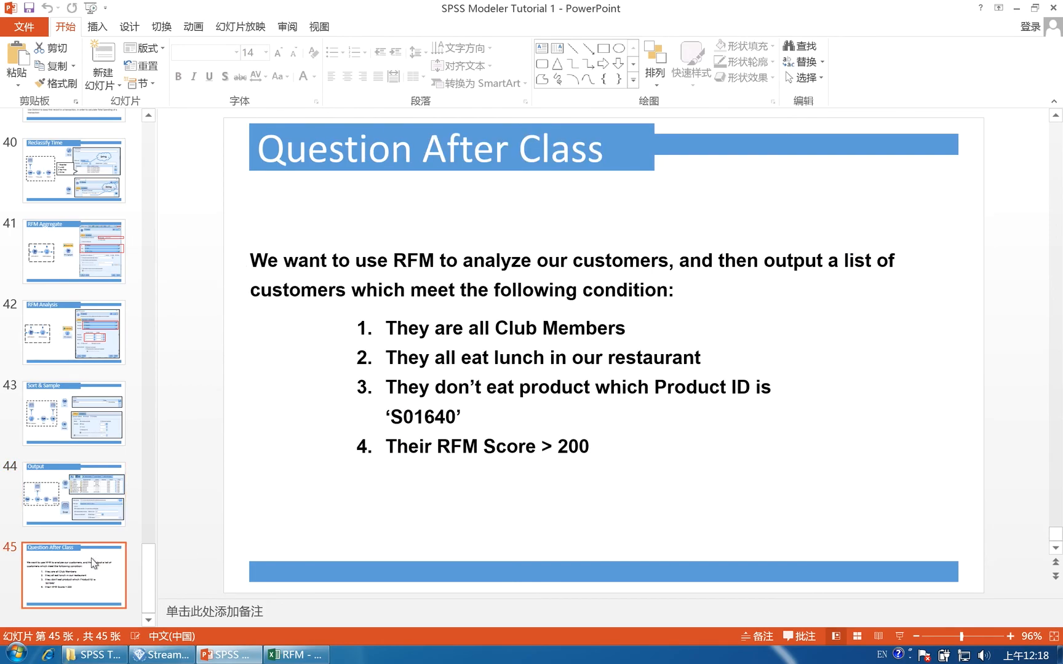